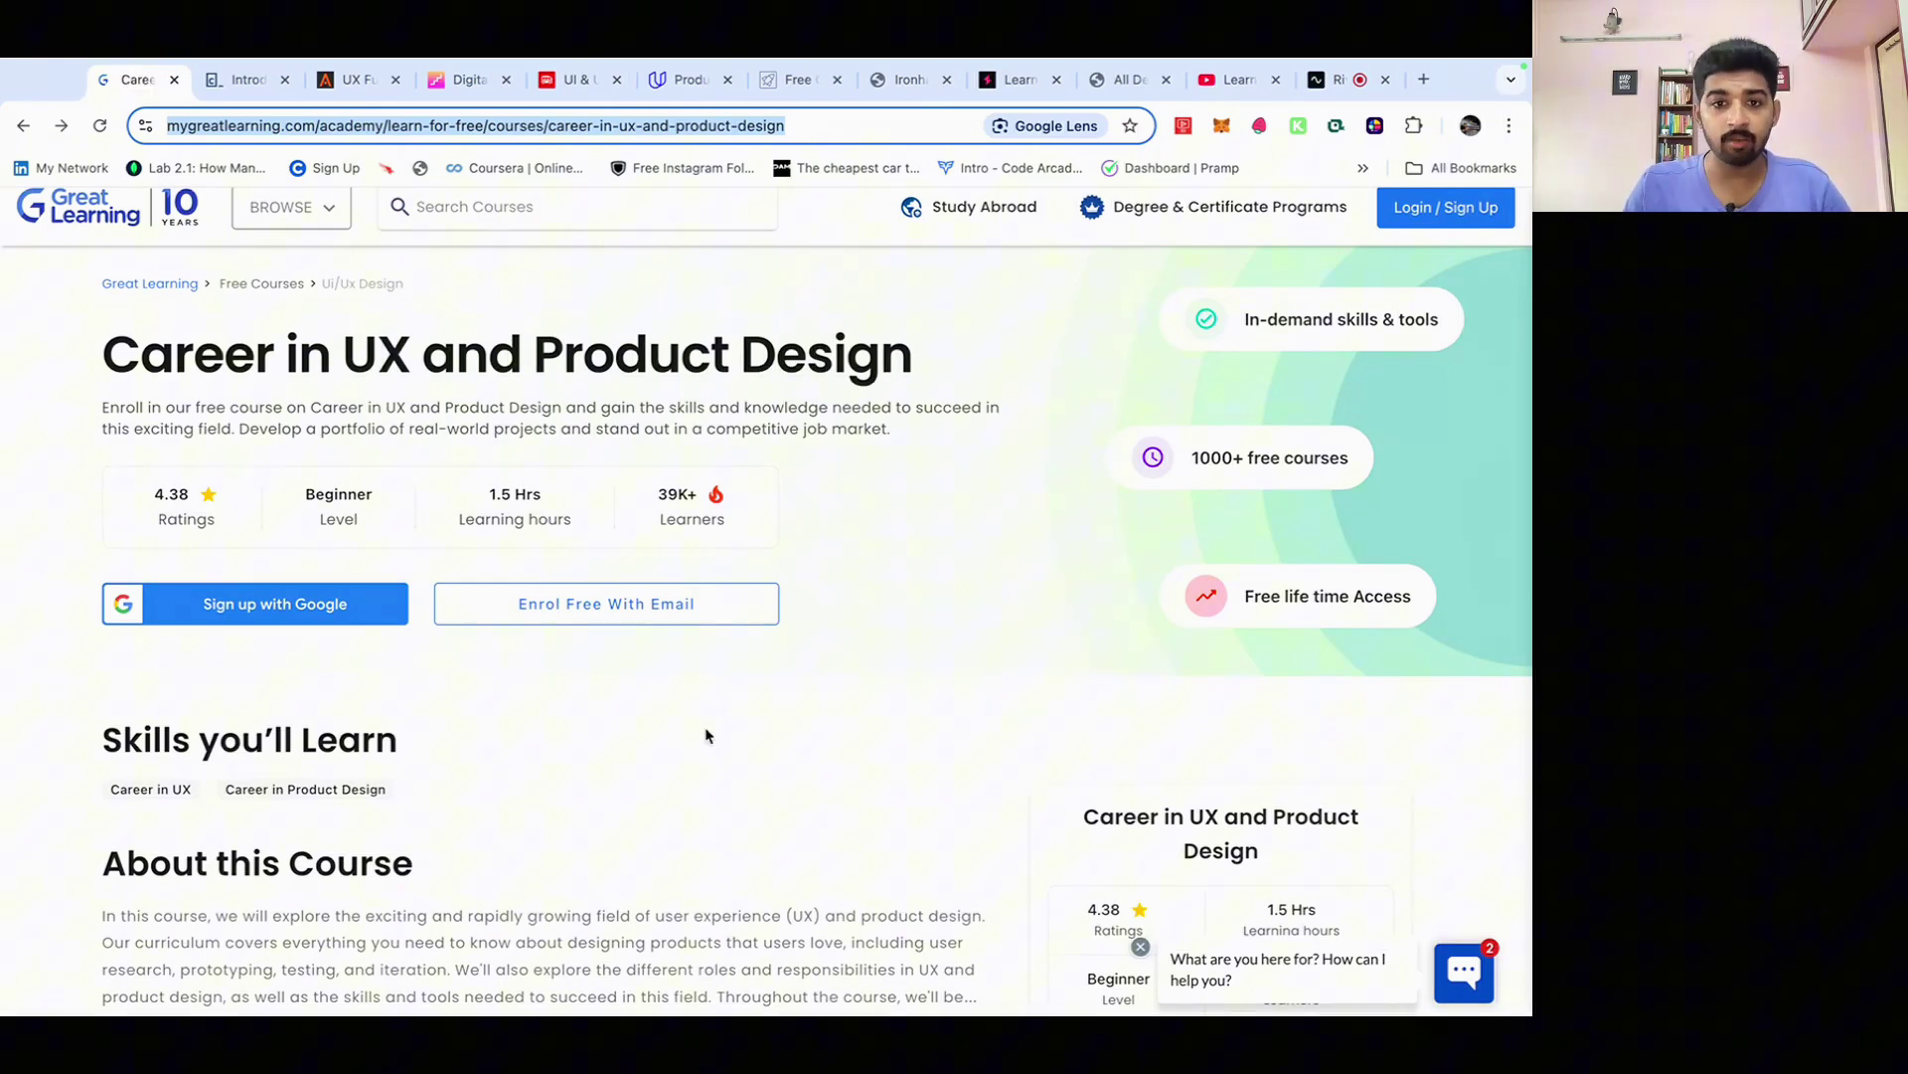
scroll(716, 819, down, 1)
scroll(716, 819, down, 1)
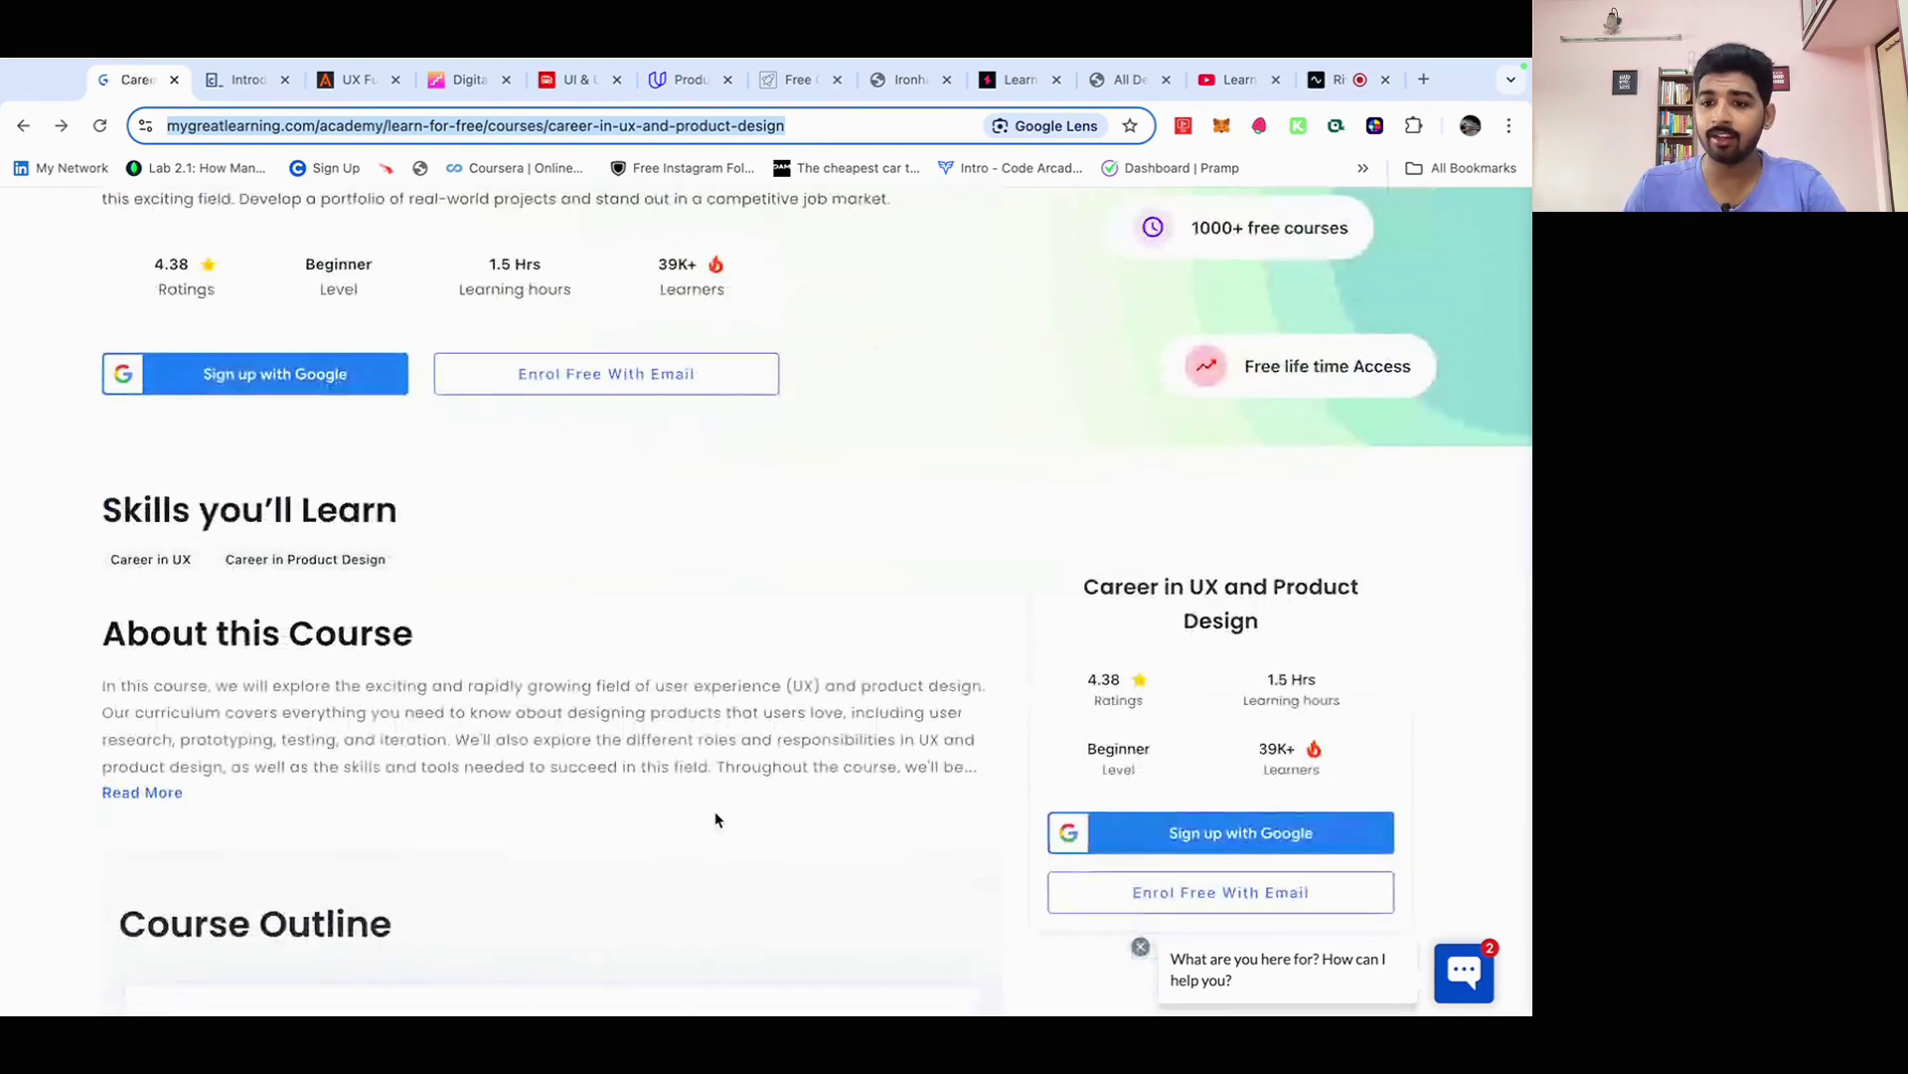
scroll(717, 818, down, 1)
scroll(717, 818, down, 2)
scroll(715, 819, down, 1)
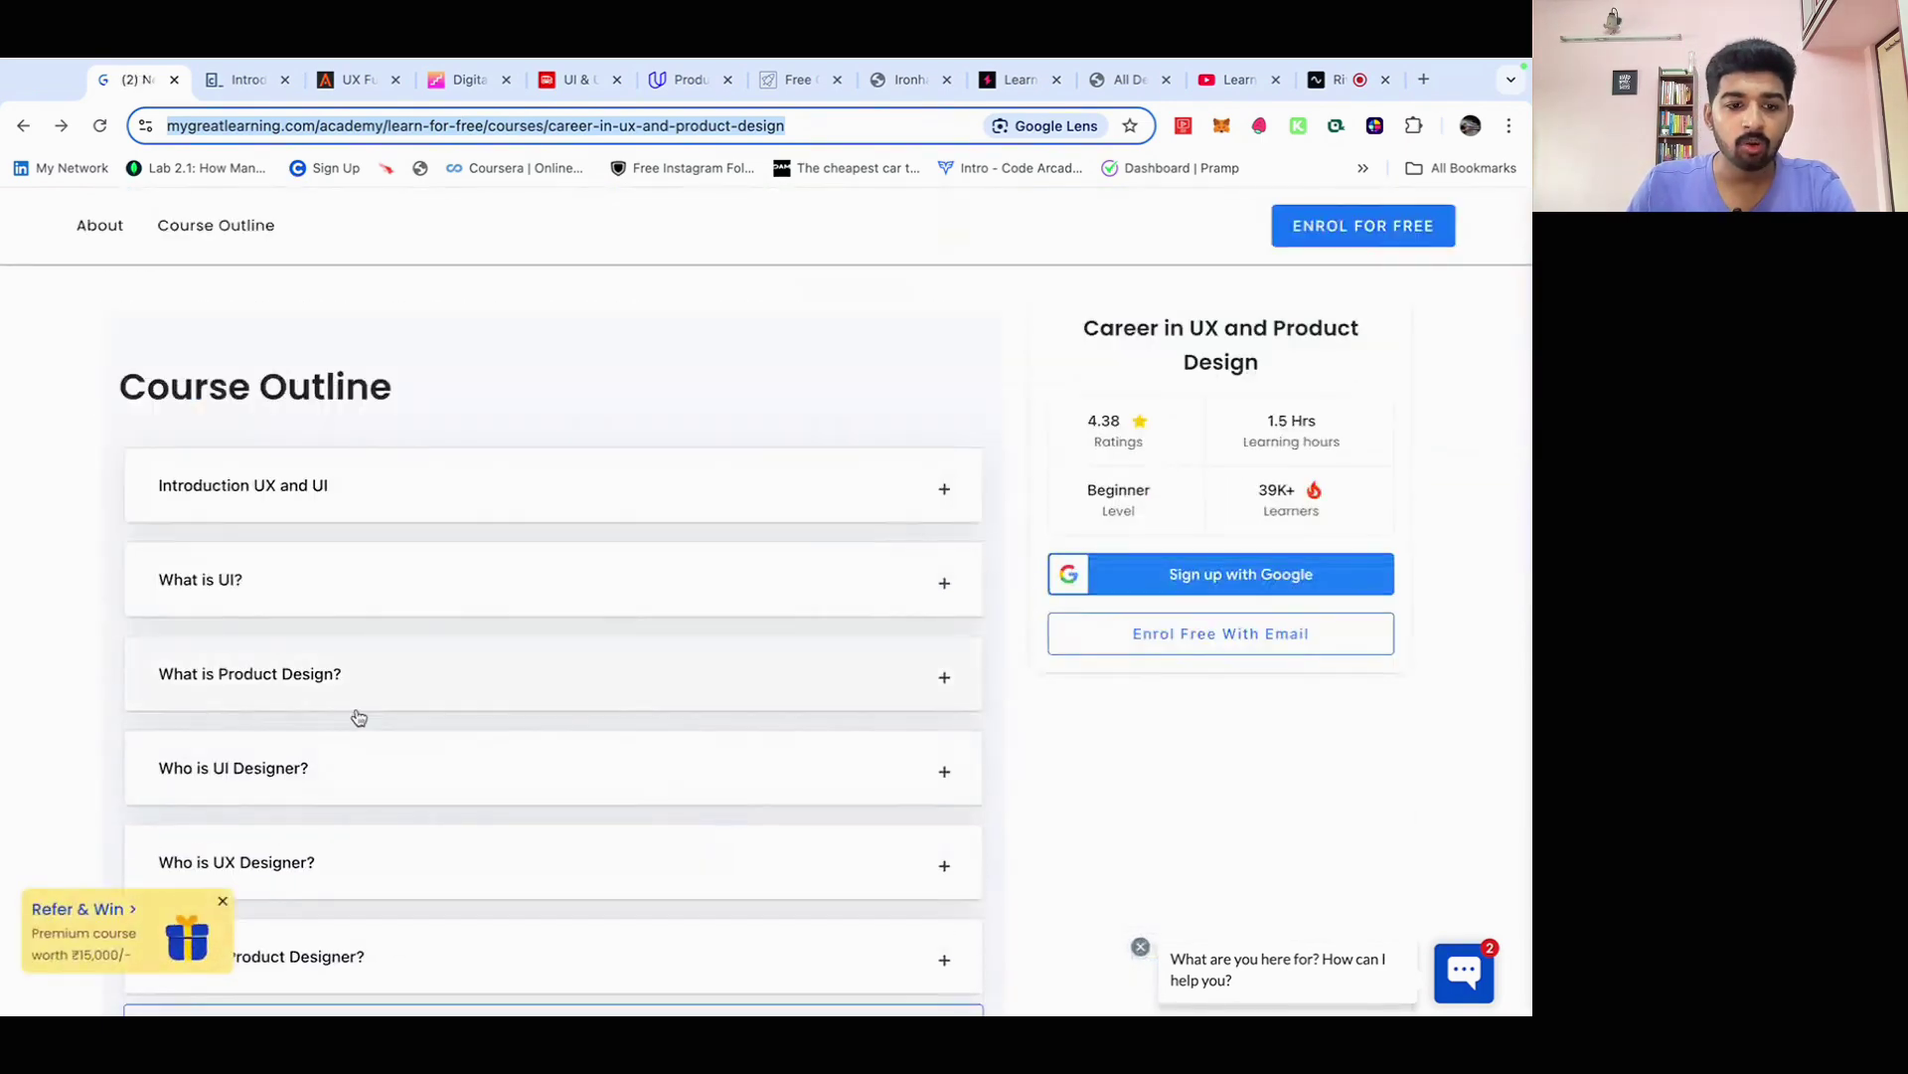
Dismiss the Refer & Win popup, preview the Introduction UX and UI module, then go to Codecademy
click(225, 906)
click(393, 505)
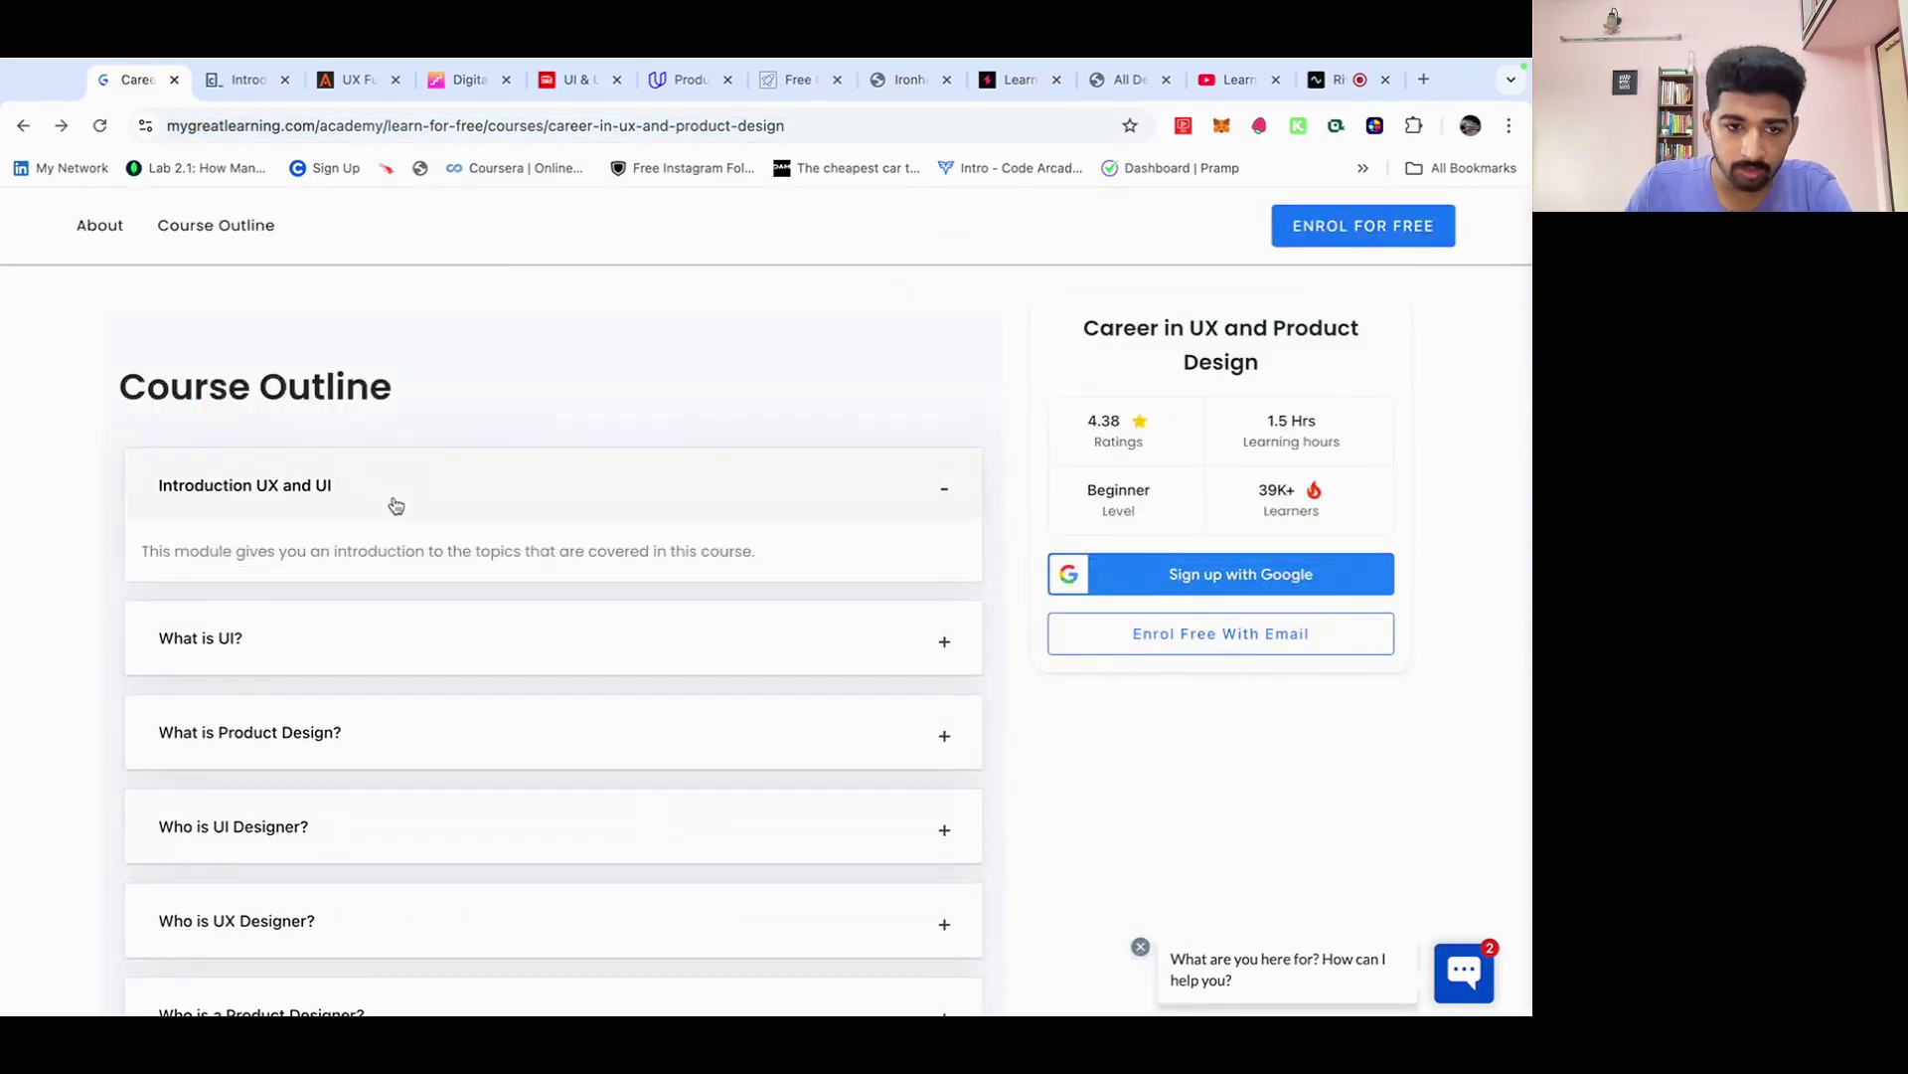
click(392, 504)
scroll(398, 584, down, 1)
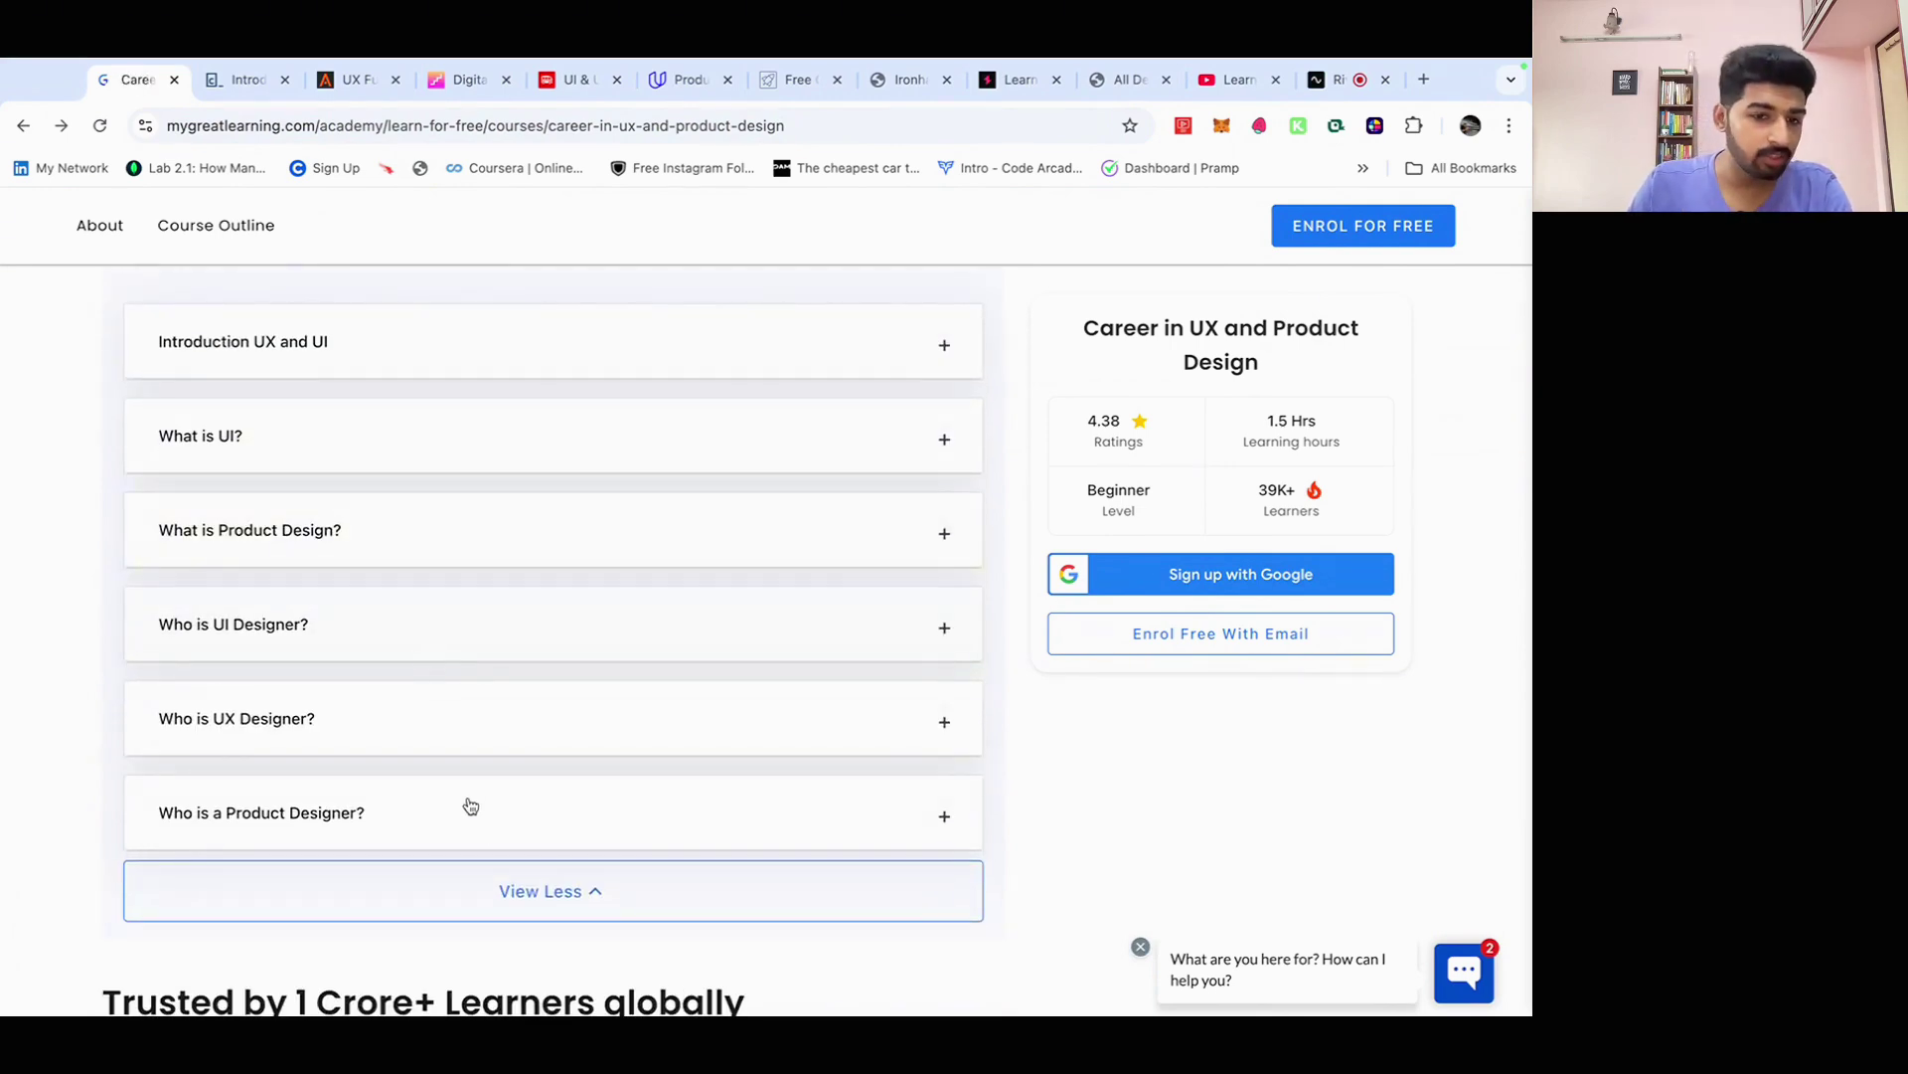
scroll(507, 754, up, 1)
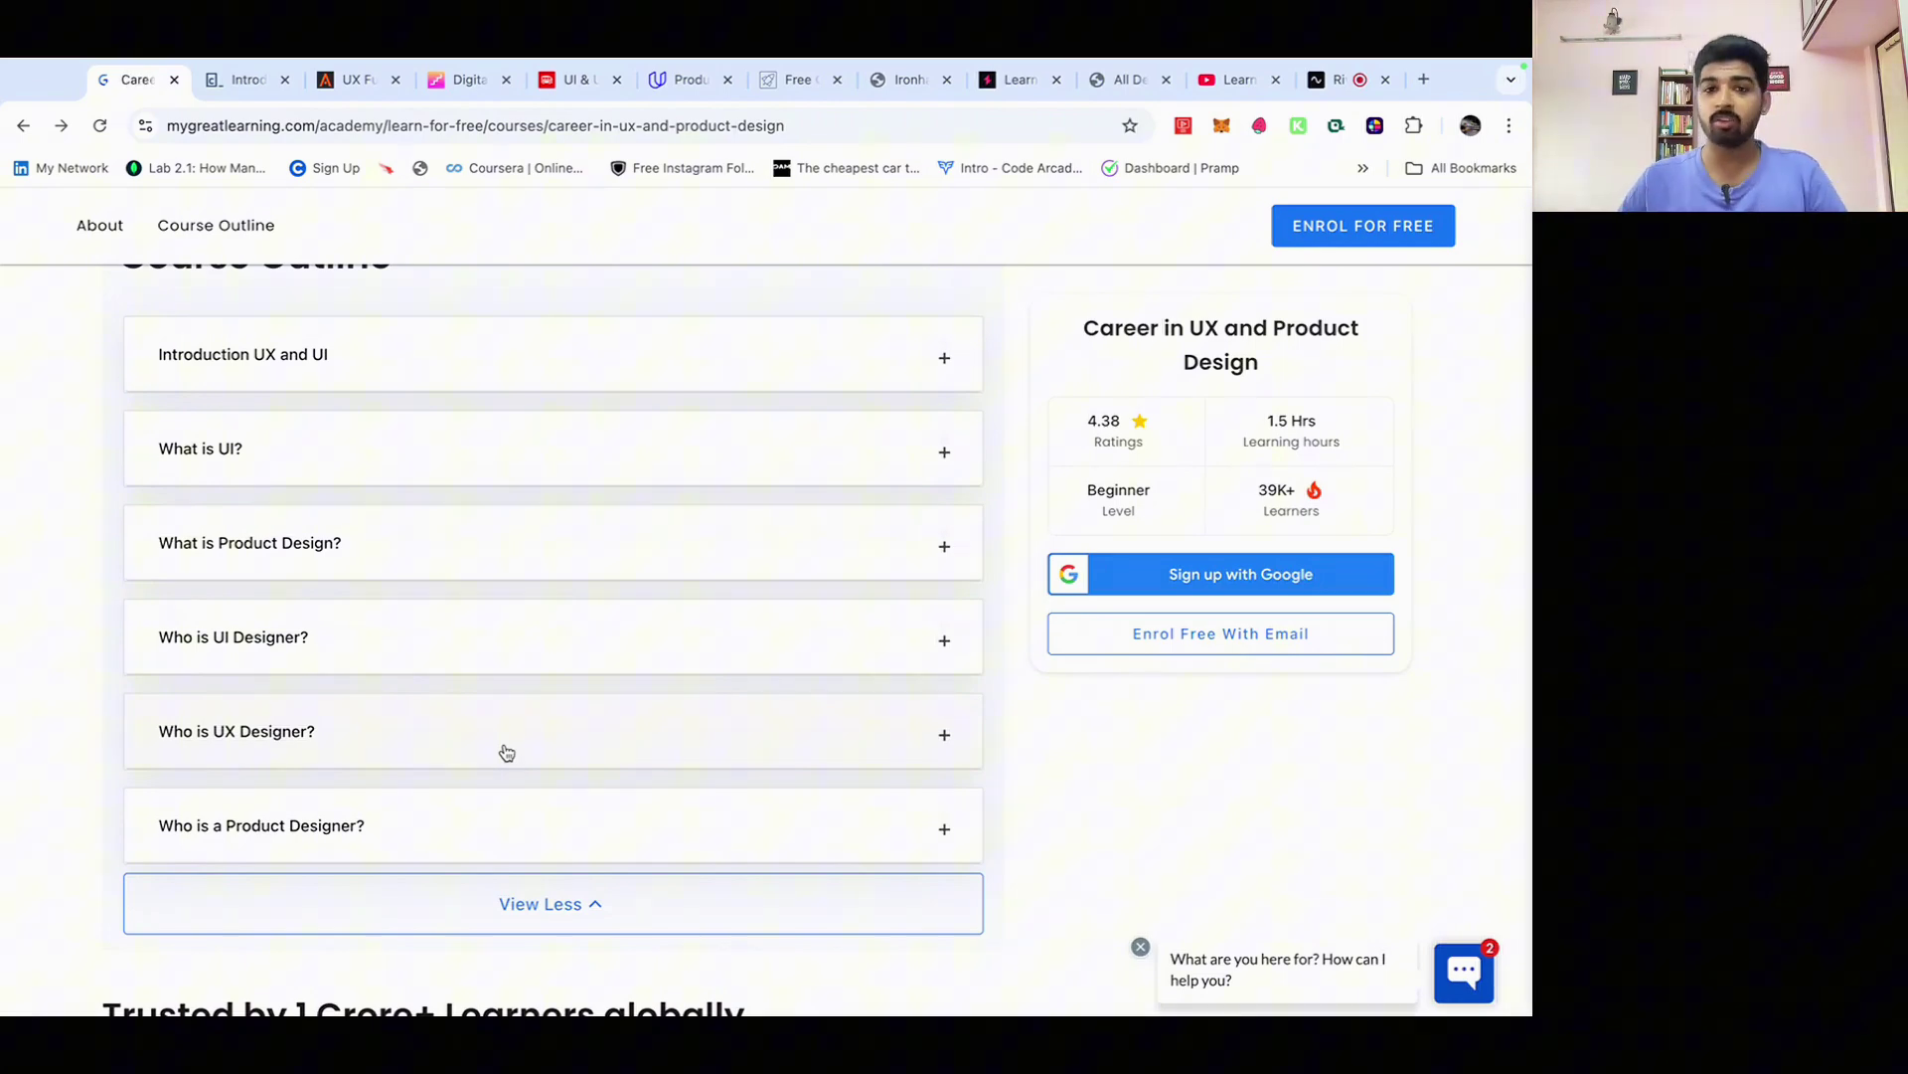
scroll(507, 754, up, 15)
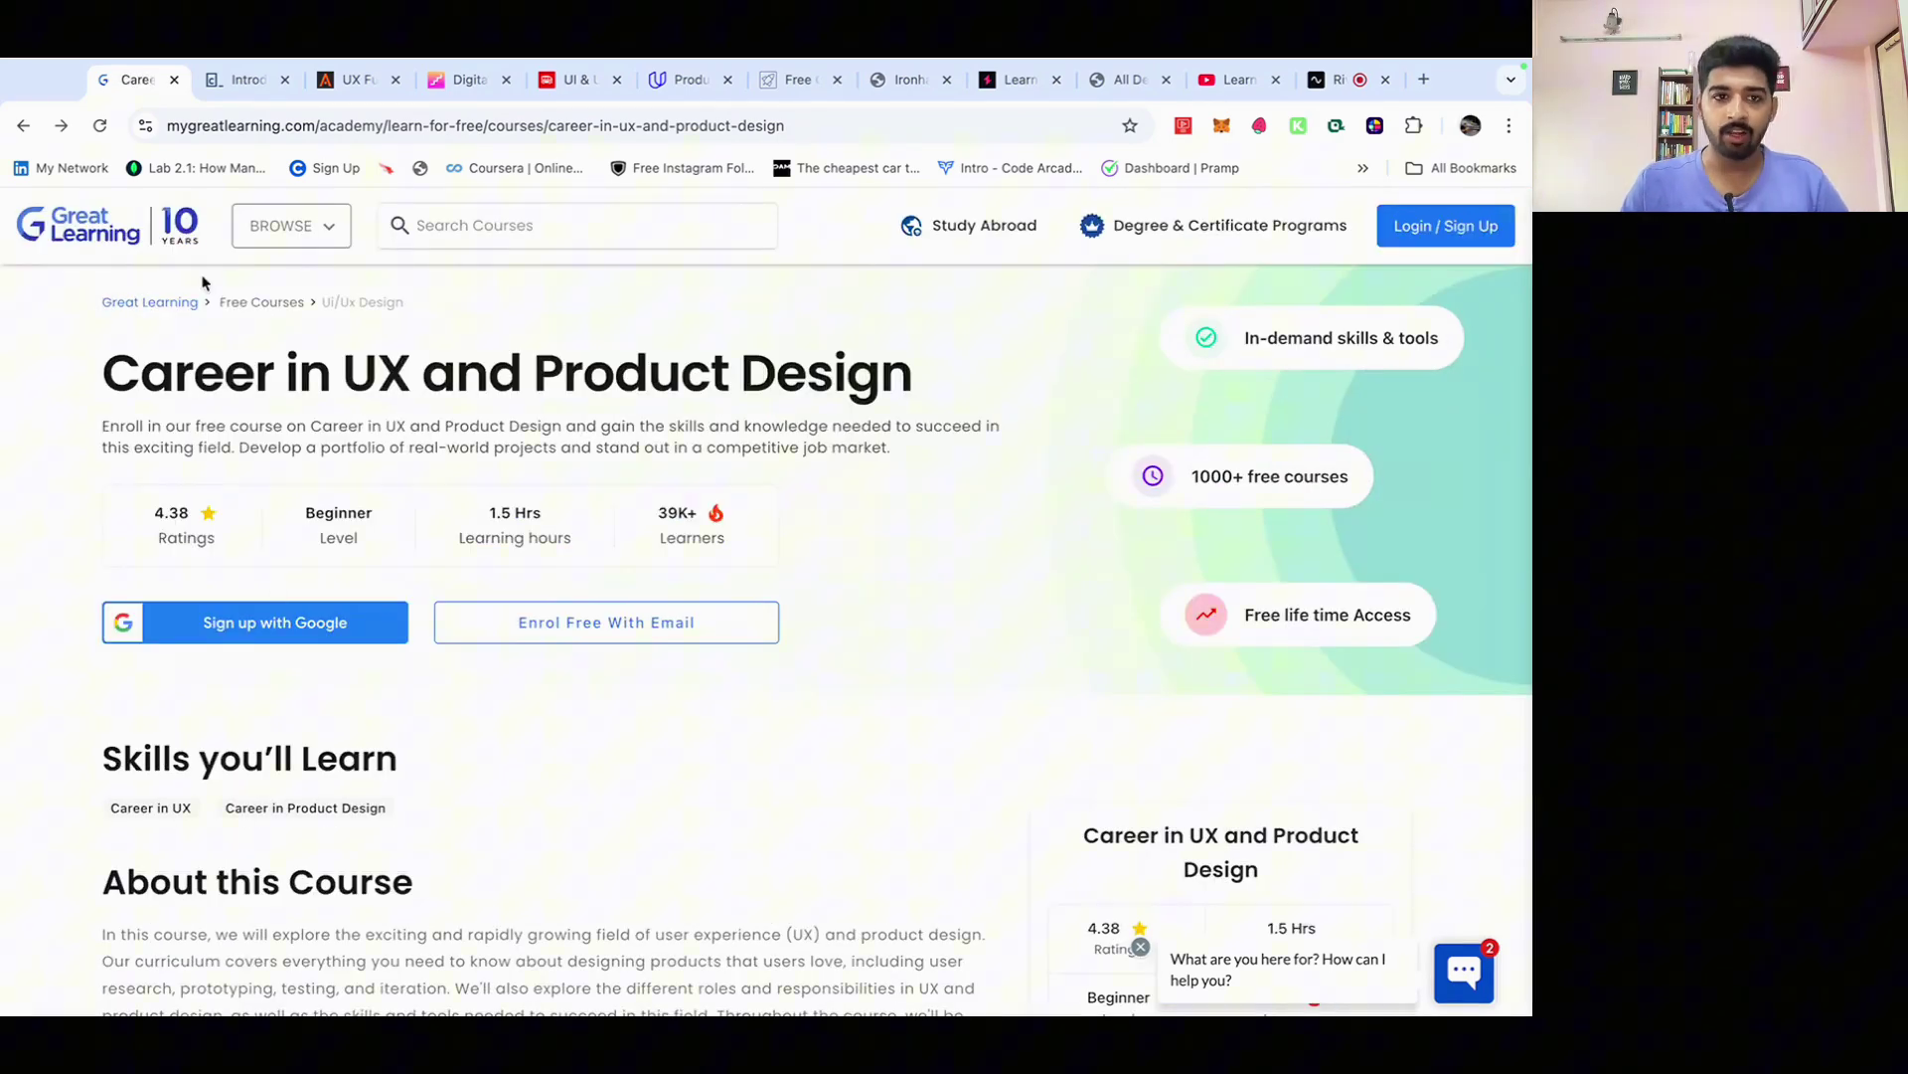
click(208, 90)
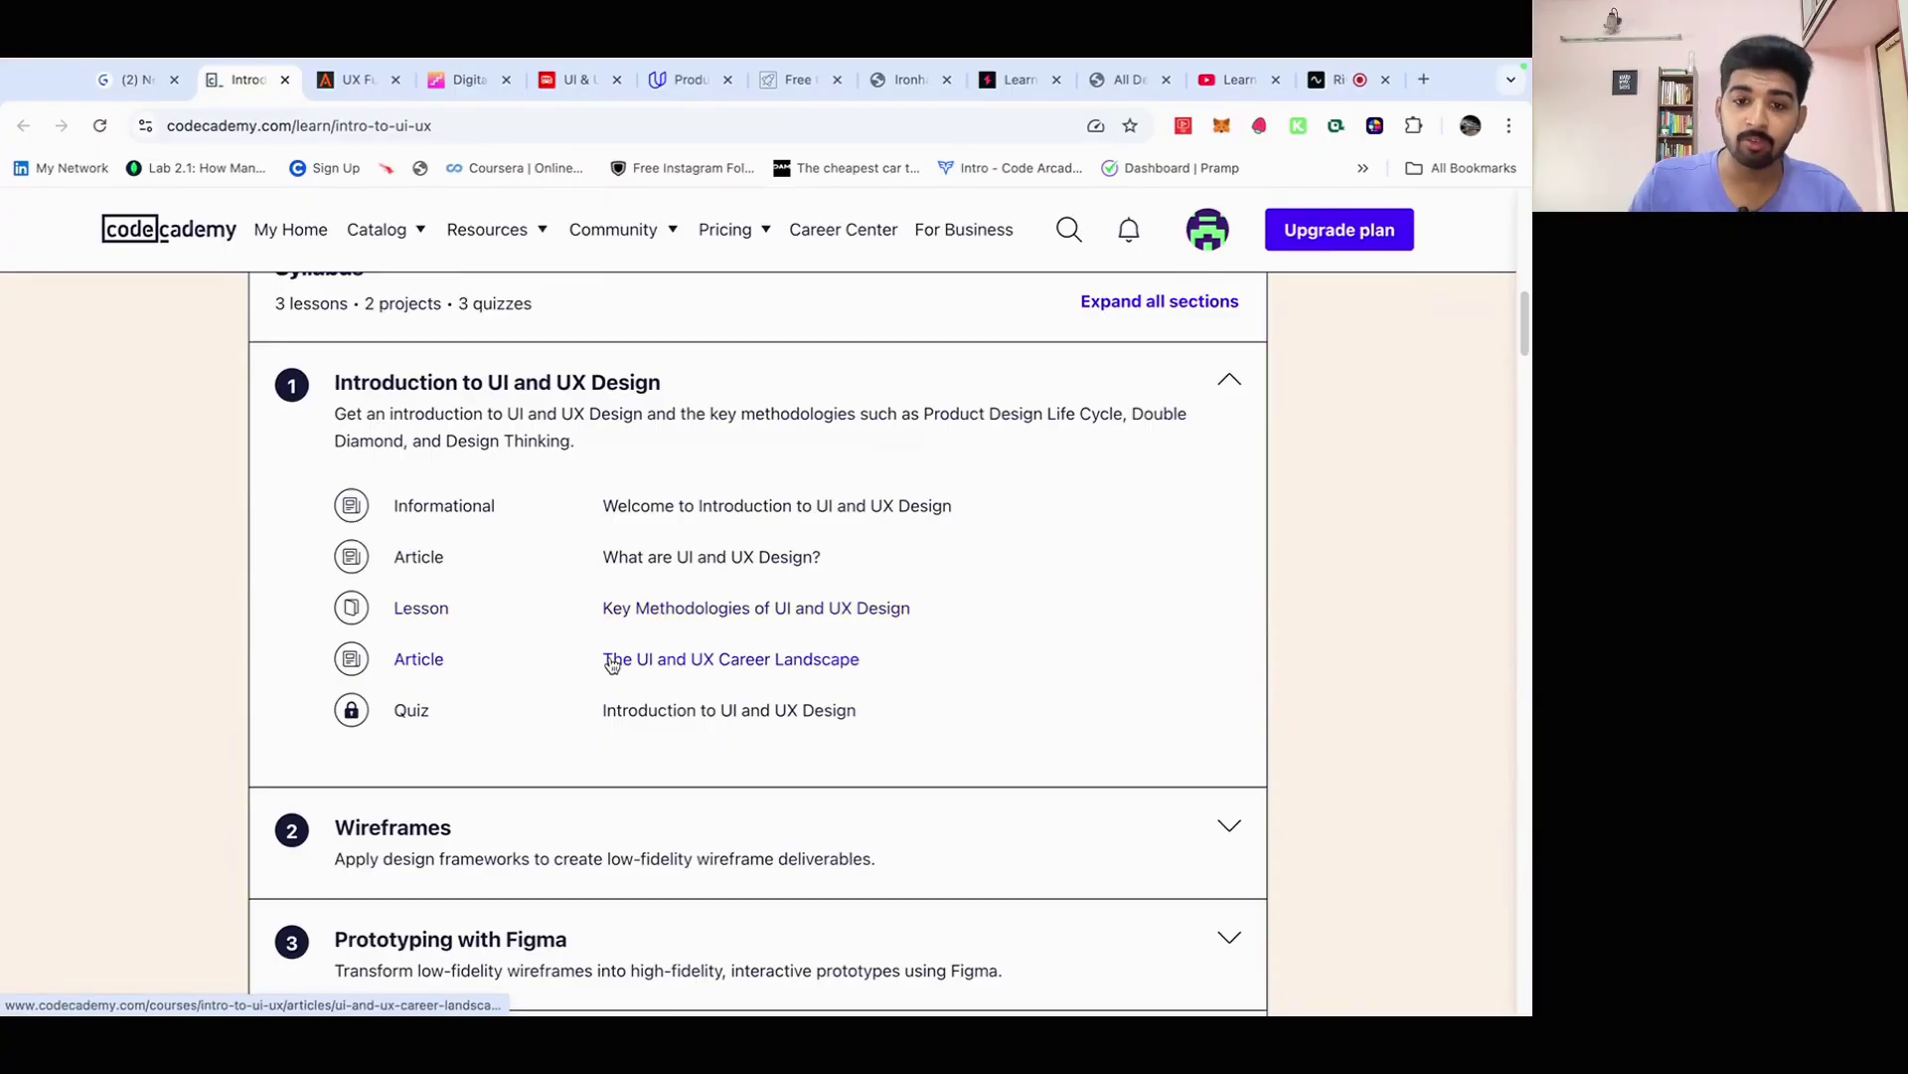
scroll(596, 677, down, 1)
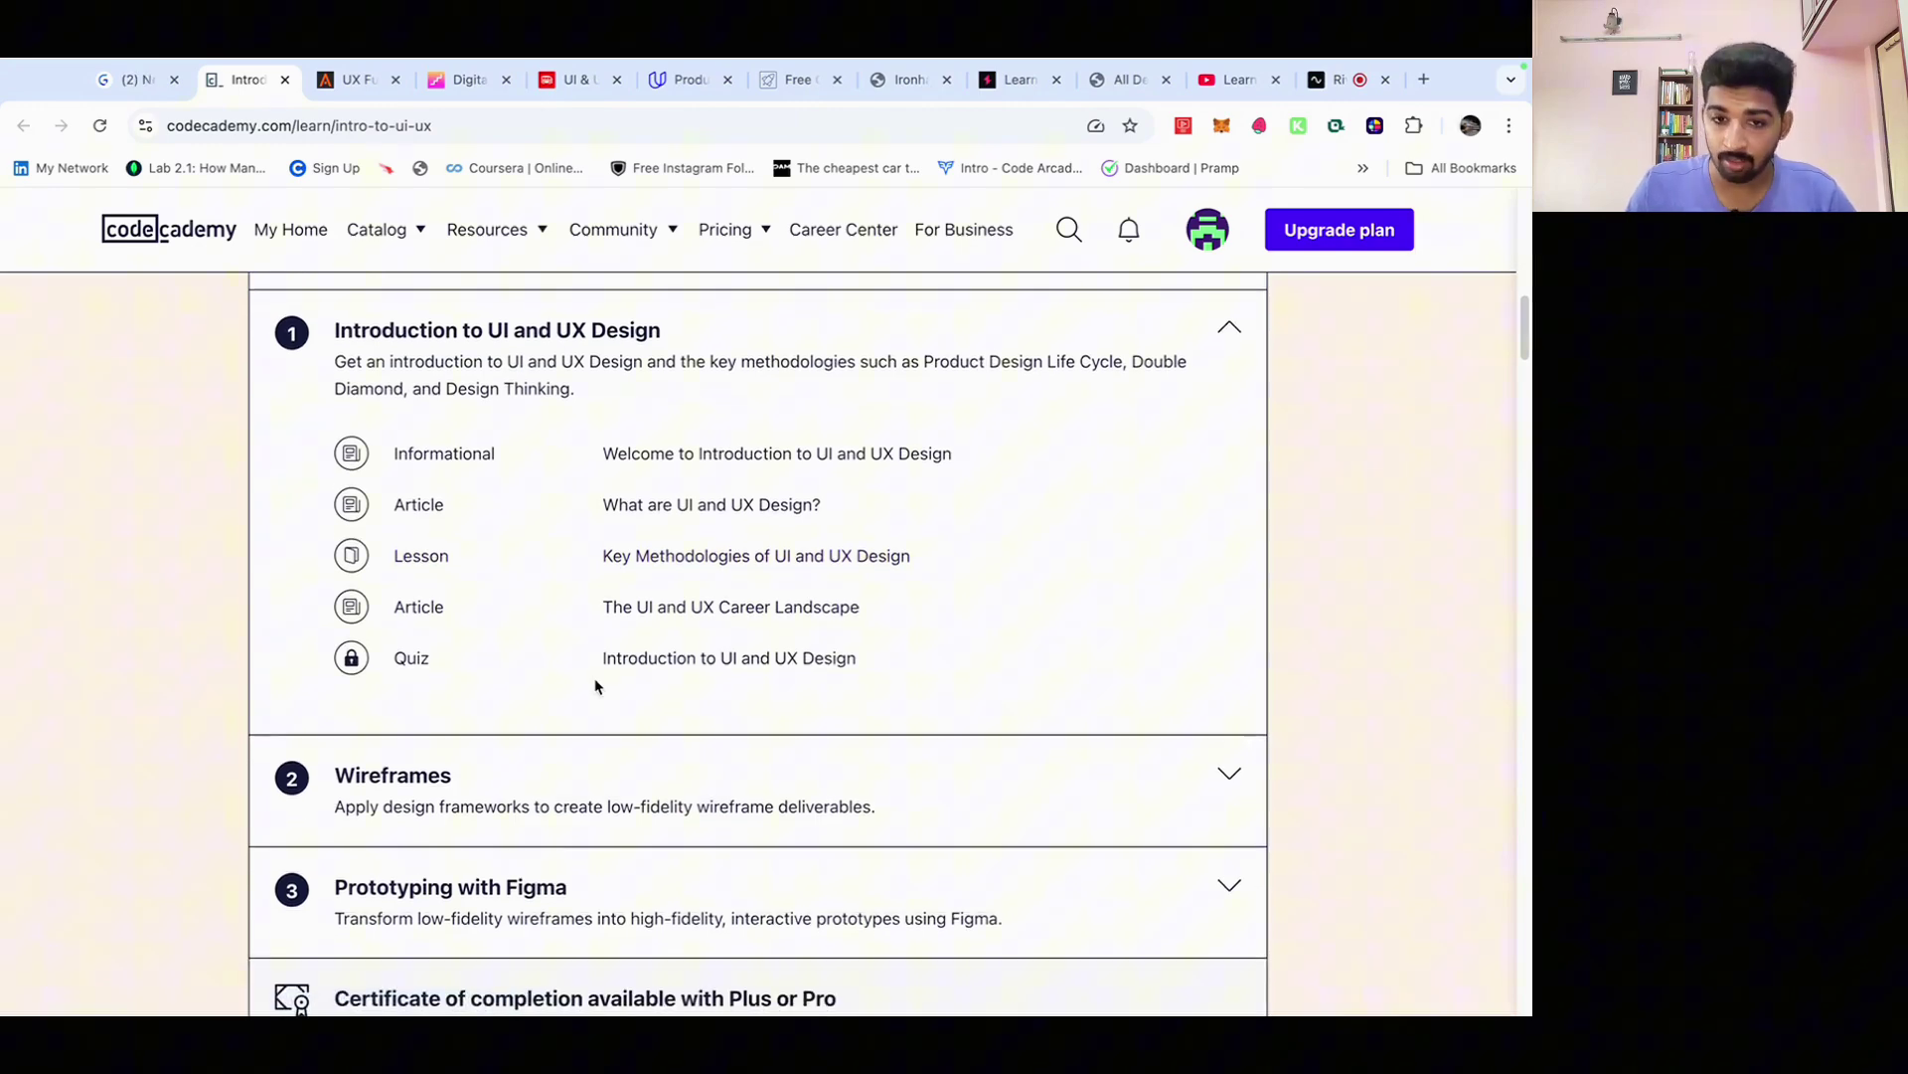
scroll(612, 701, down, 1)
Expand the Wireframes and Prototyping with Figma syllabus sections, then open The Gymnasium's UX Fundamentals tab
click(633, 745)
scroll(622, 745, down, 1)
scroll(621, 733, down, 2)
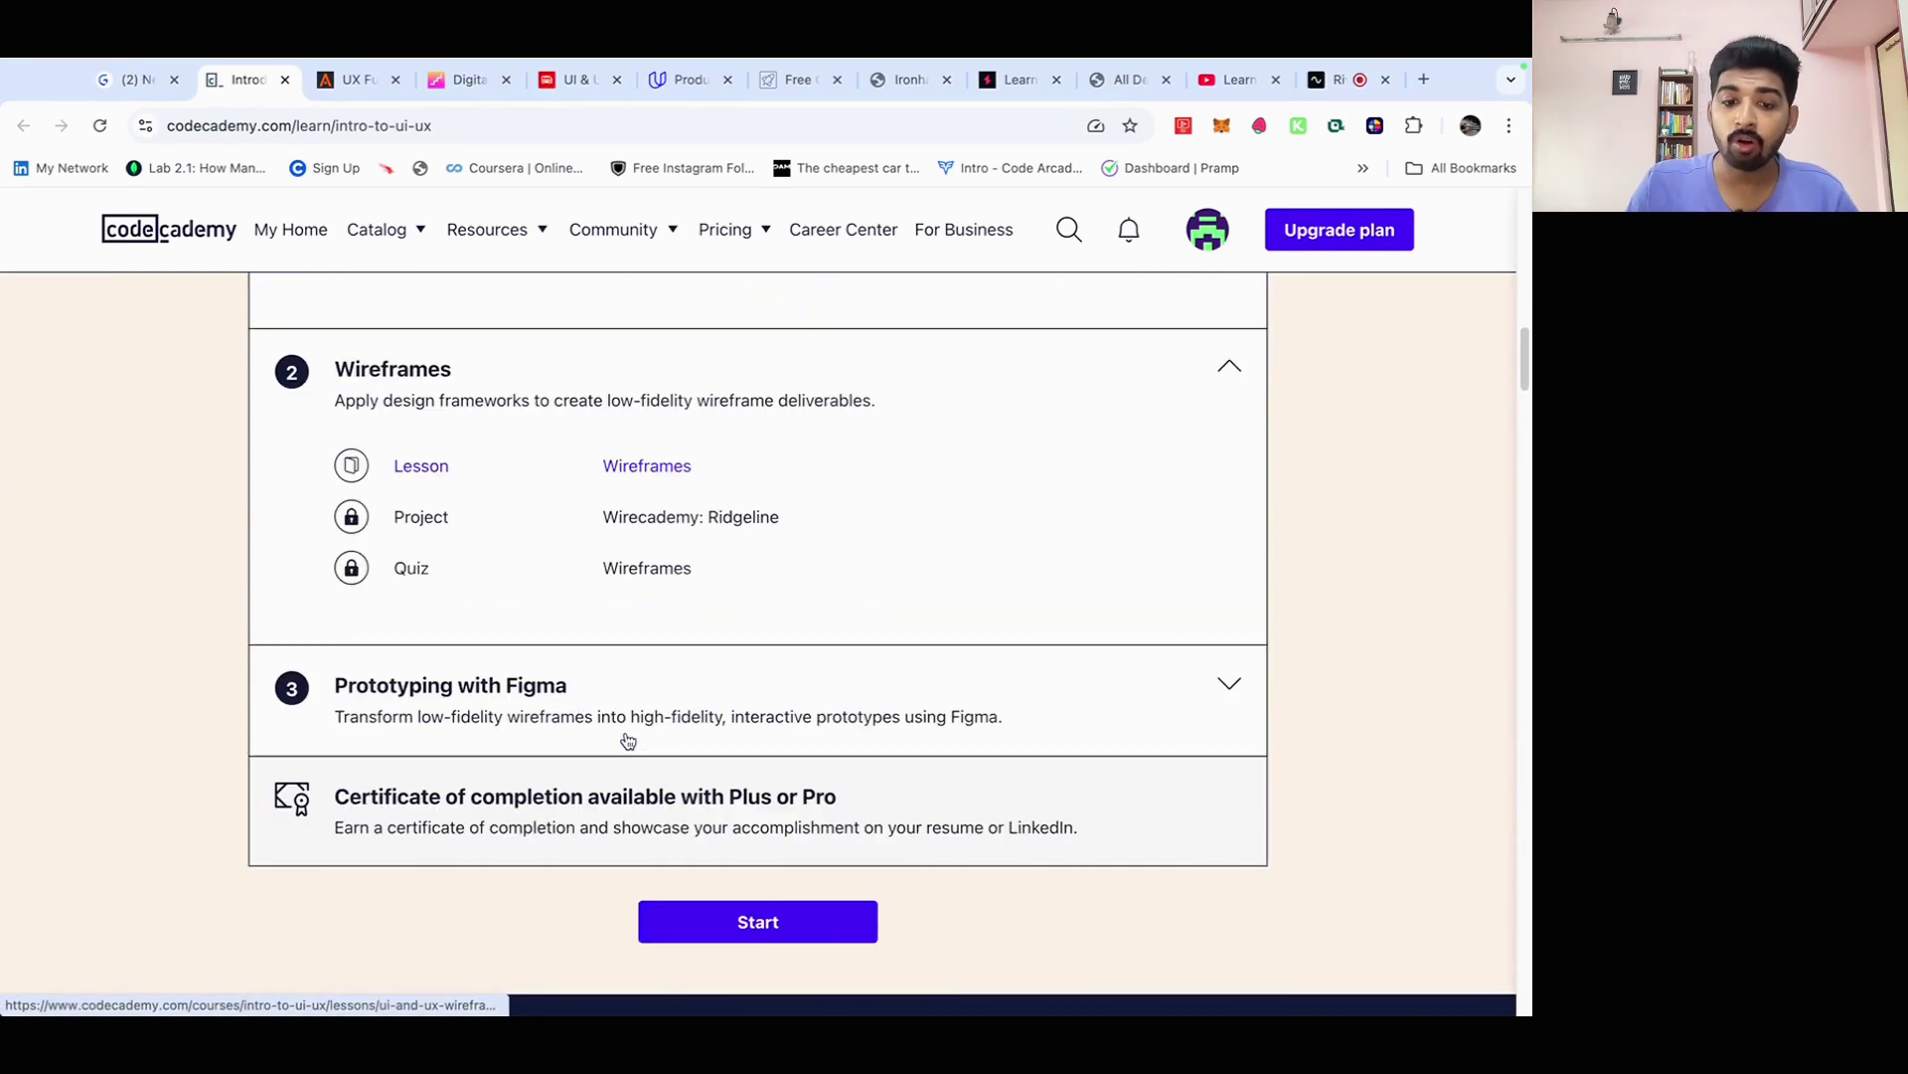
click(628, 726)
scroll(629, 727, down, 2)
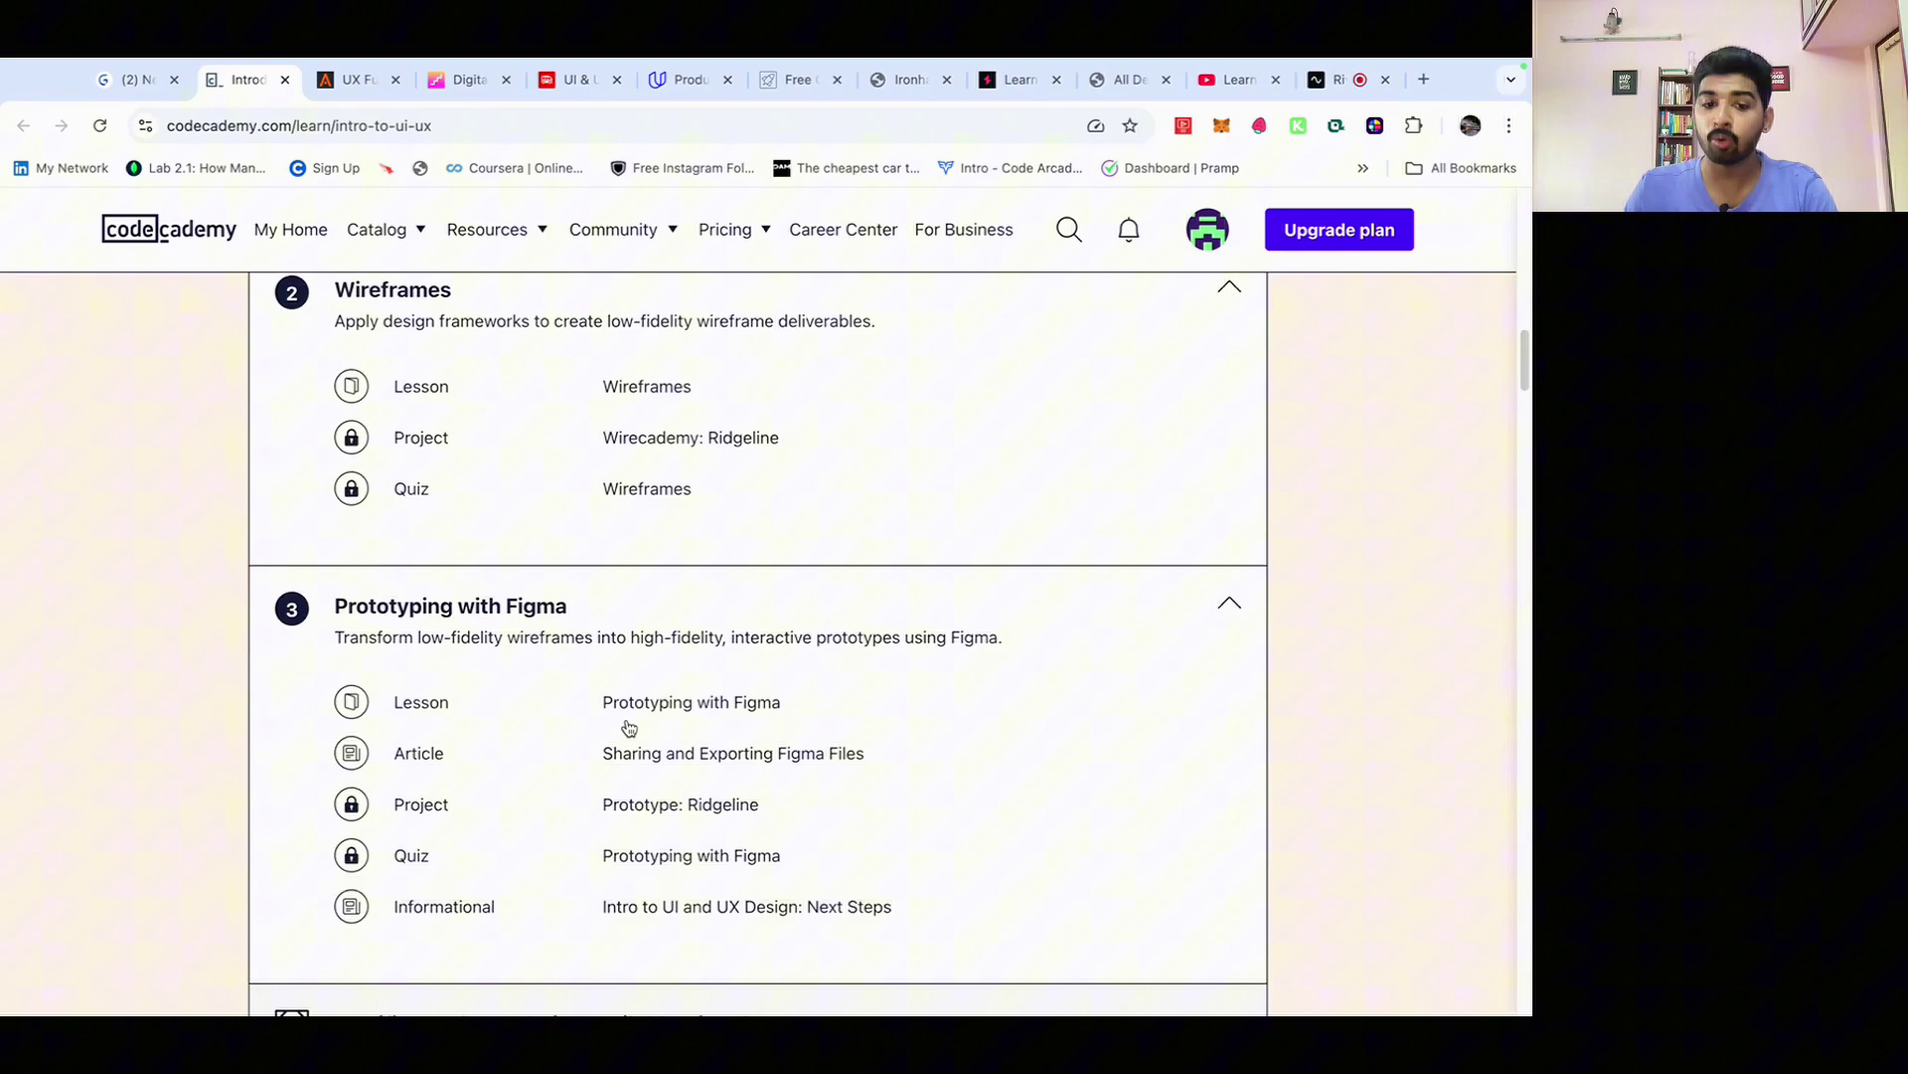
click(359, 80)
scroll(477, 477, up, 2)
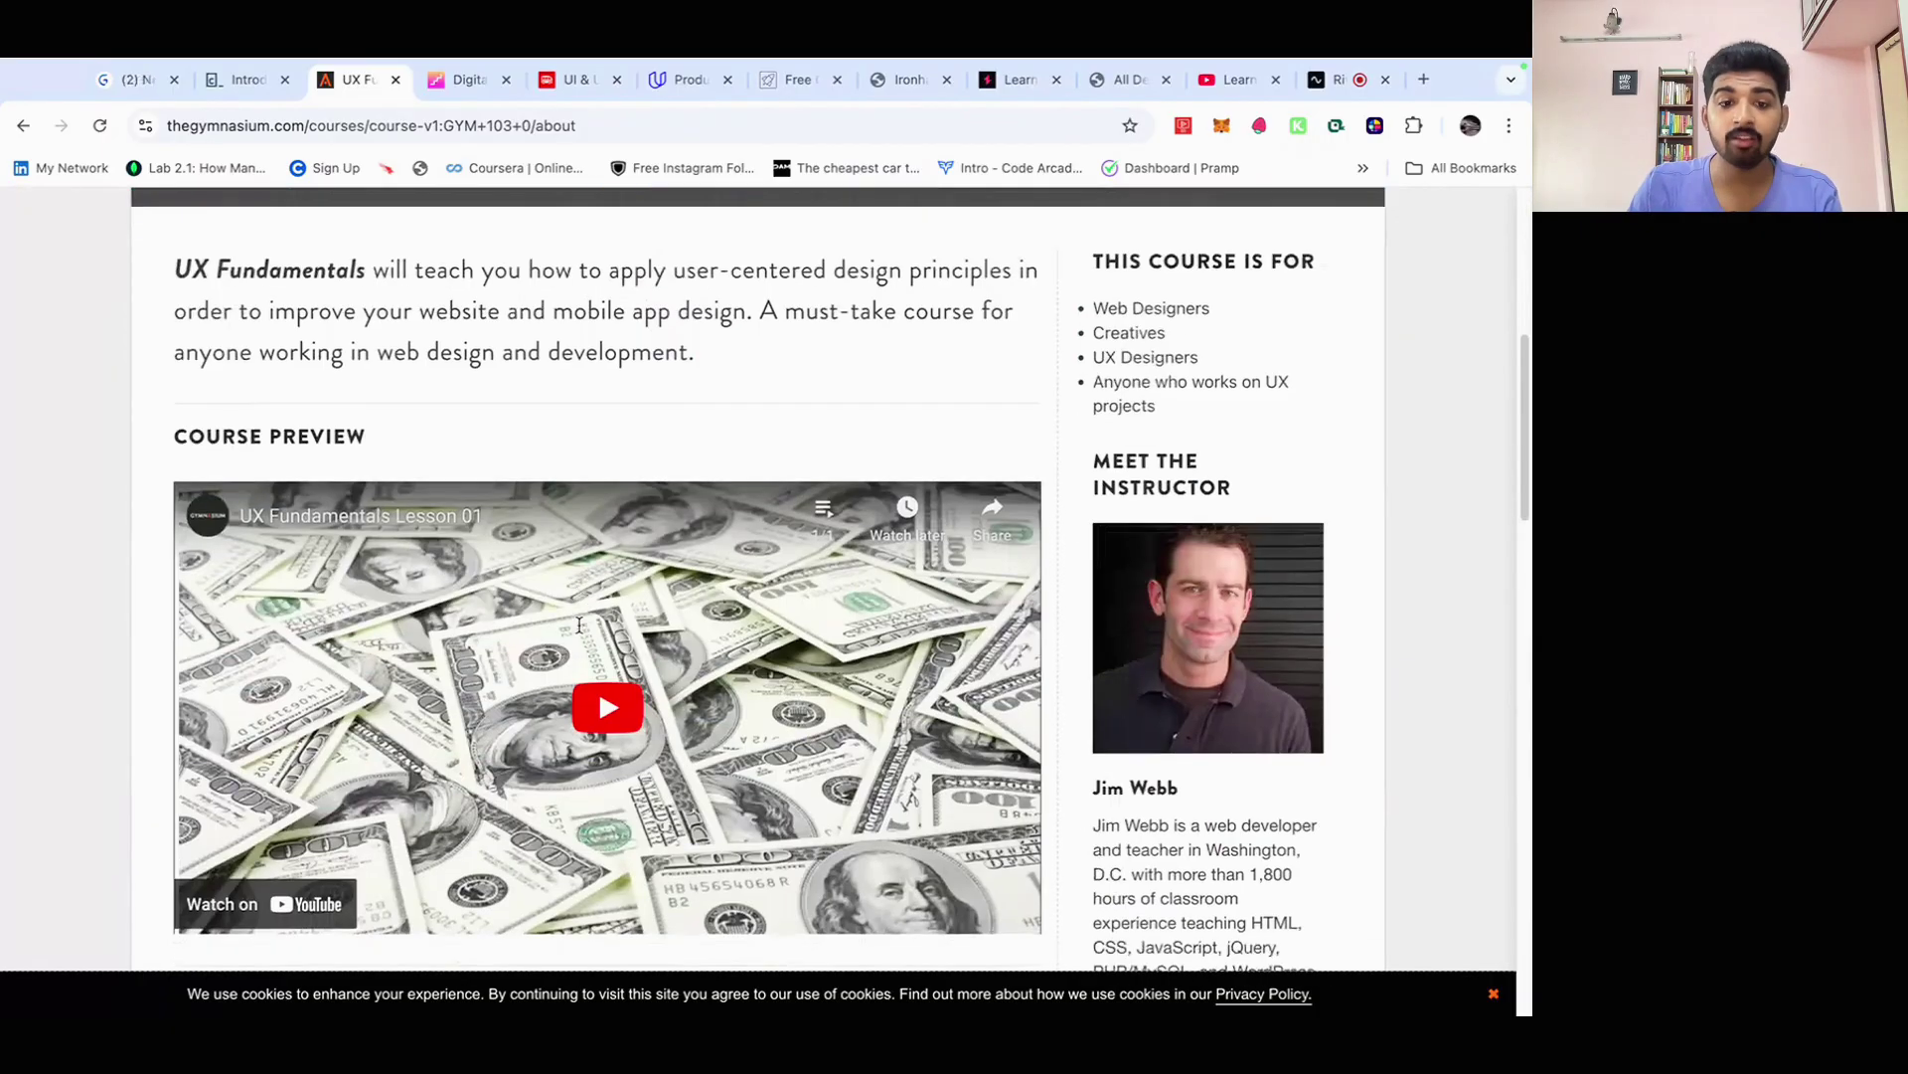
scroll(579, 624, down, 4)
scroll(580, 625, down, 1)
scroll(581, 628, down, 1)
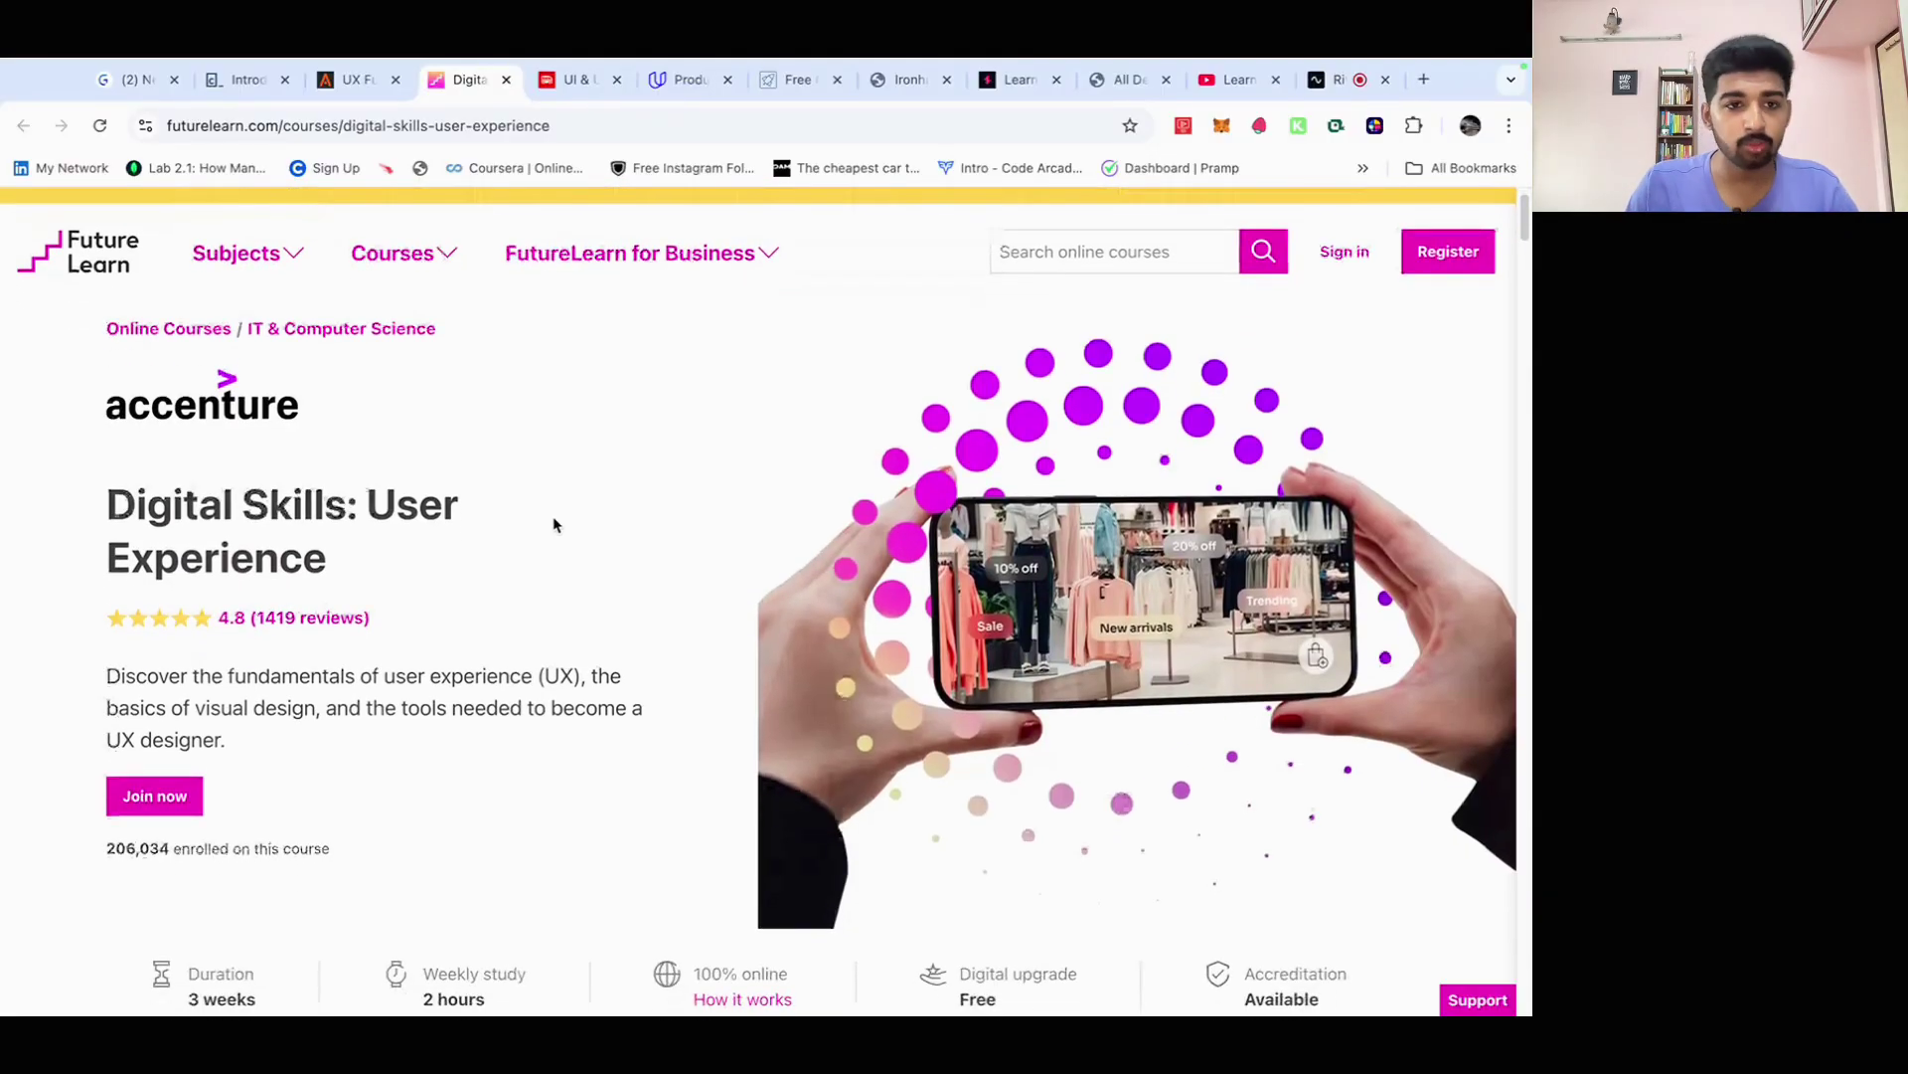
scroll(553, 522, down, 1)
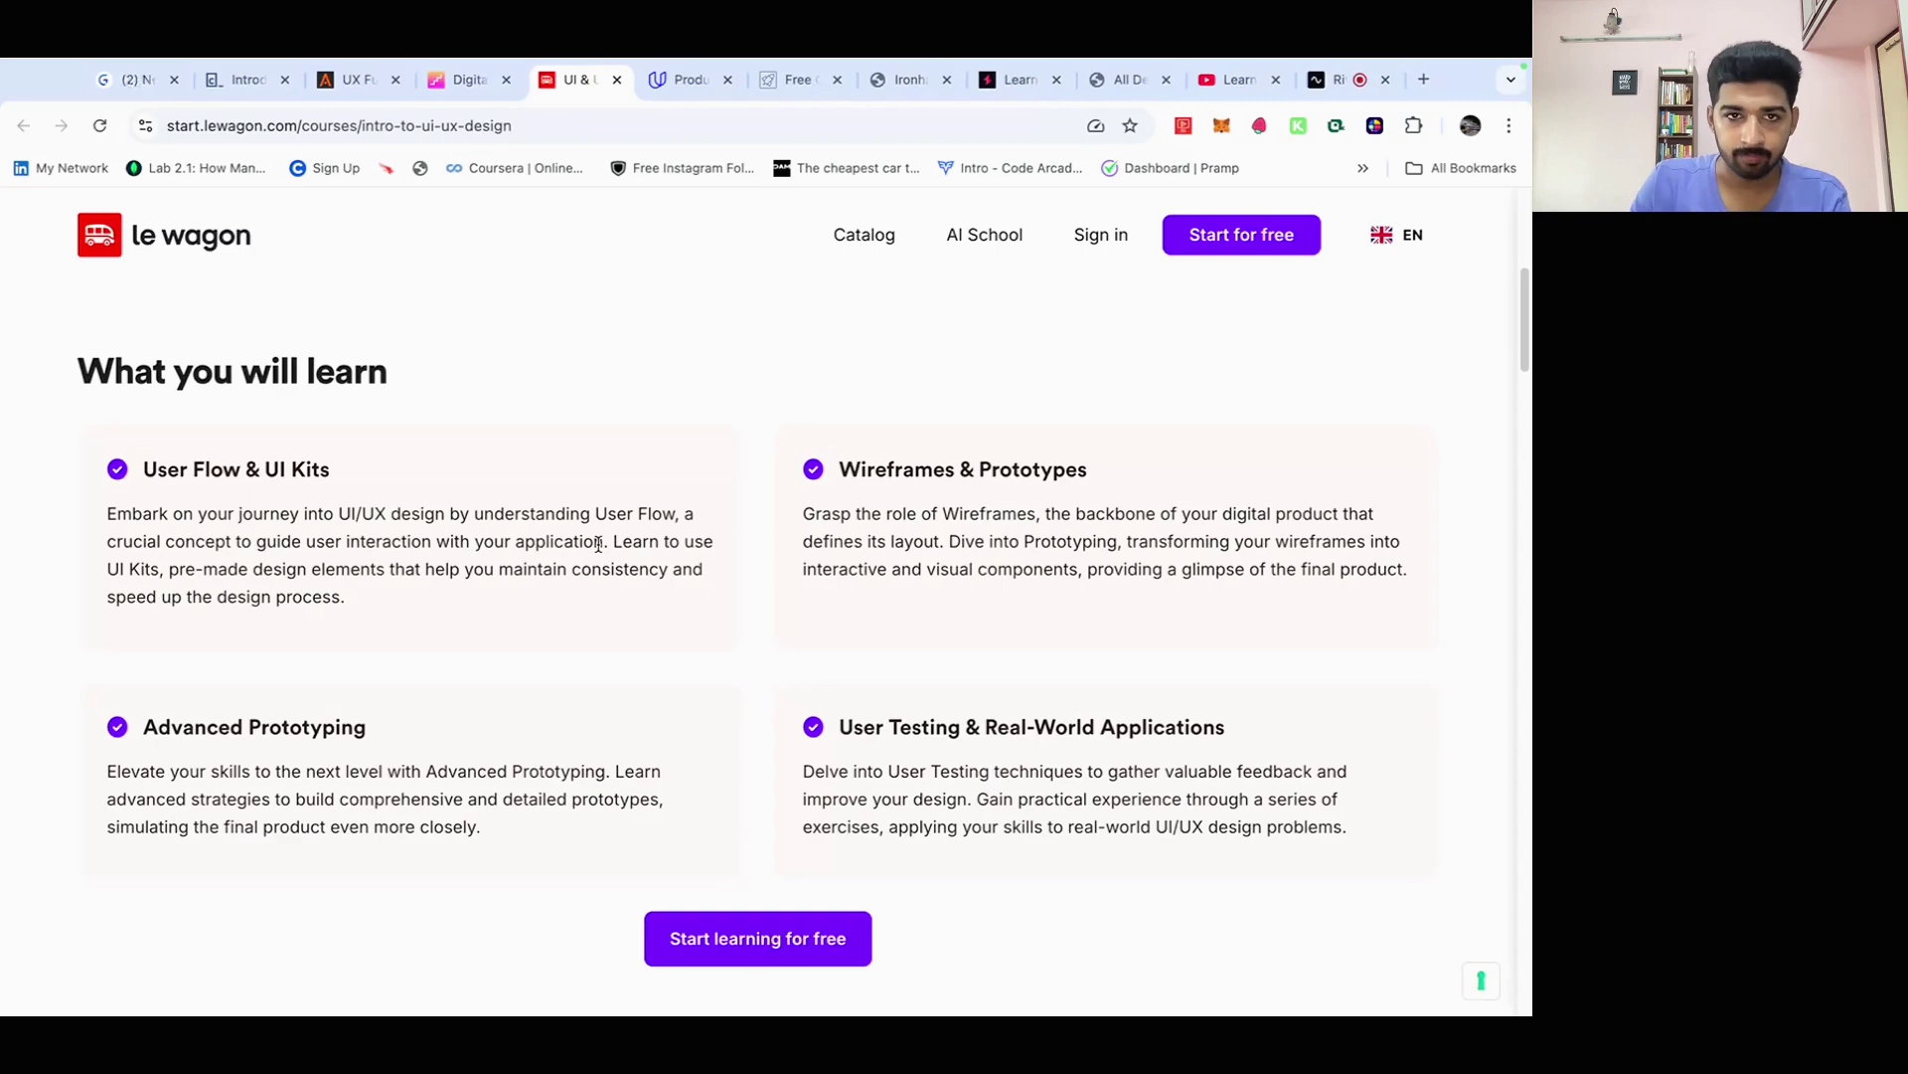
Switch to the Udacity product design course tab
click(675, 80)
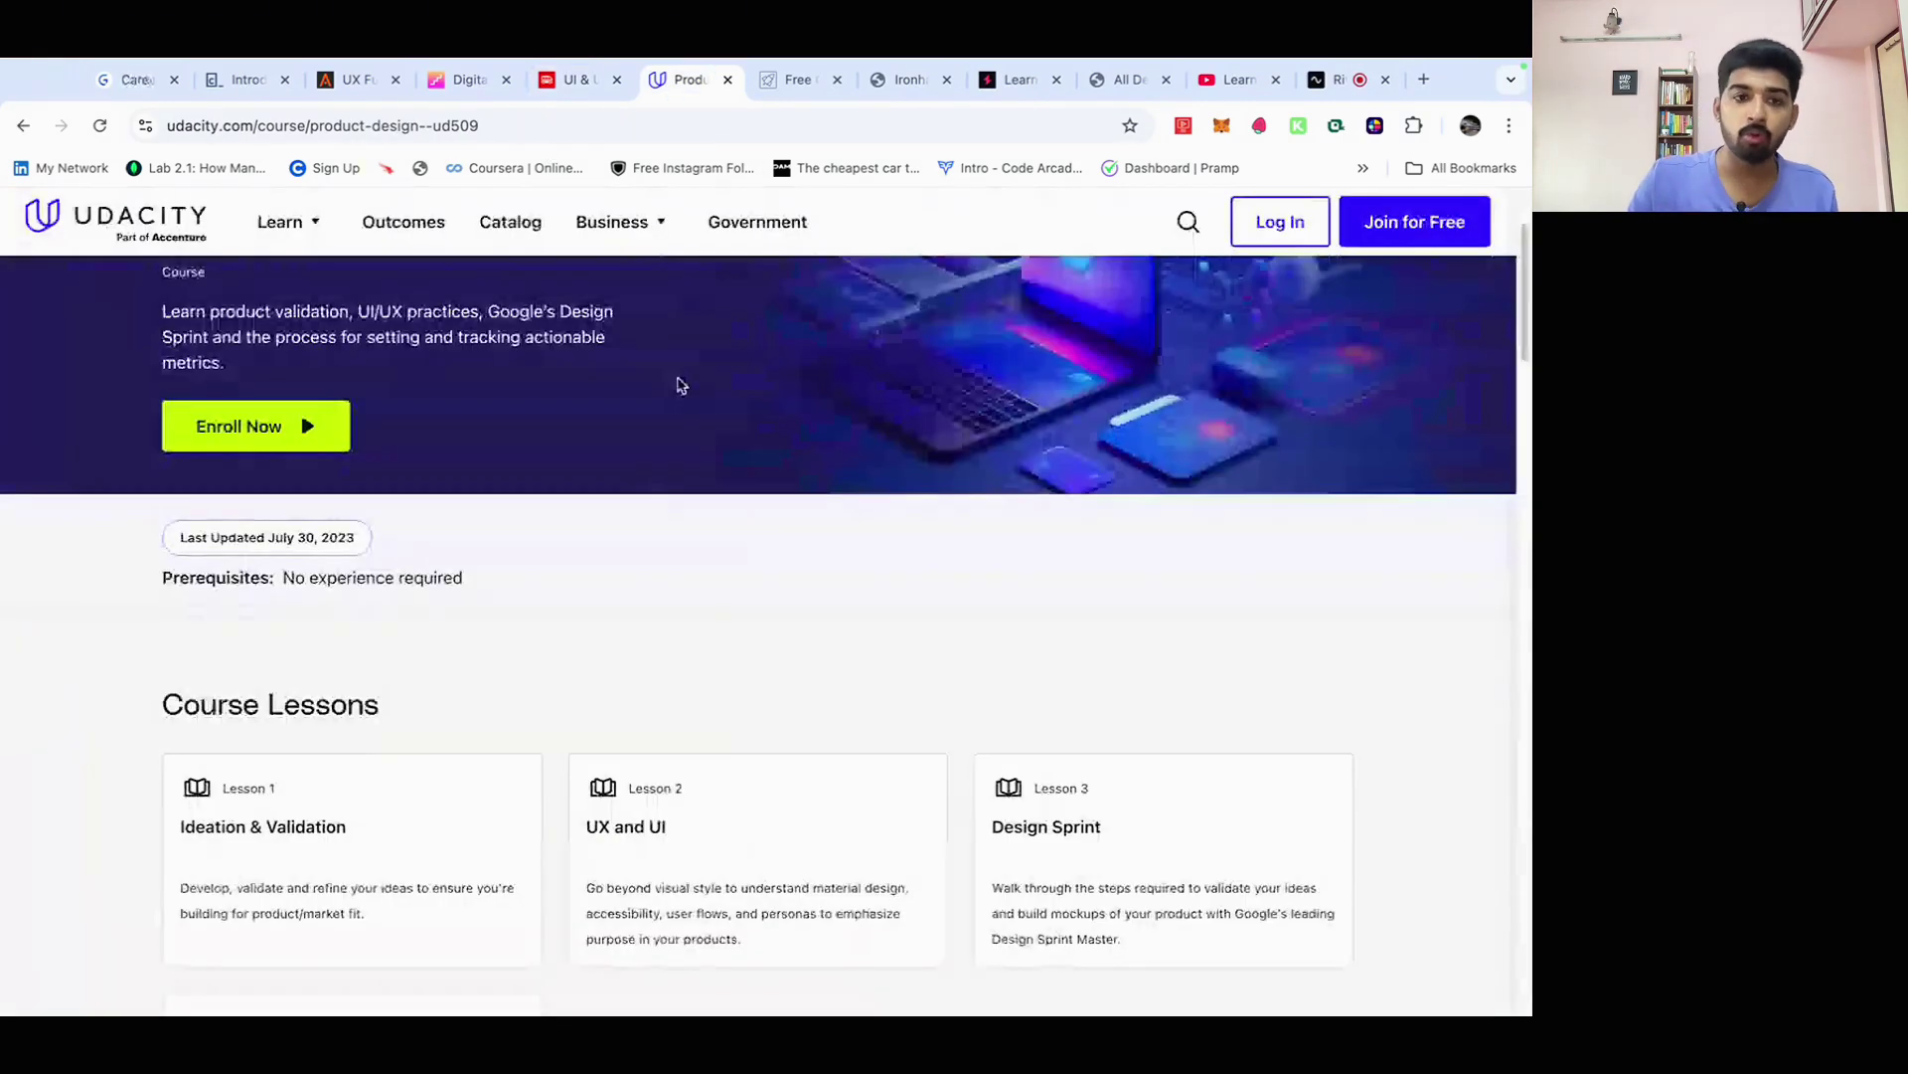
scroll(686, 403, up, 2)
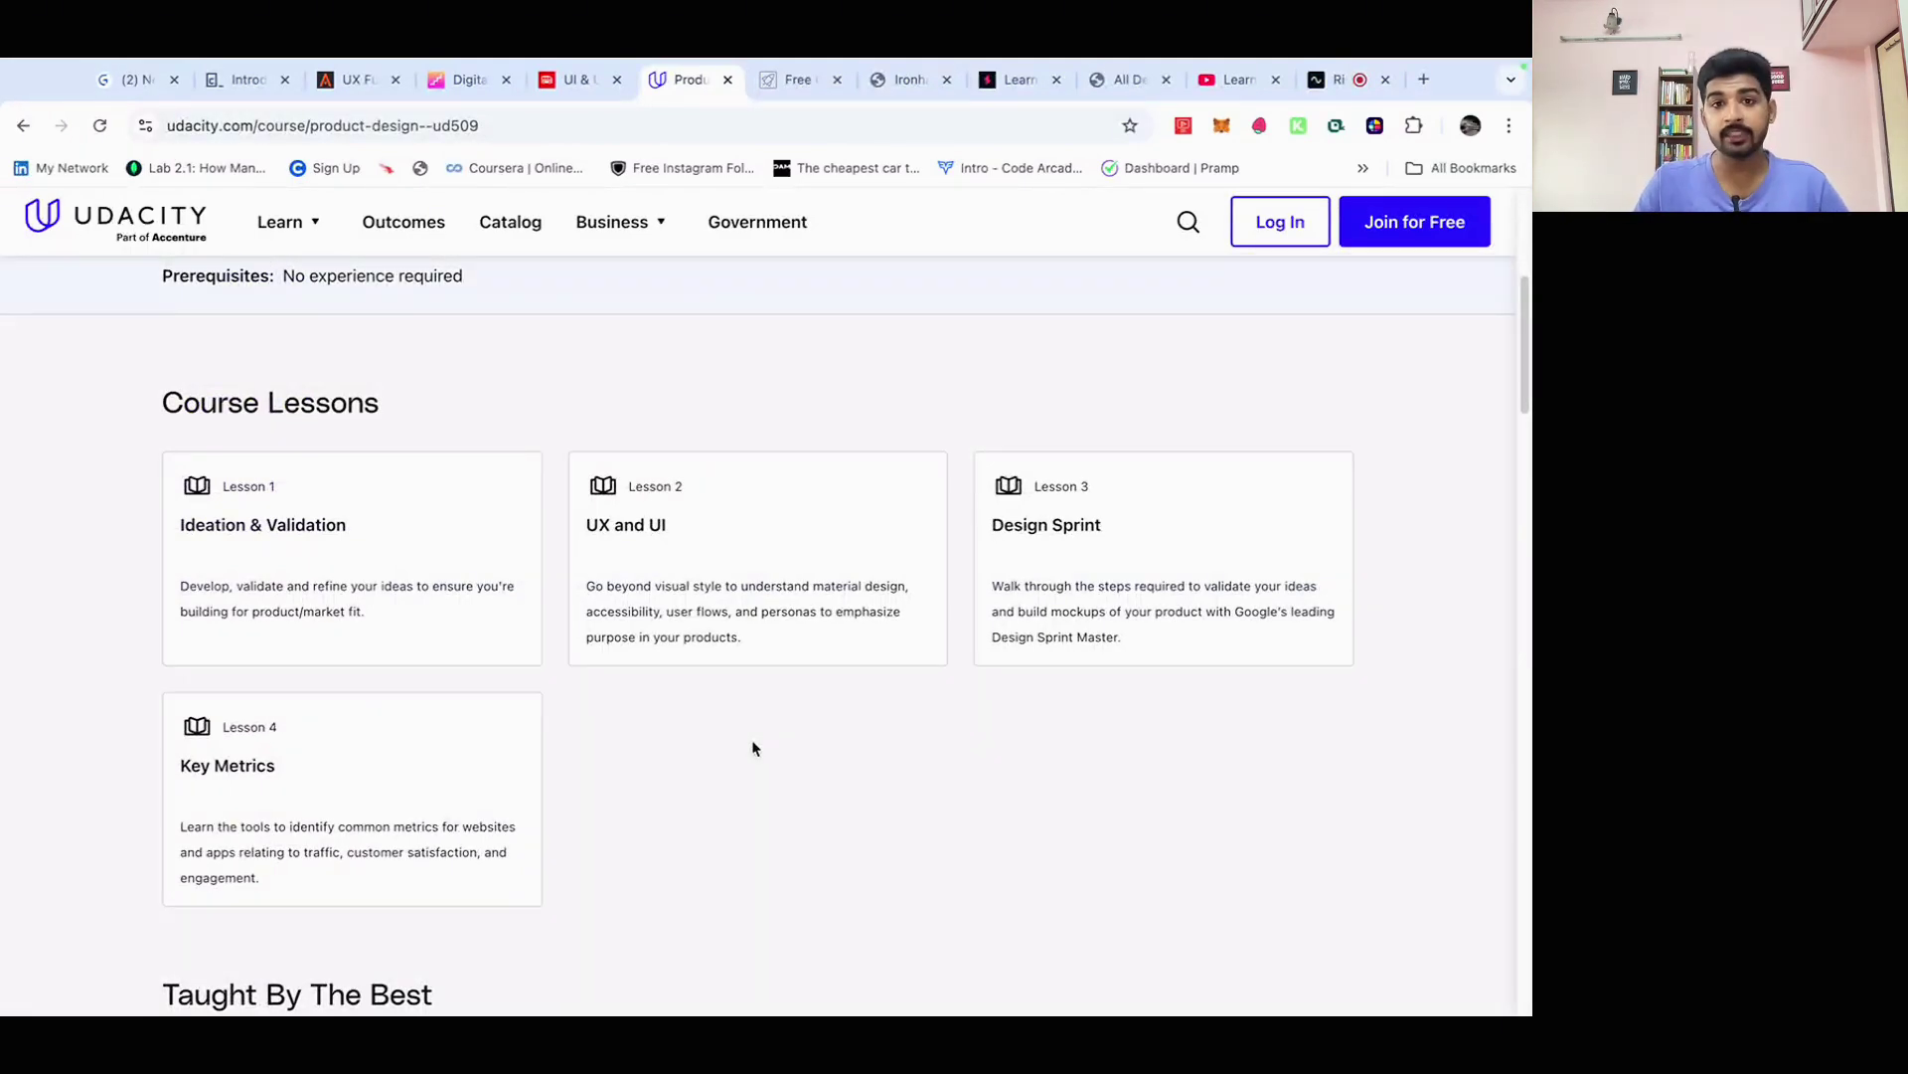
Open UX Database's free curriculum and list the Design Basics, Discover & Explore and Define the Solution lessons
key(ctrl+Tab)
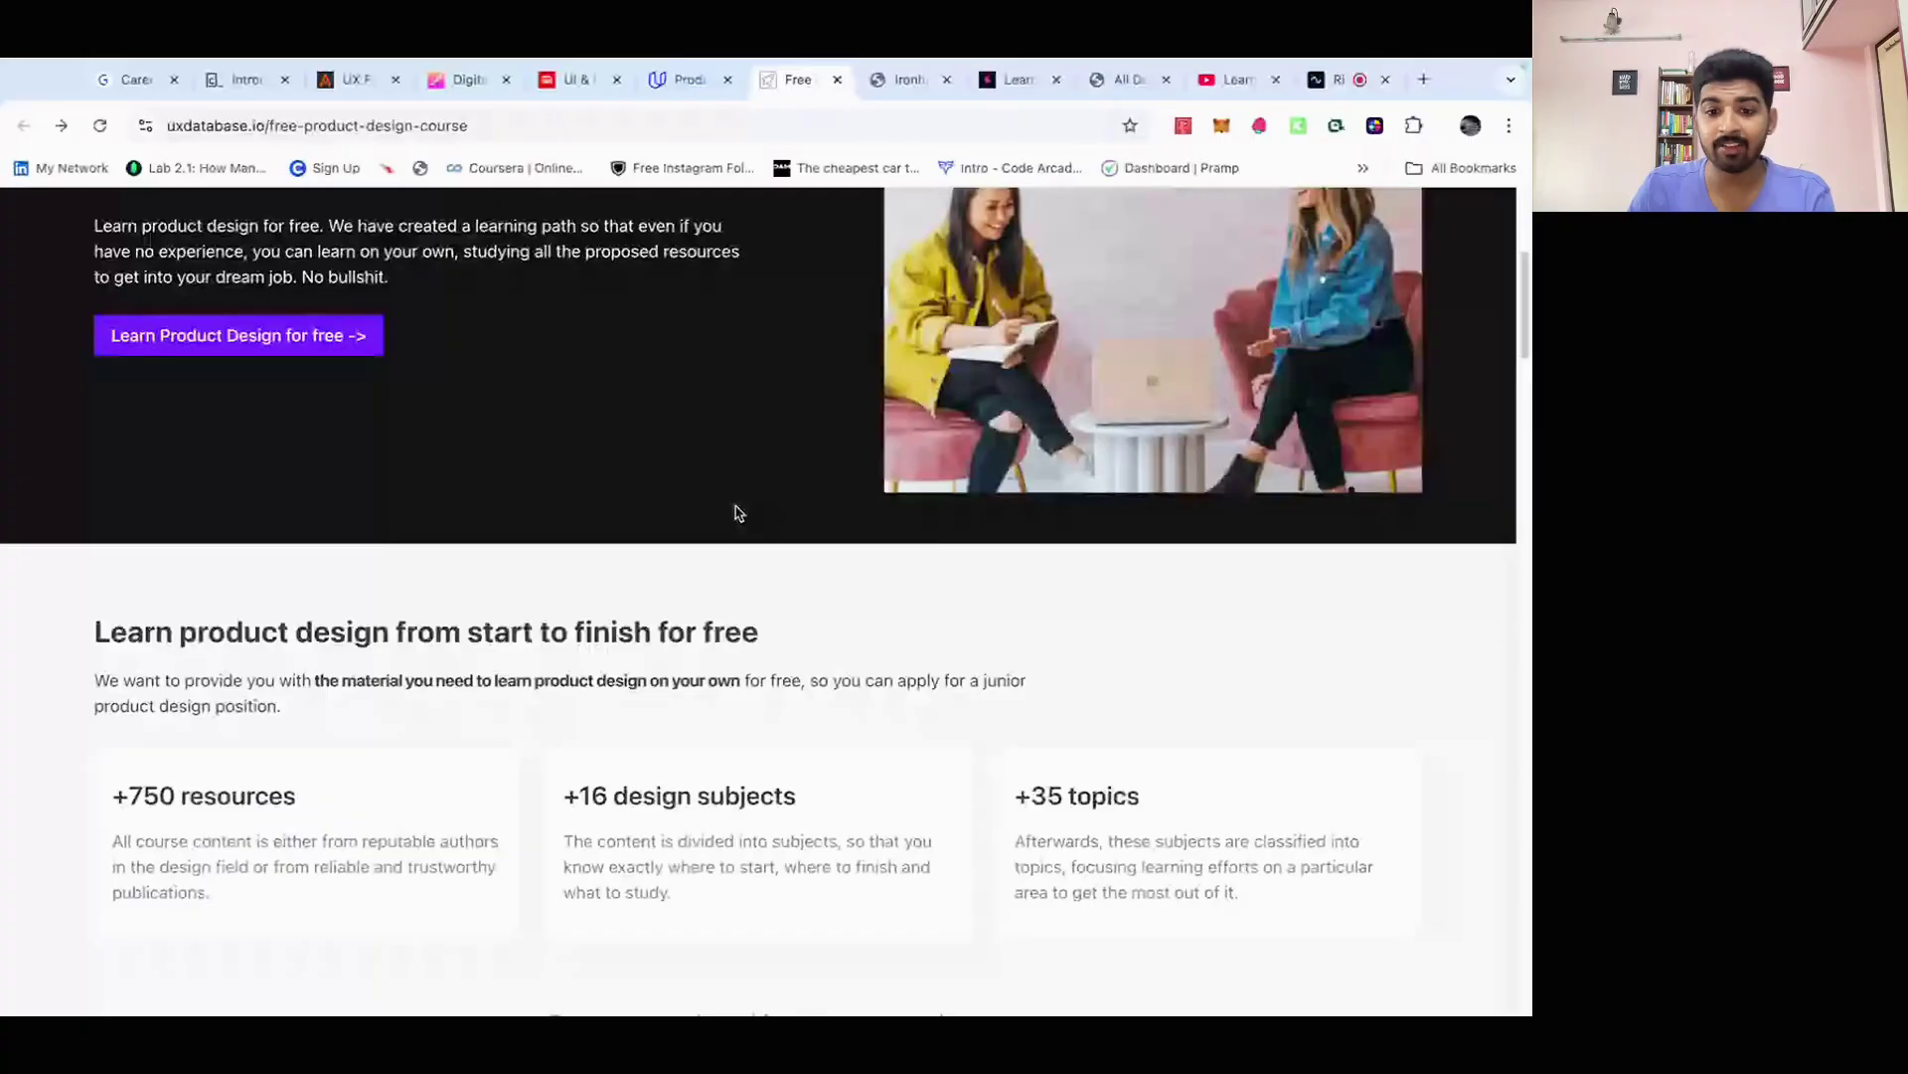
scroll(736, 513, down, 1)
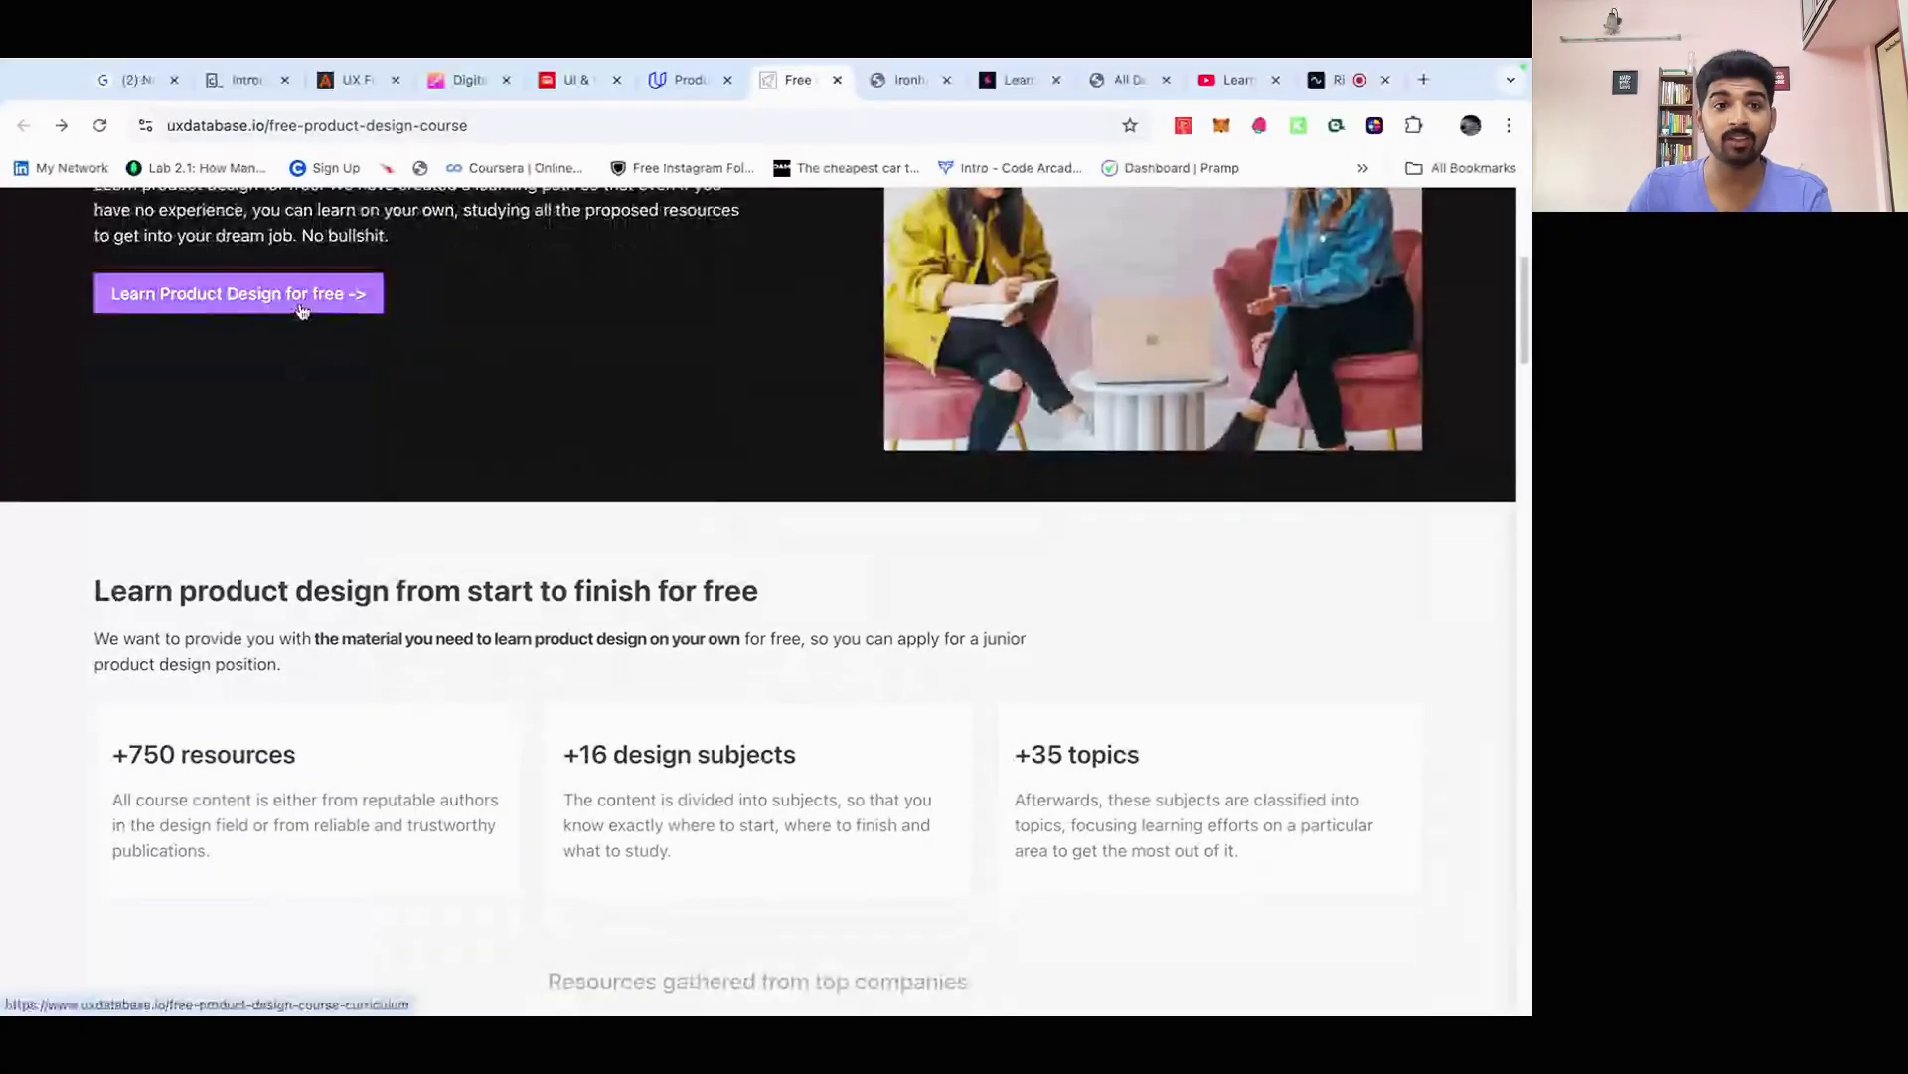
scroll(300, 311, up, 3)
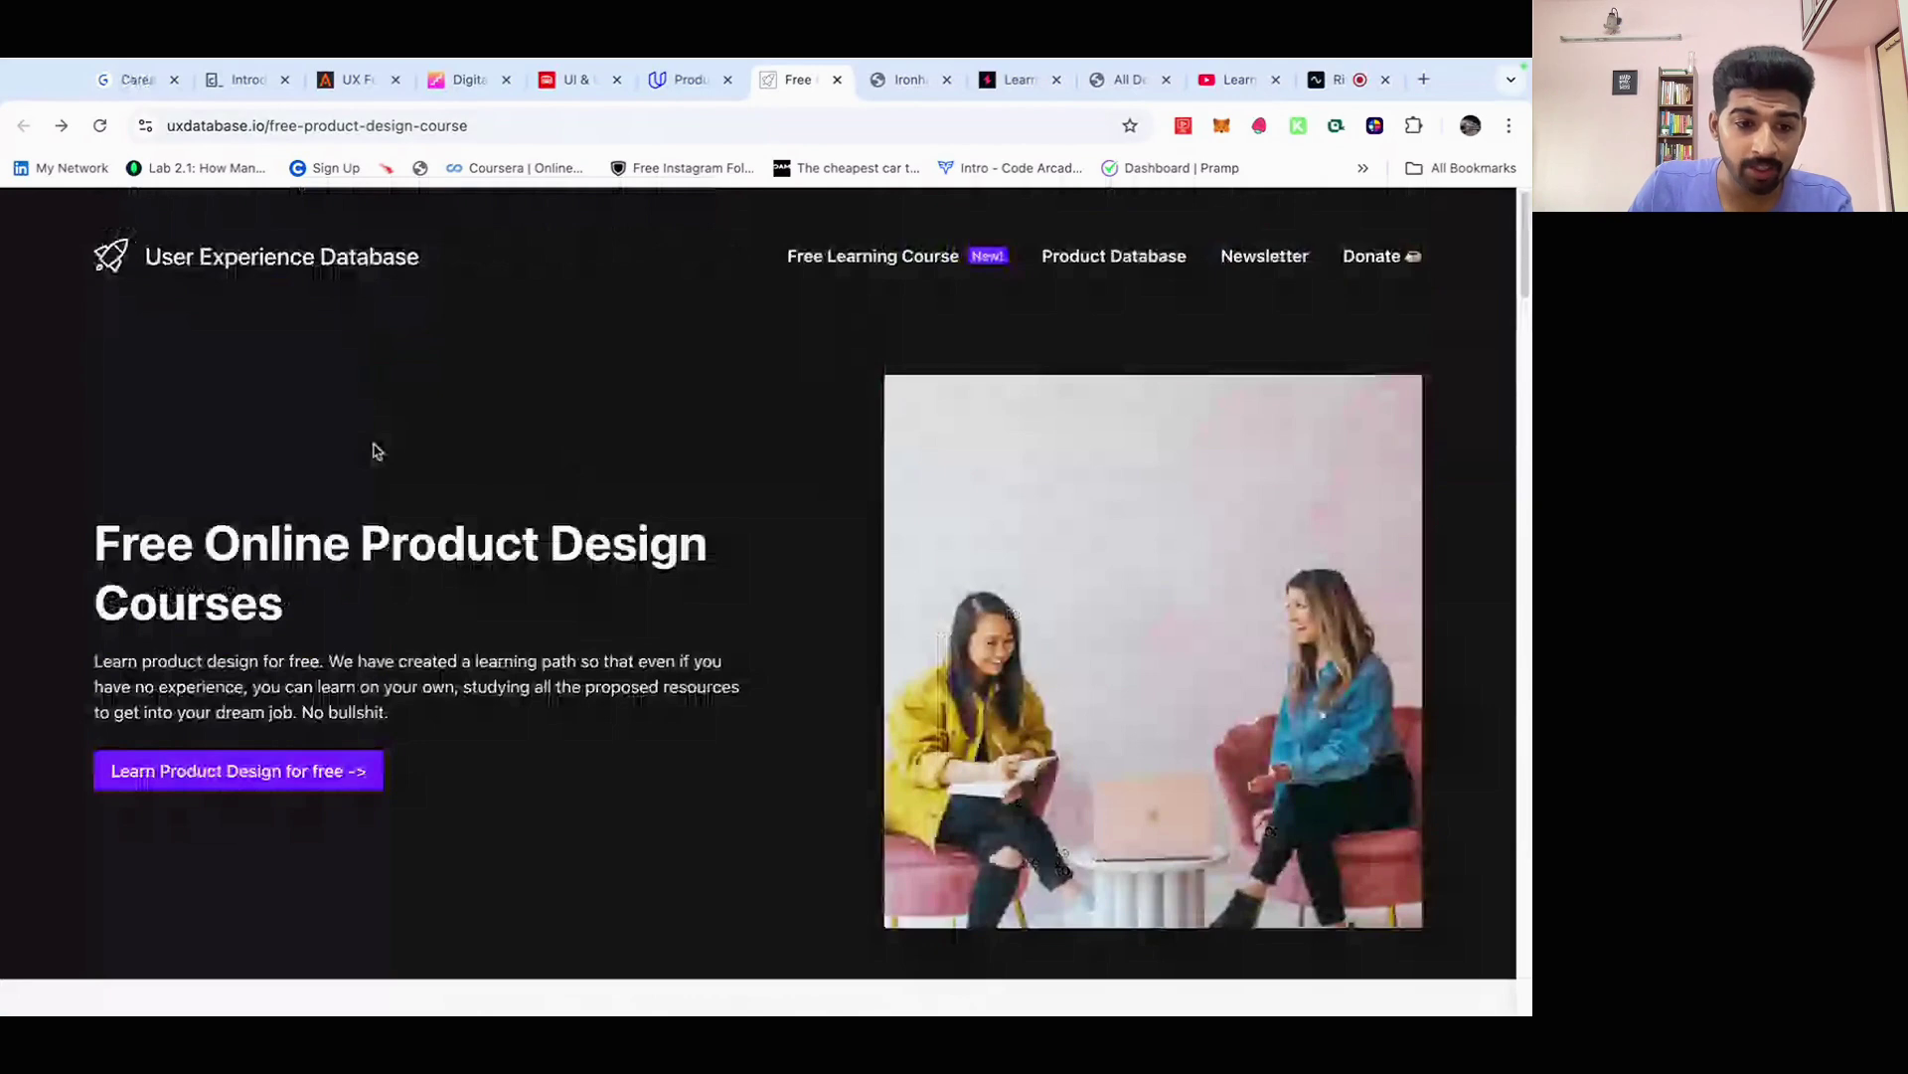
click(359, 772)
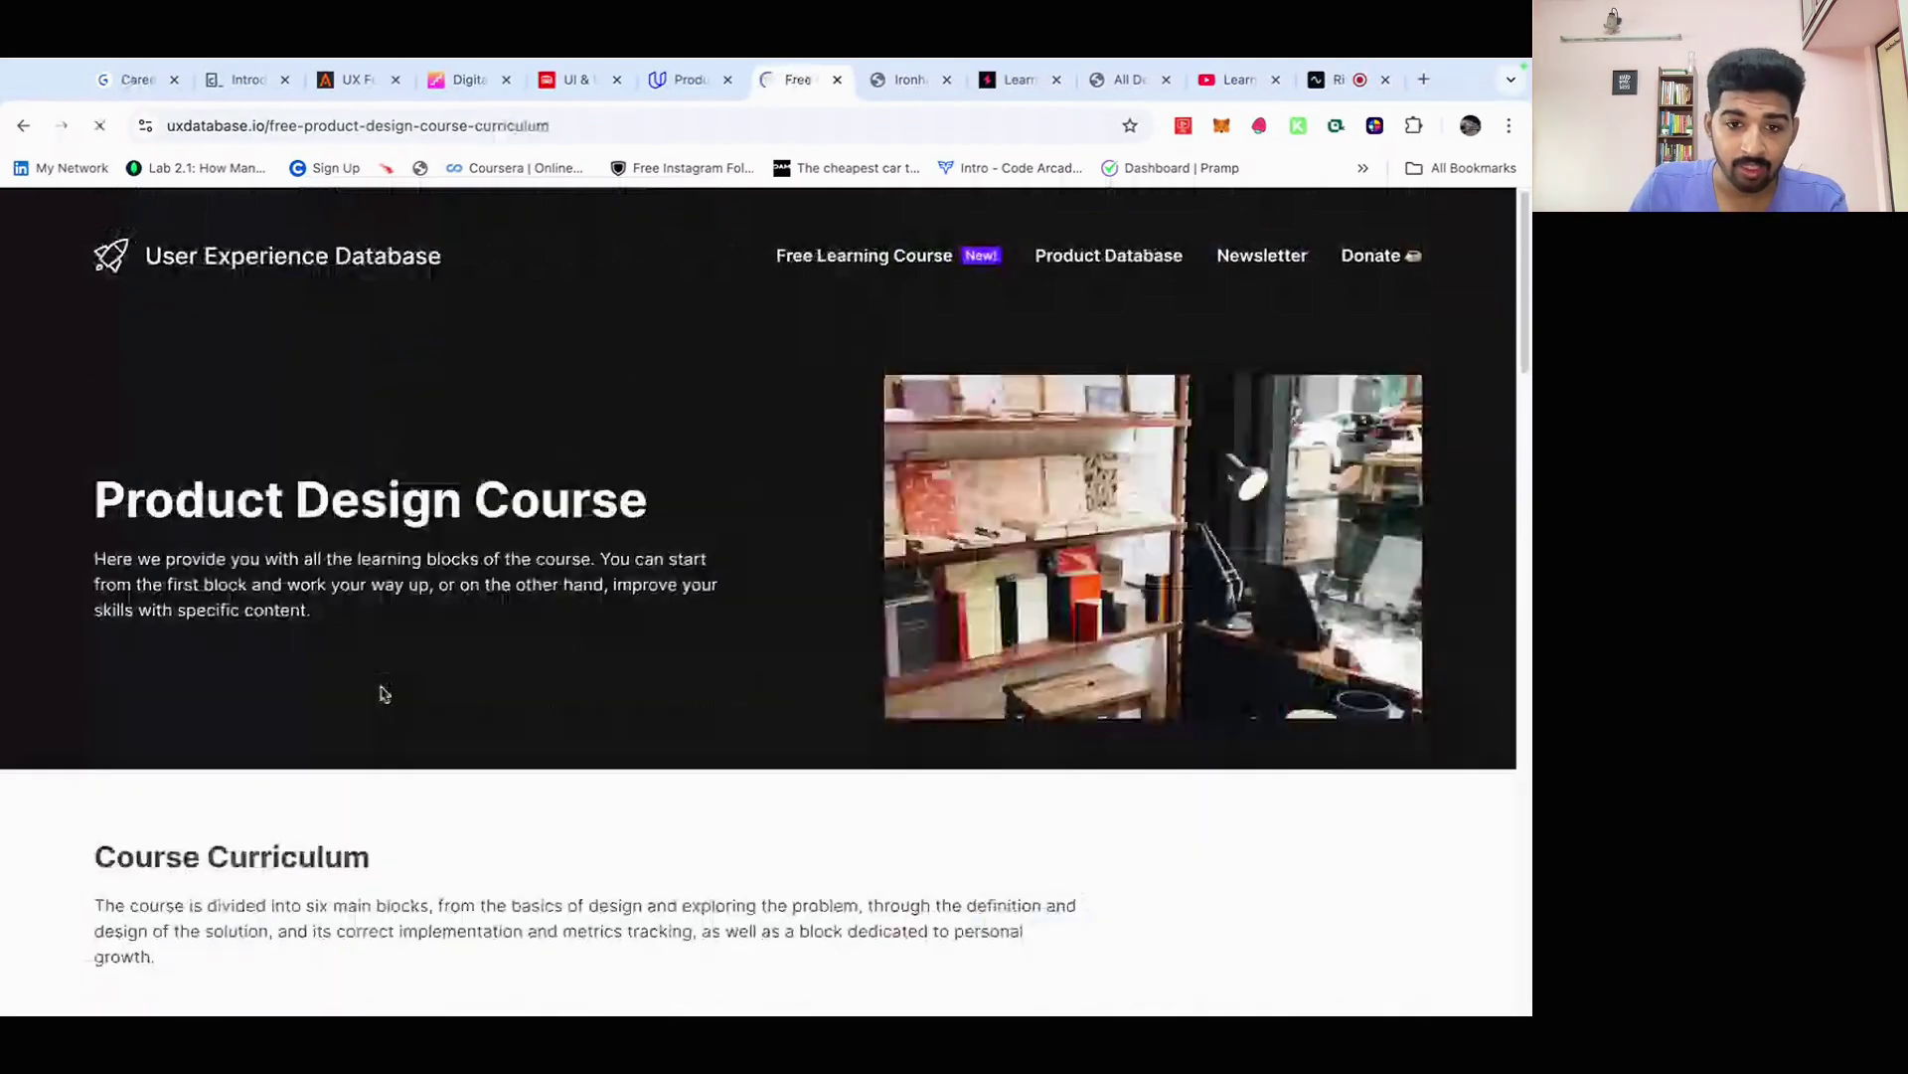
scroll(380, 693, down, 5)
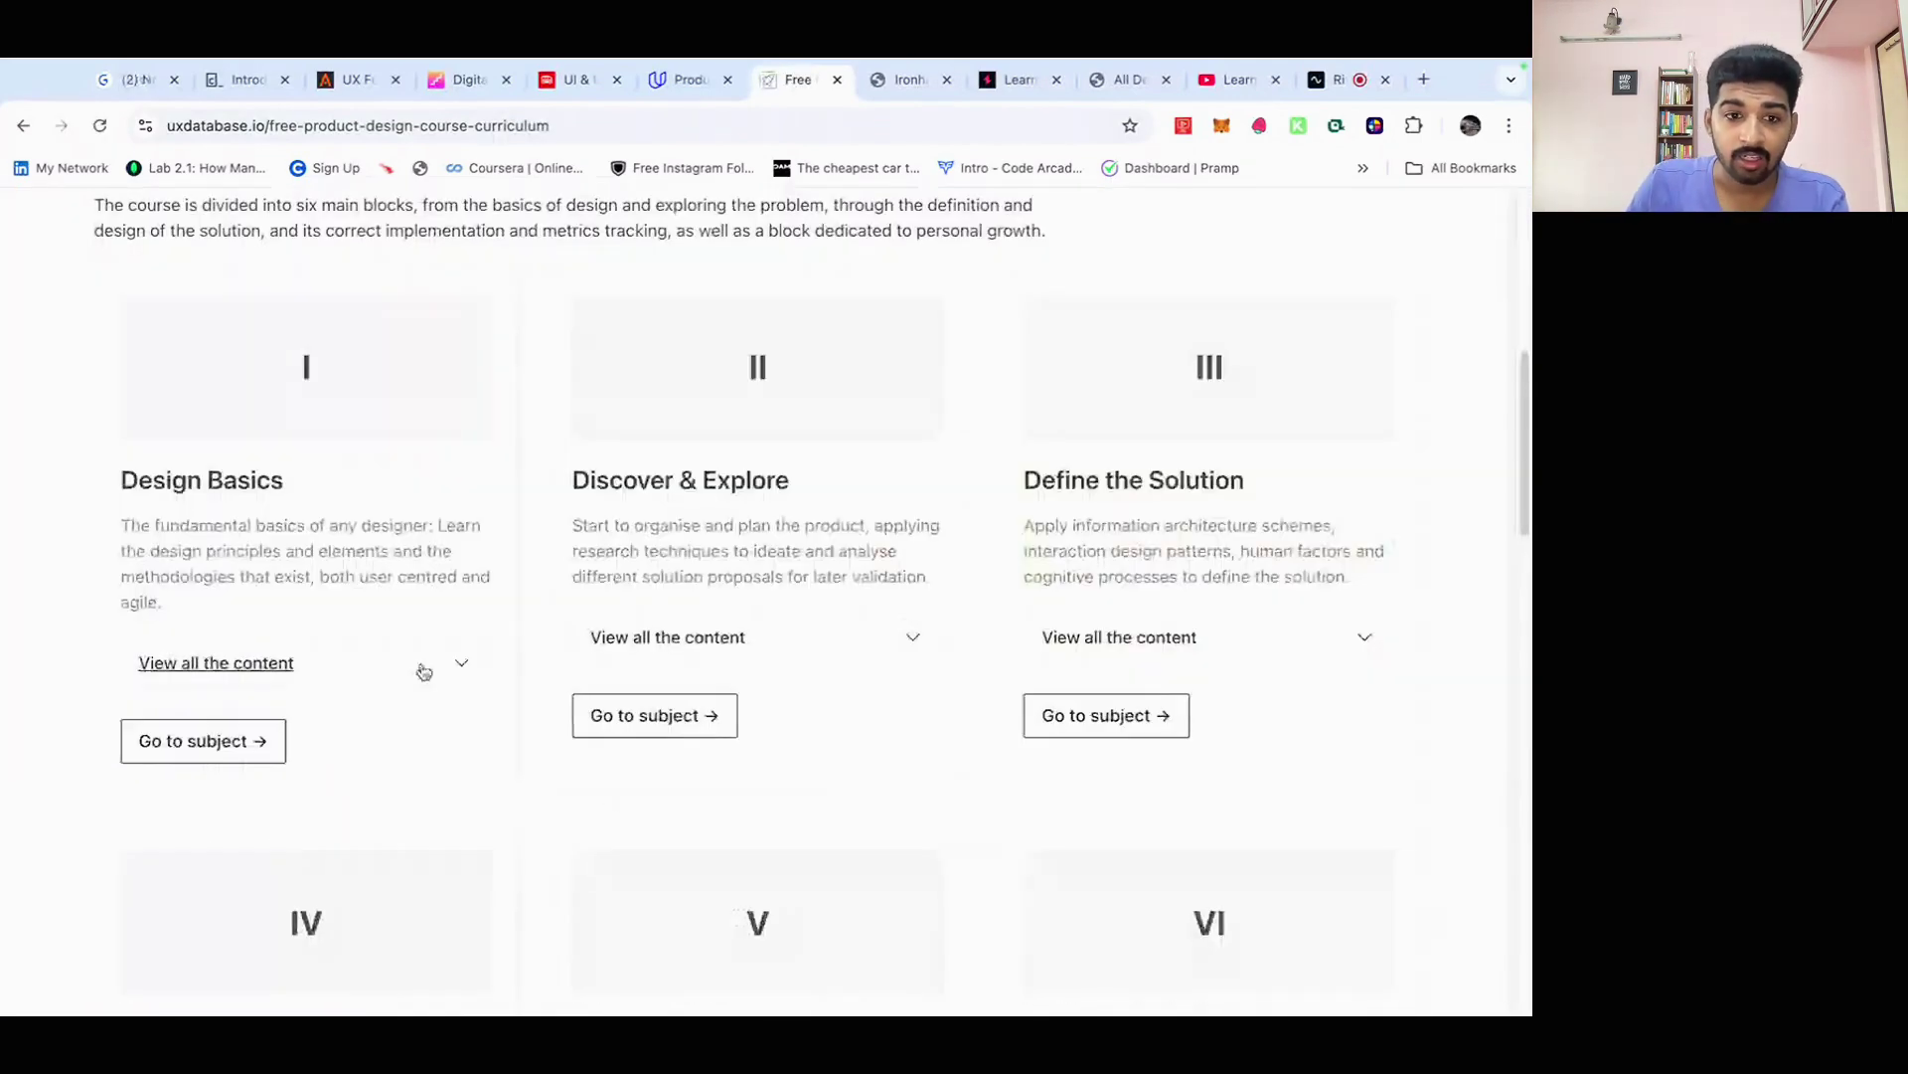
click(424, 671)
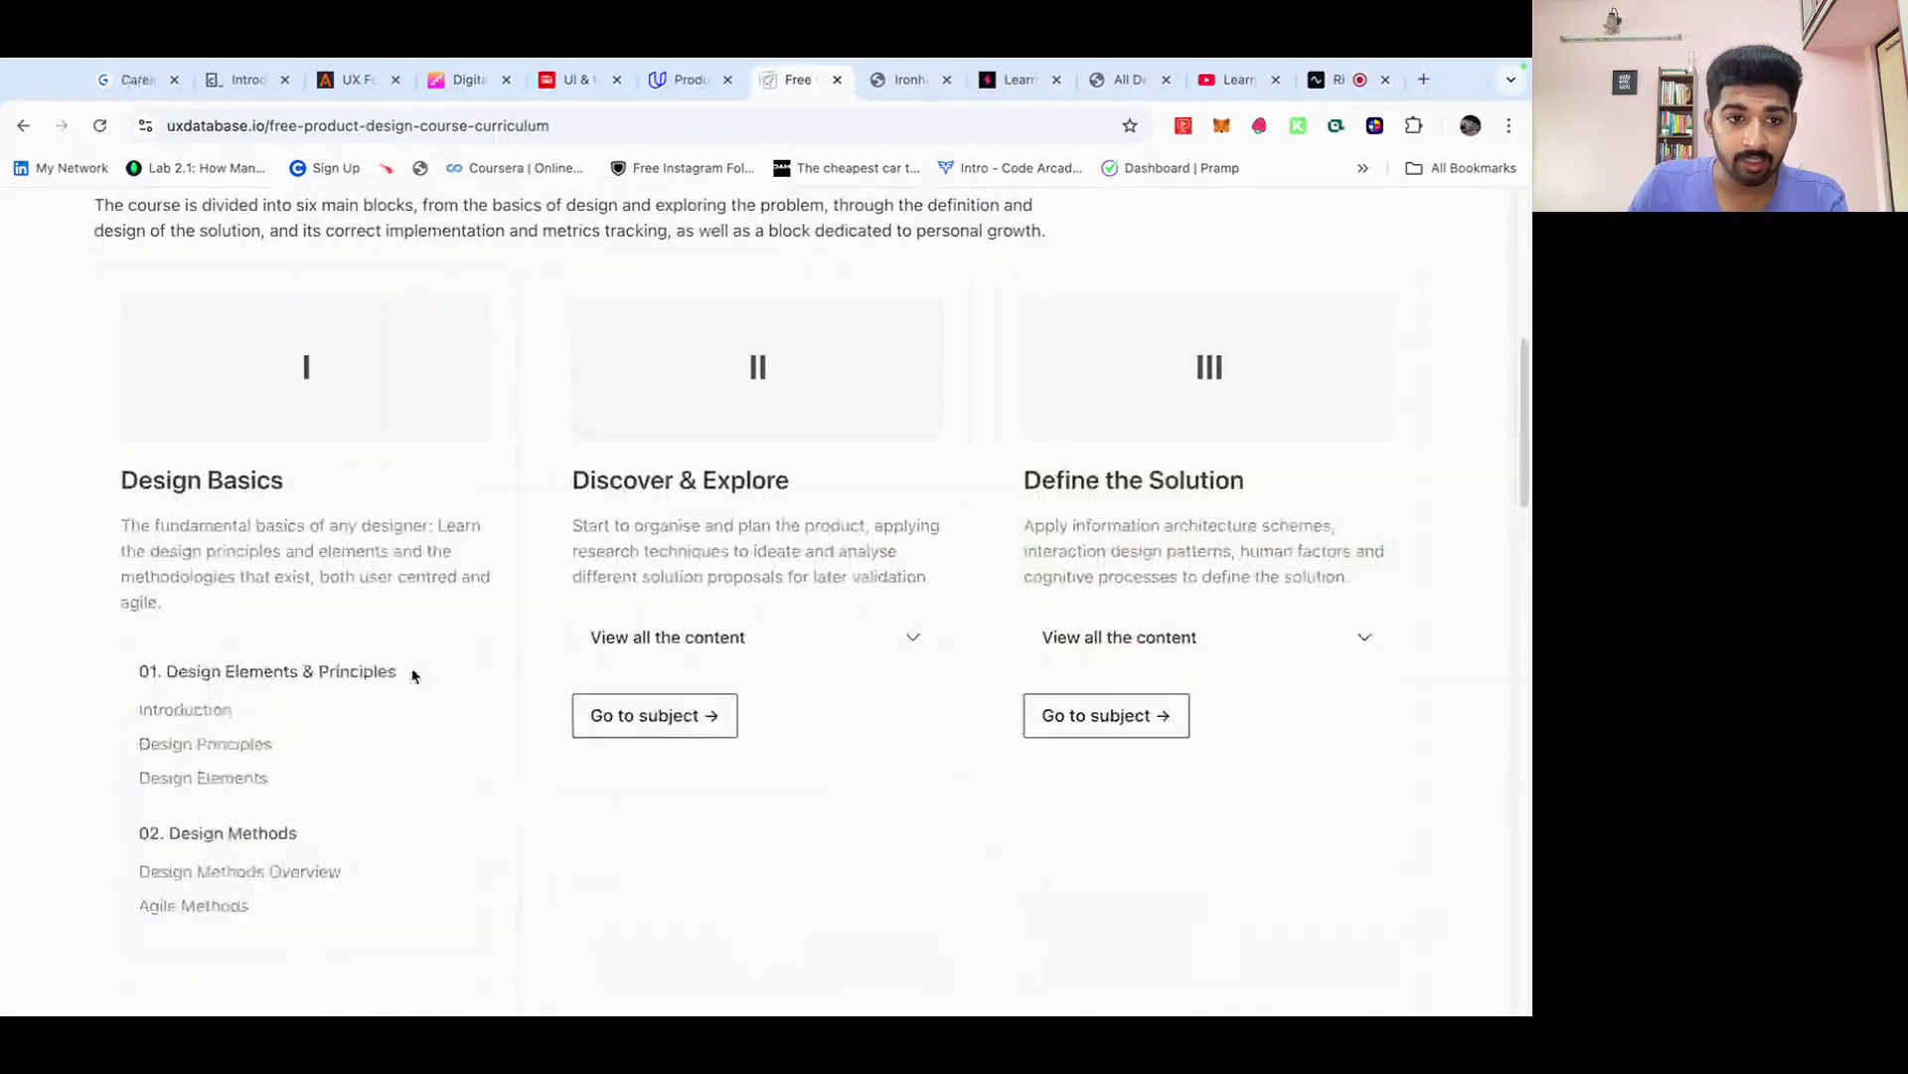
click(737, 652)
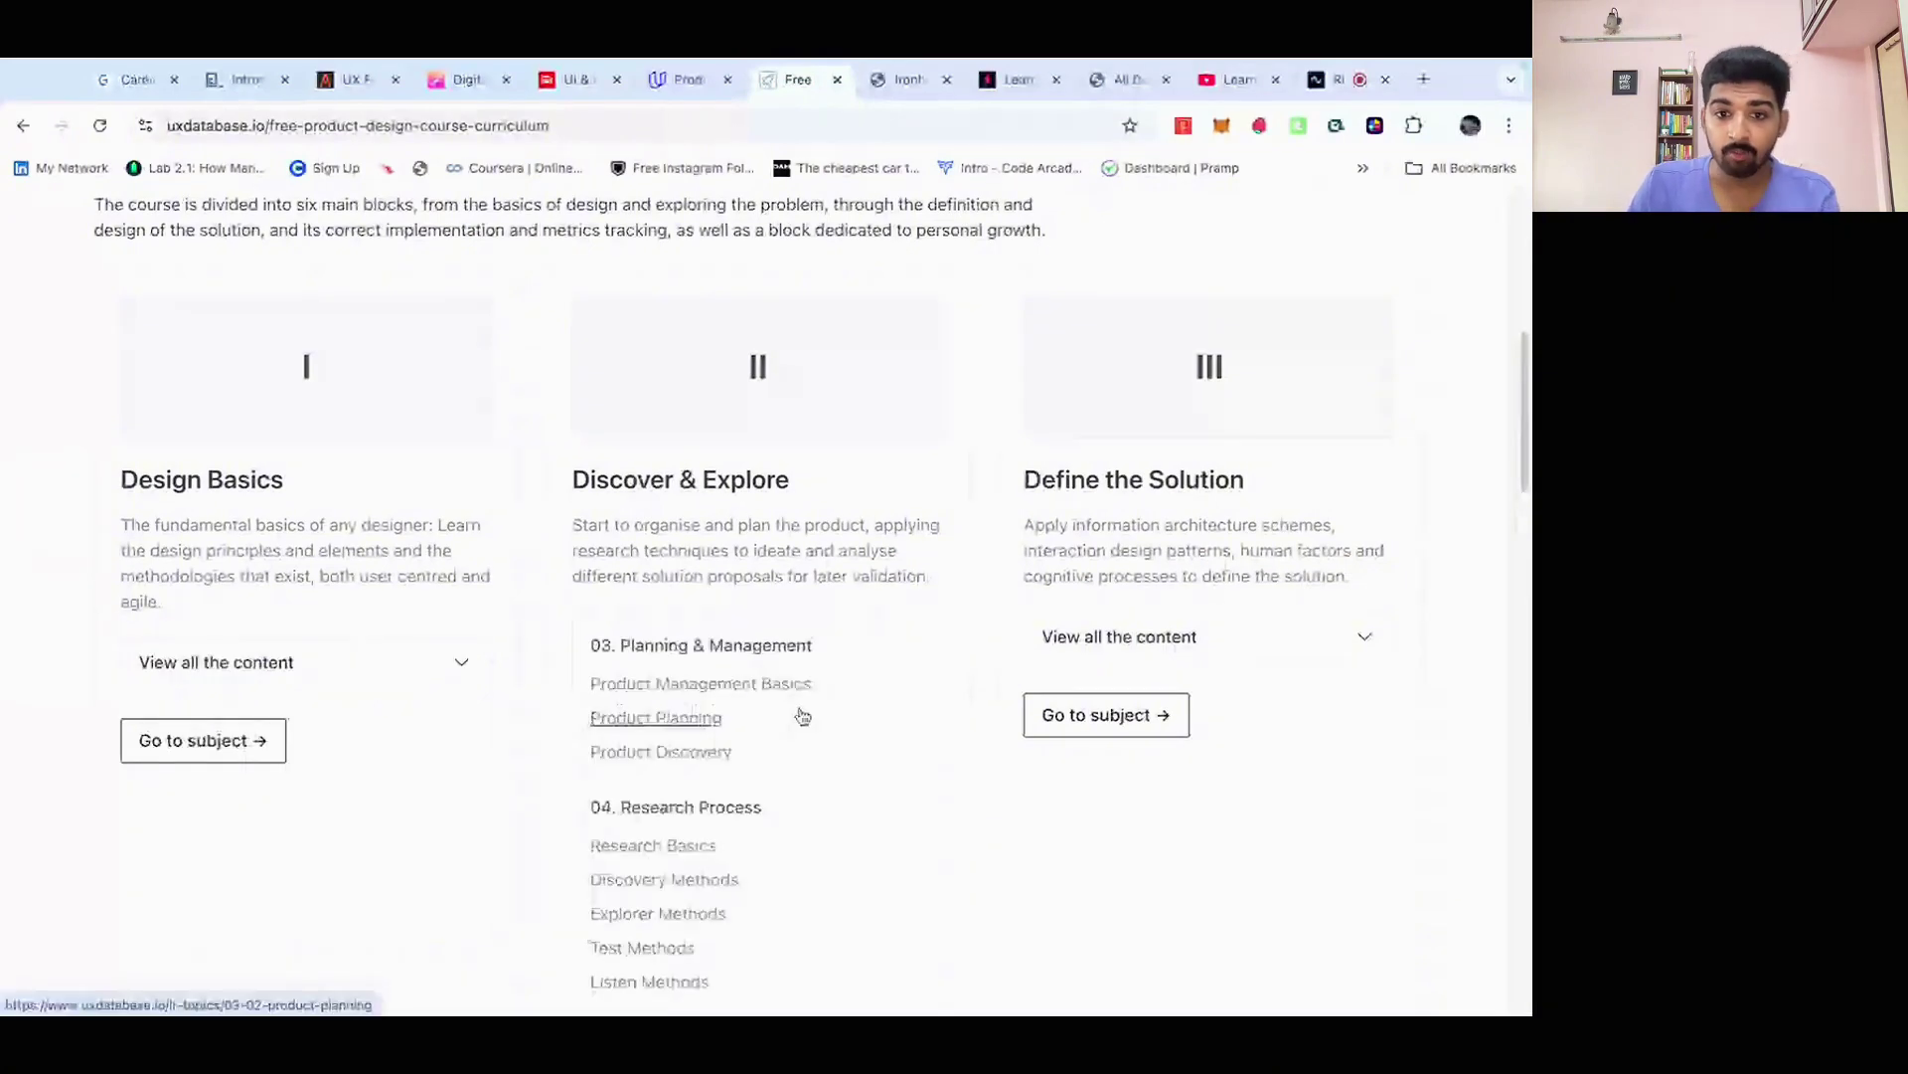
scroll(801, 718, down, 1)
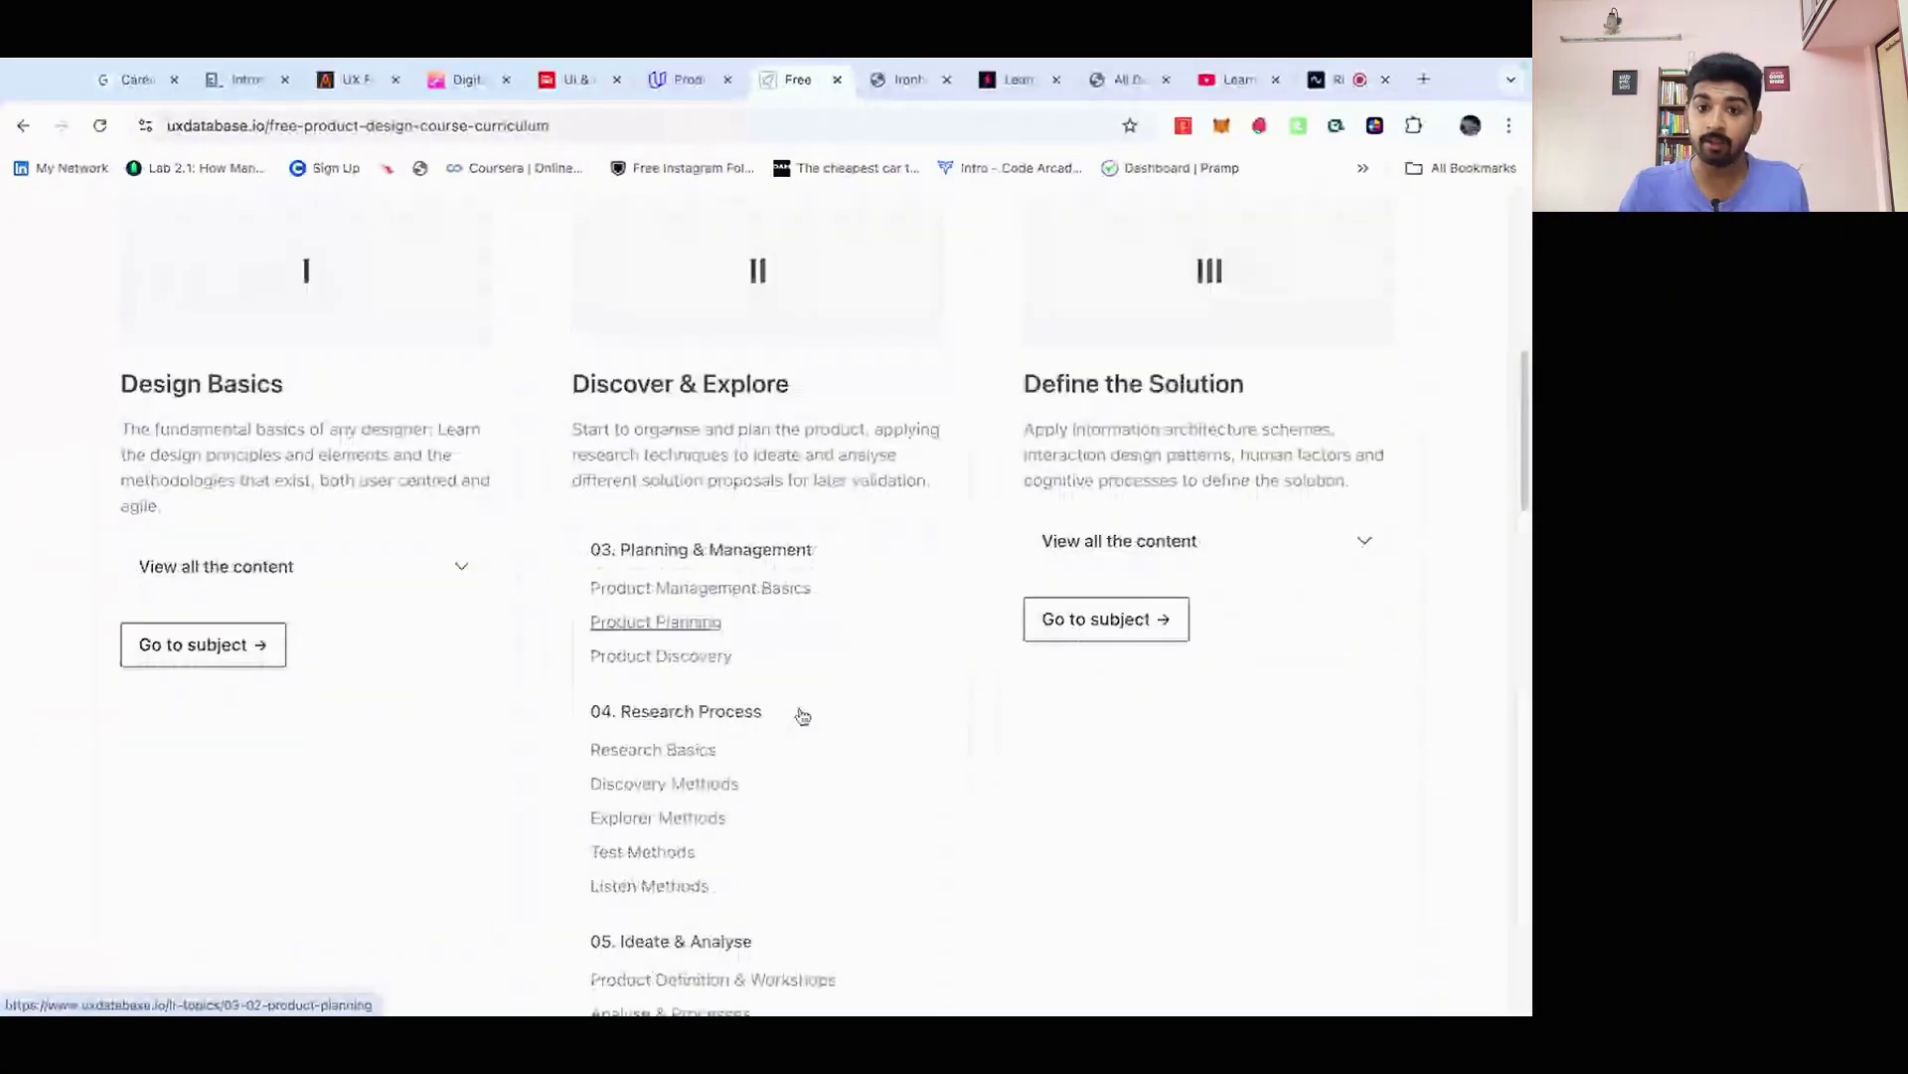
click(1241, 535)
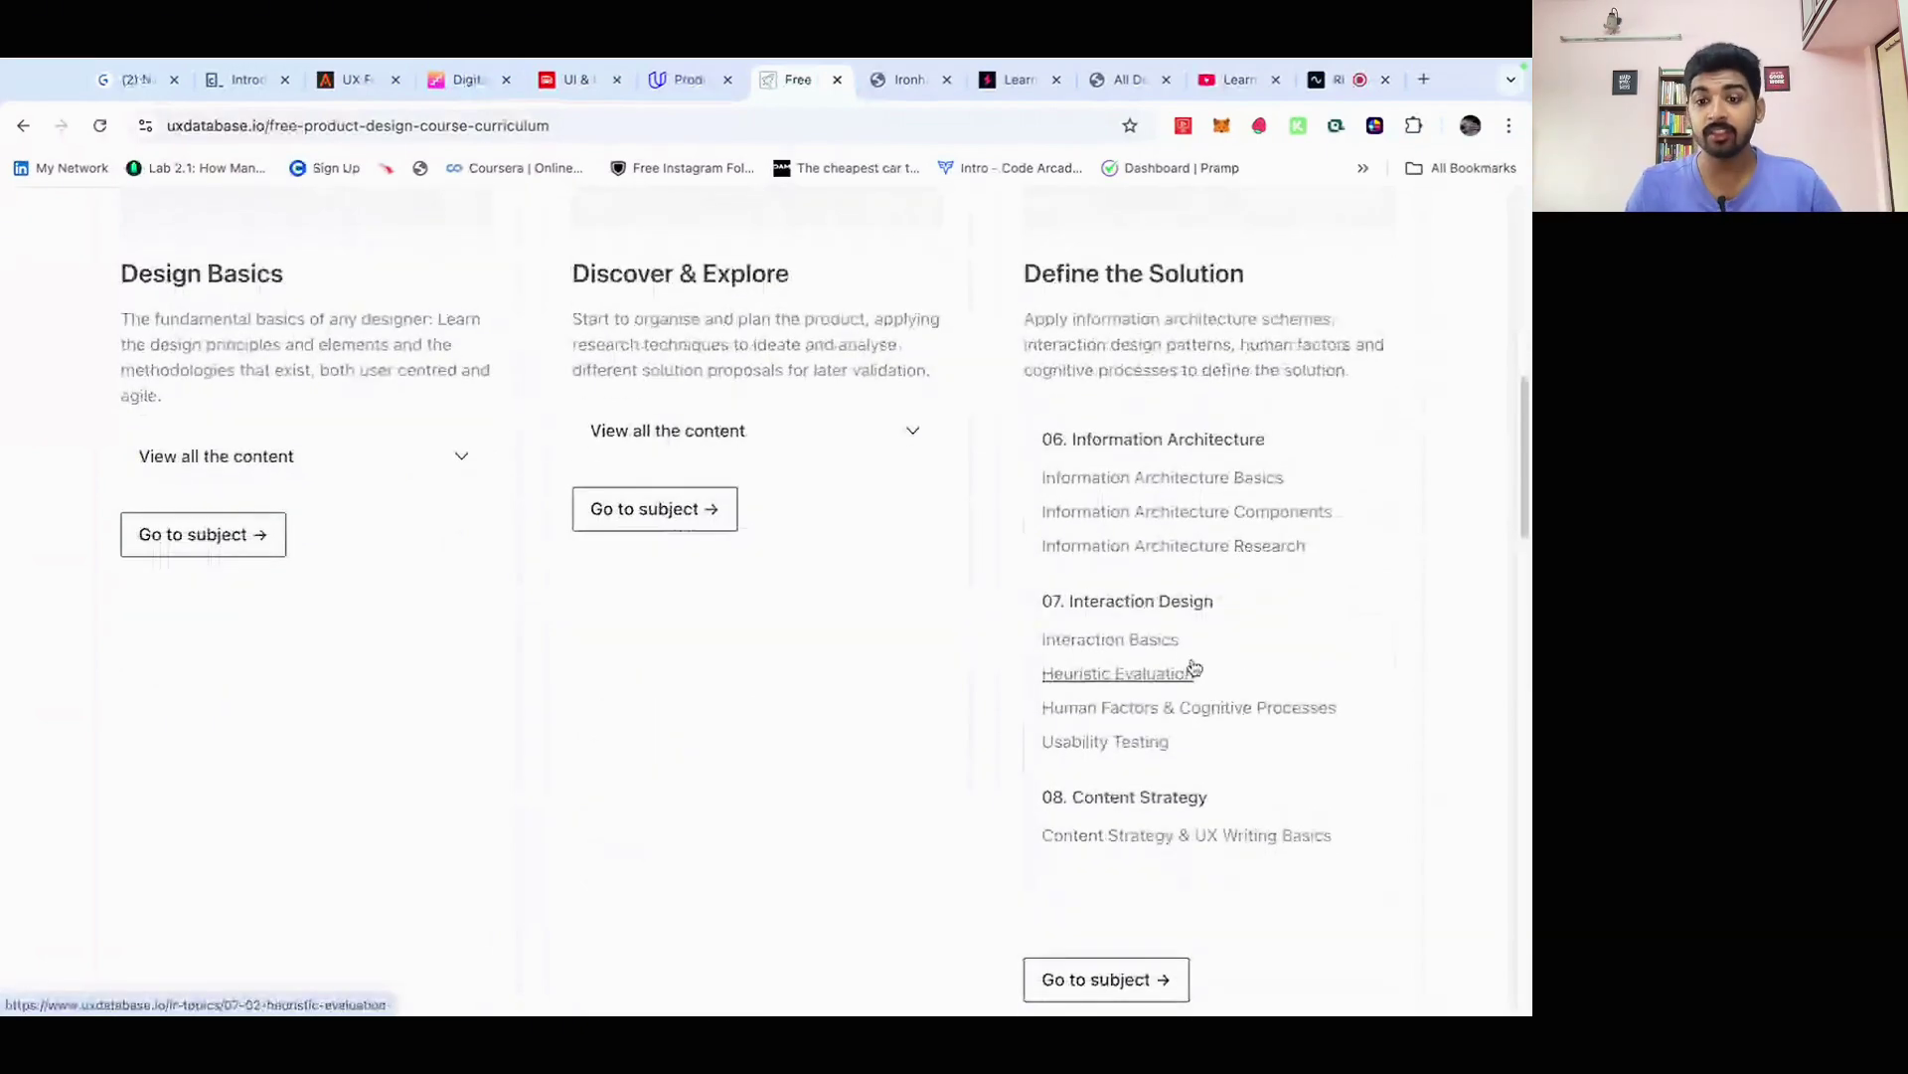
scroll(1082, 742, down, 3)
scroll(1082, 743, down, 1)
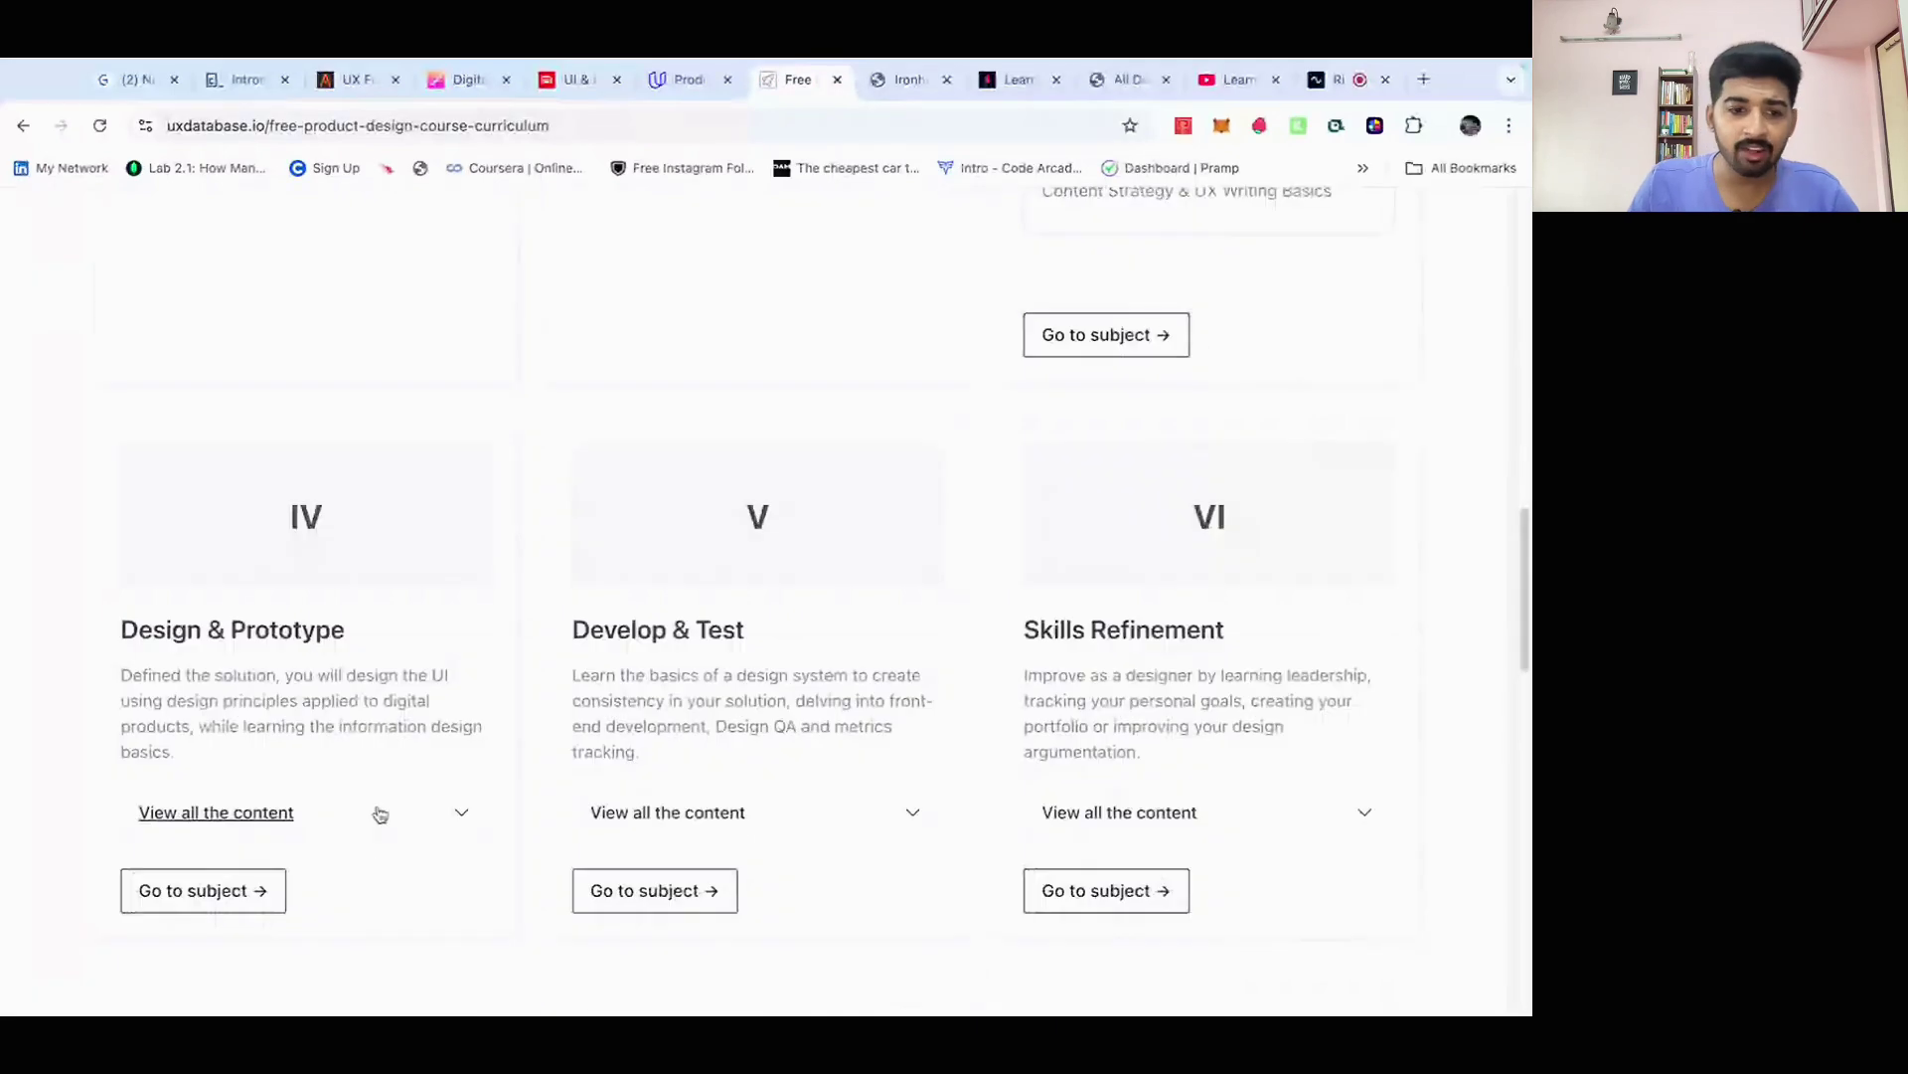
Show the topics under Design & Prototype, Develop & Test and Skills Refinement
click(378, 813)
scroll(584, 678, down, 3)
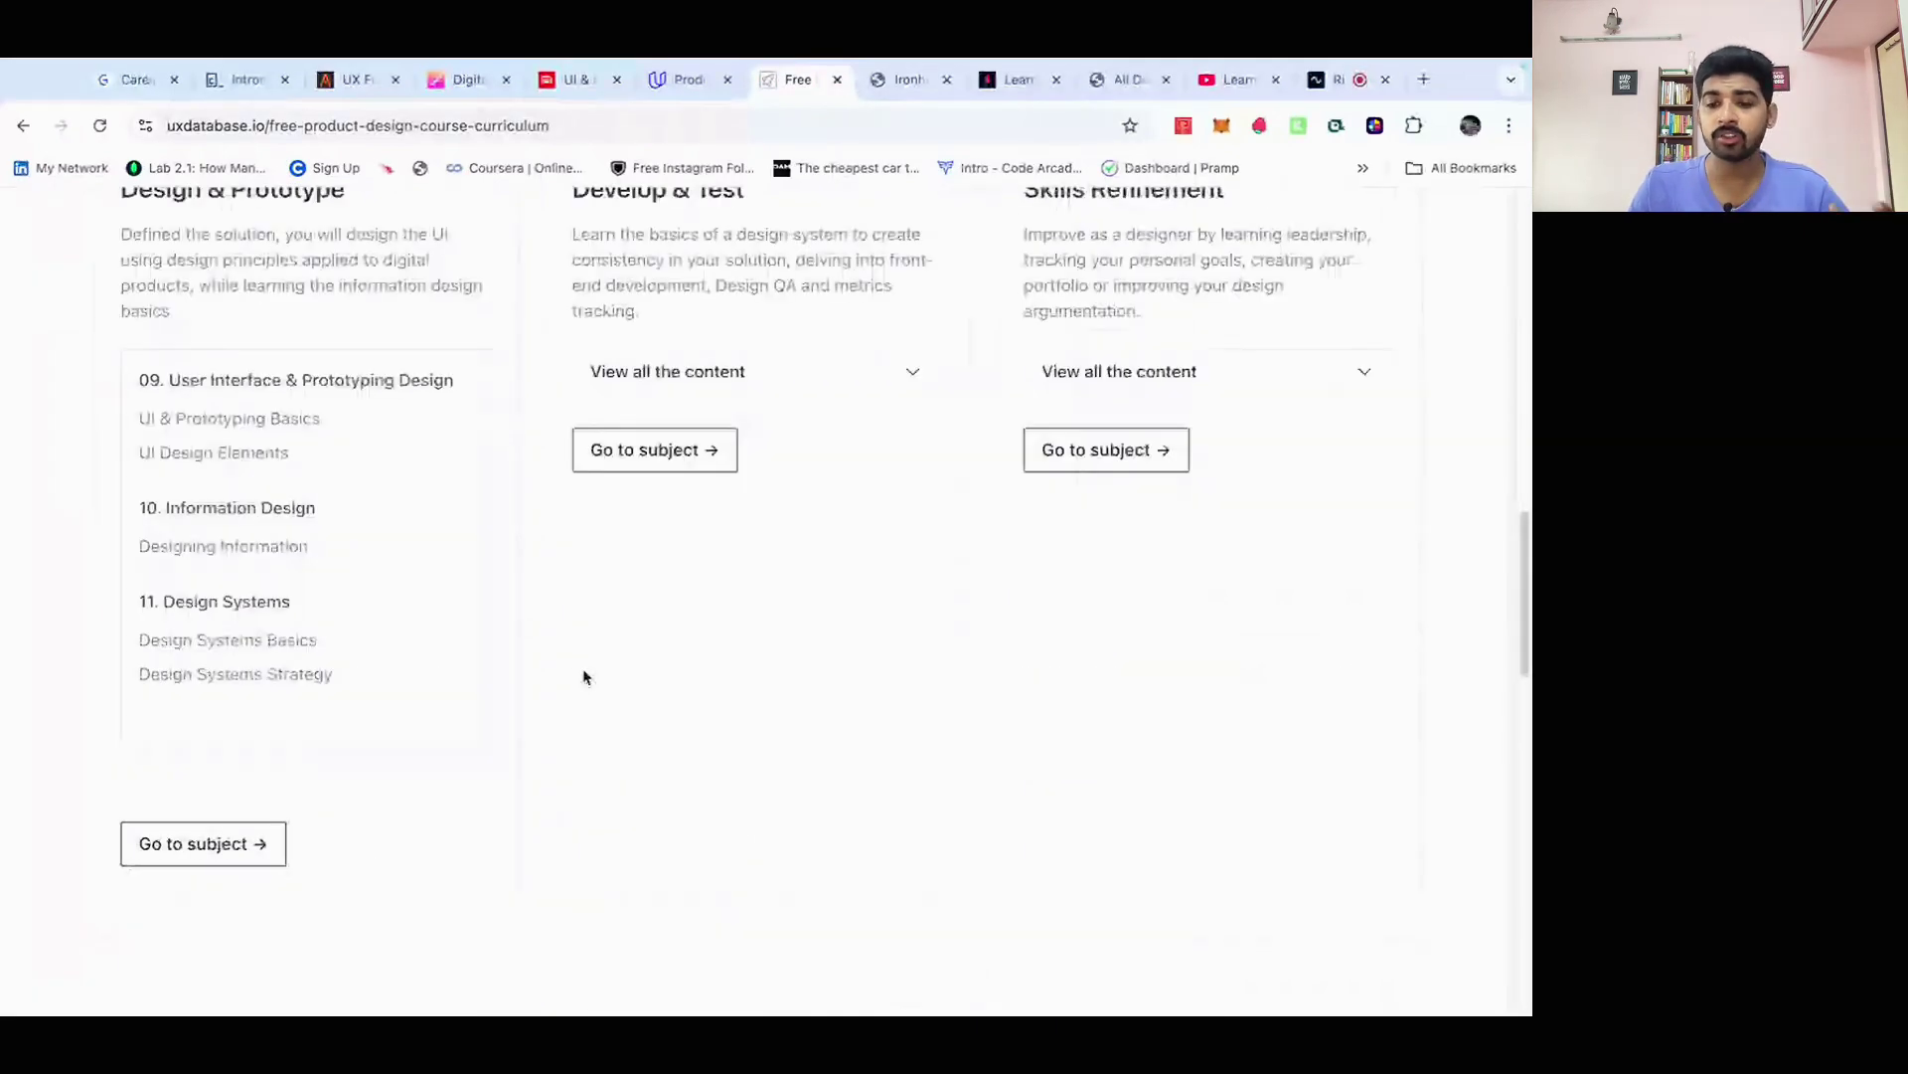
scroll(584, 677, up, 3)
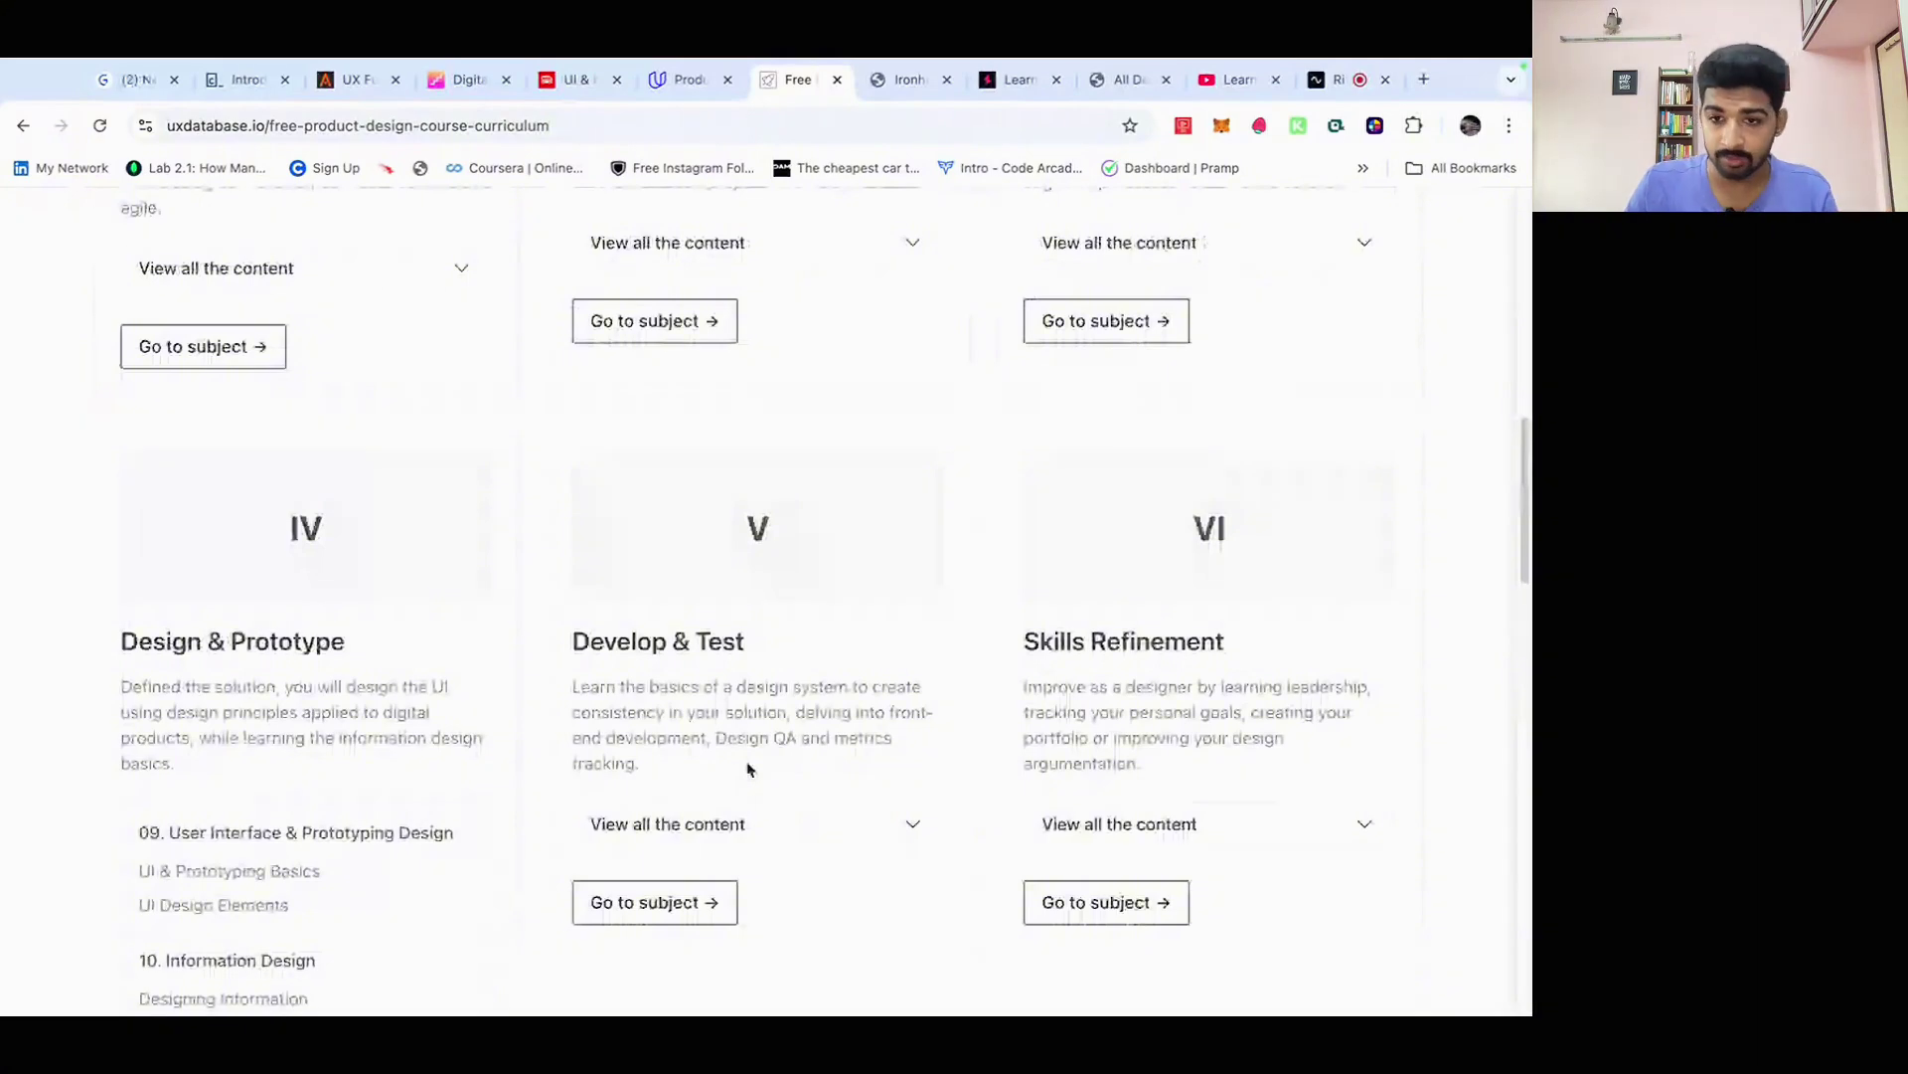
click(833, 836)
scroll(831, 835, down, 1)
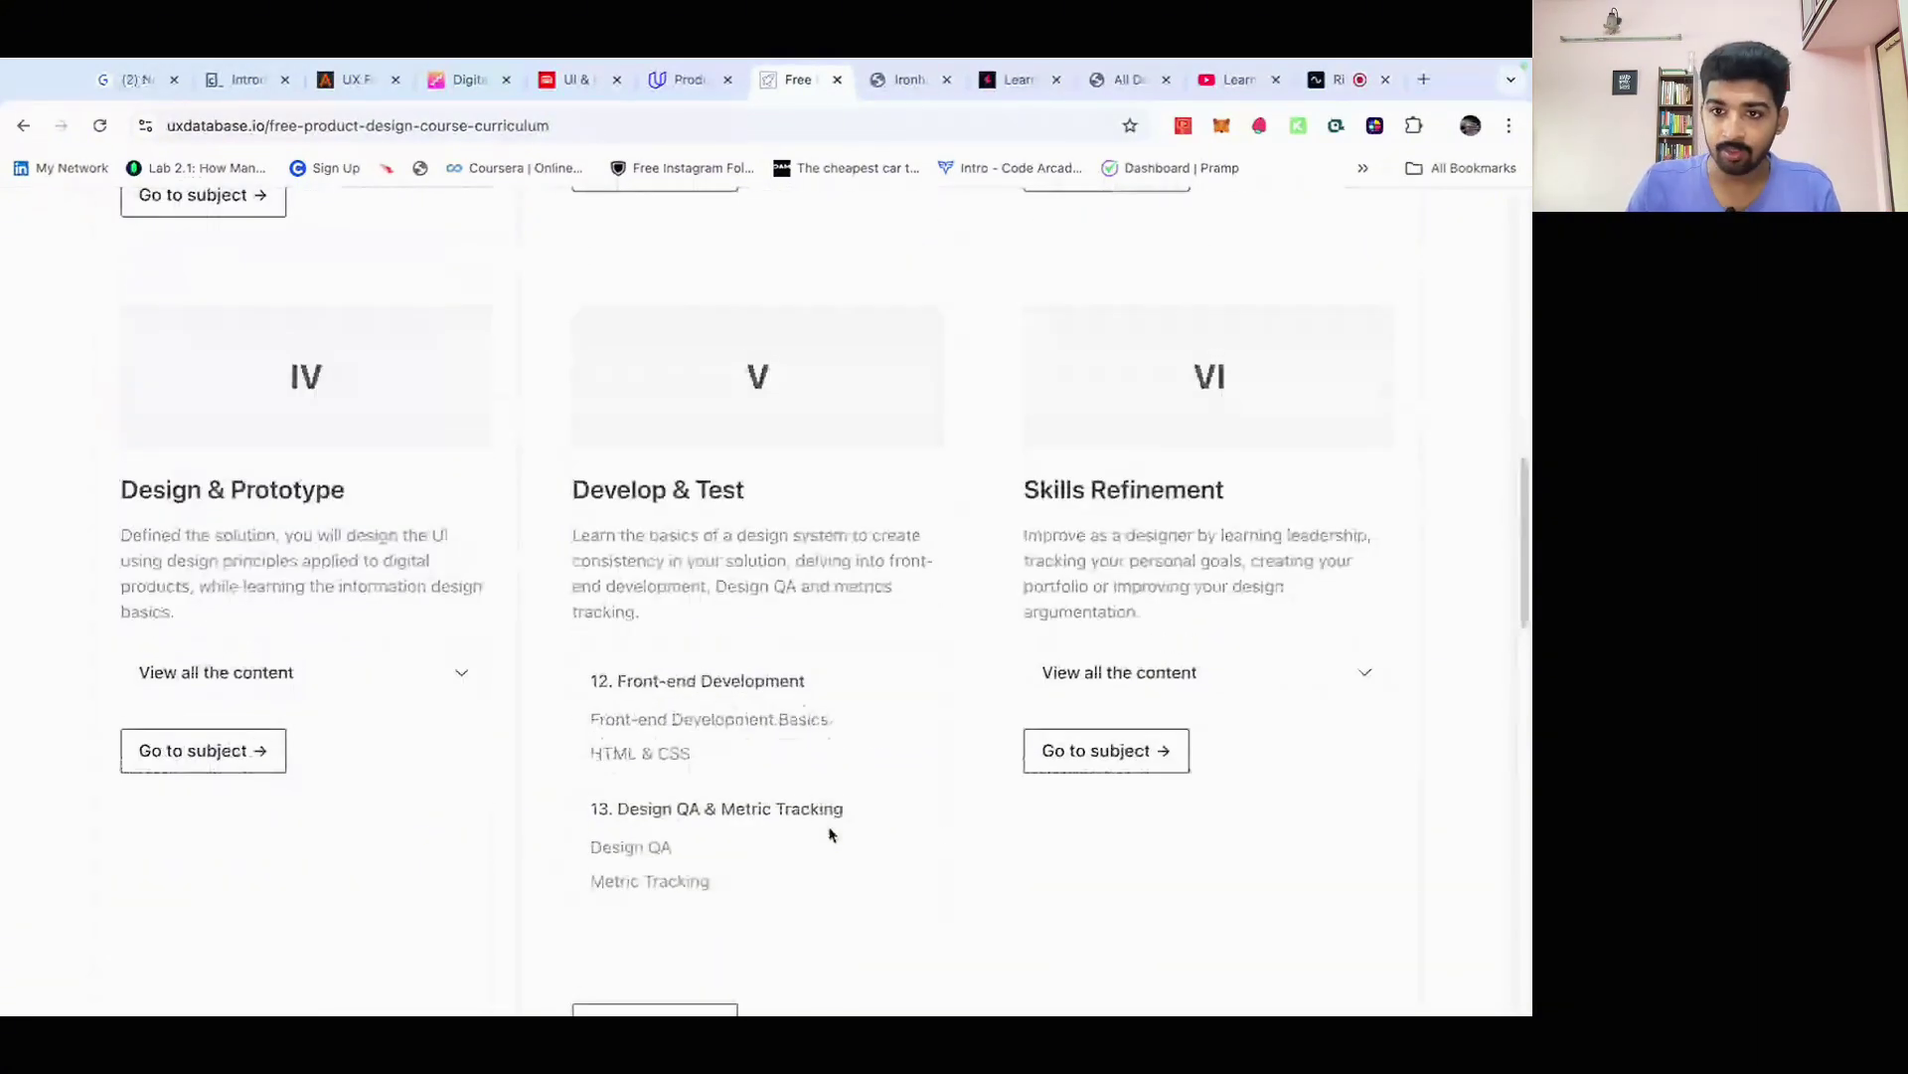
click(1134, 672)
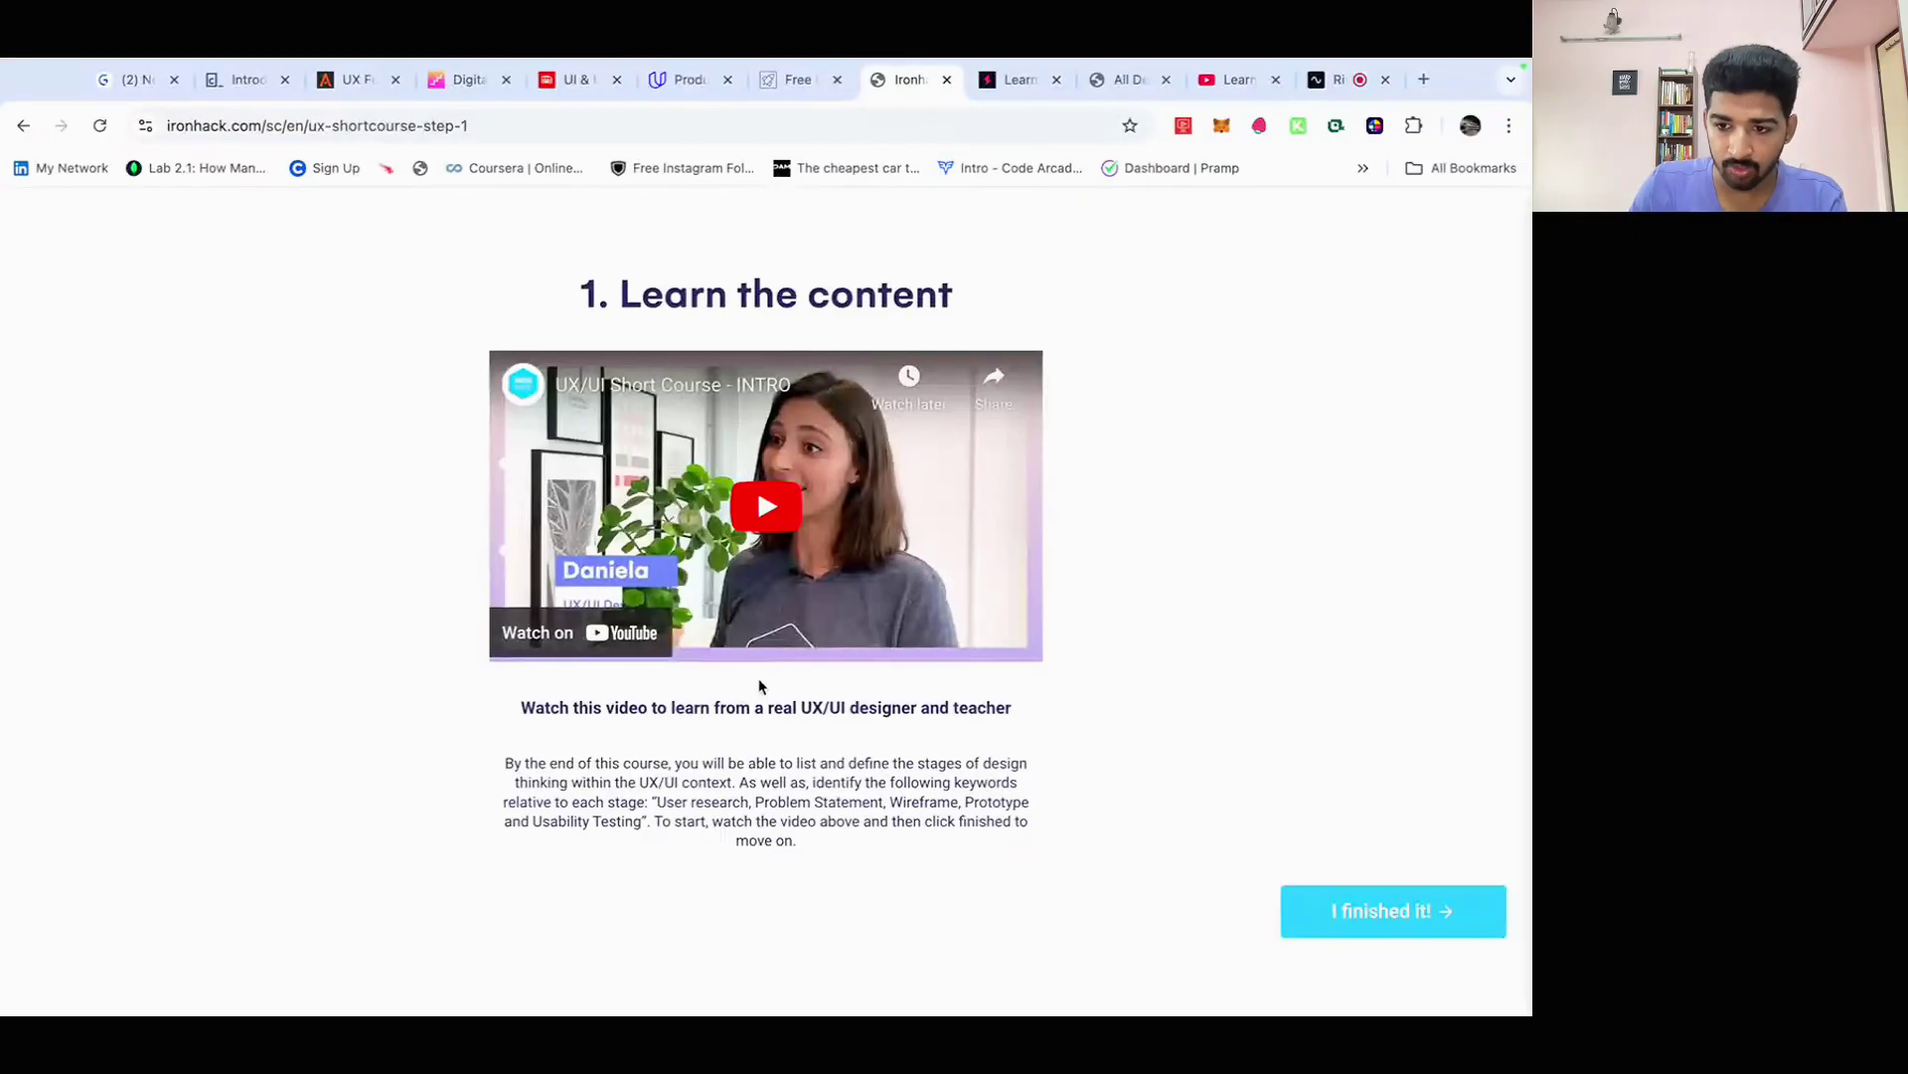
Finish Ironhack's intro video, choose more user research and 100 interviews, then switch to Shift Nudge
click(1371, 926)
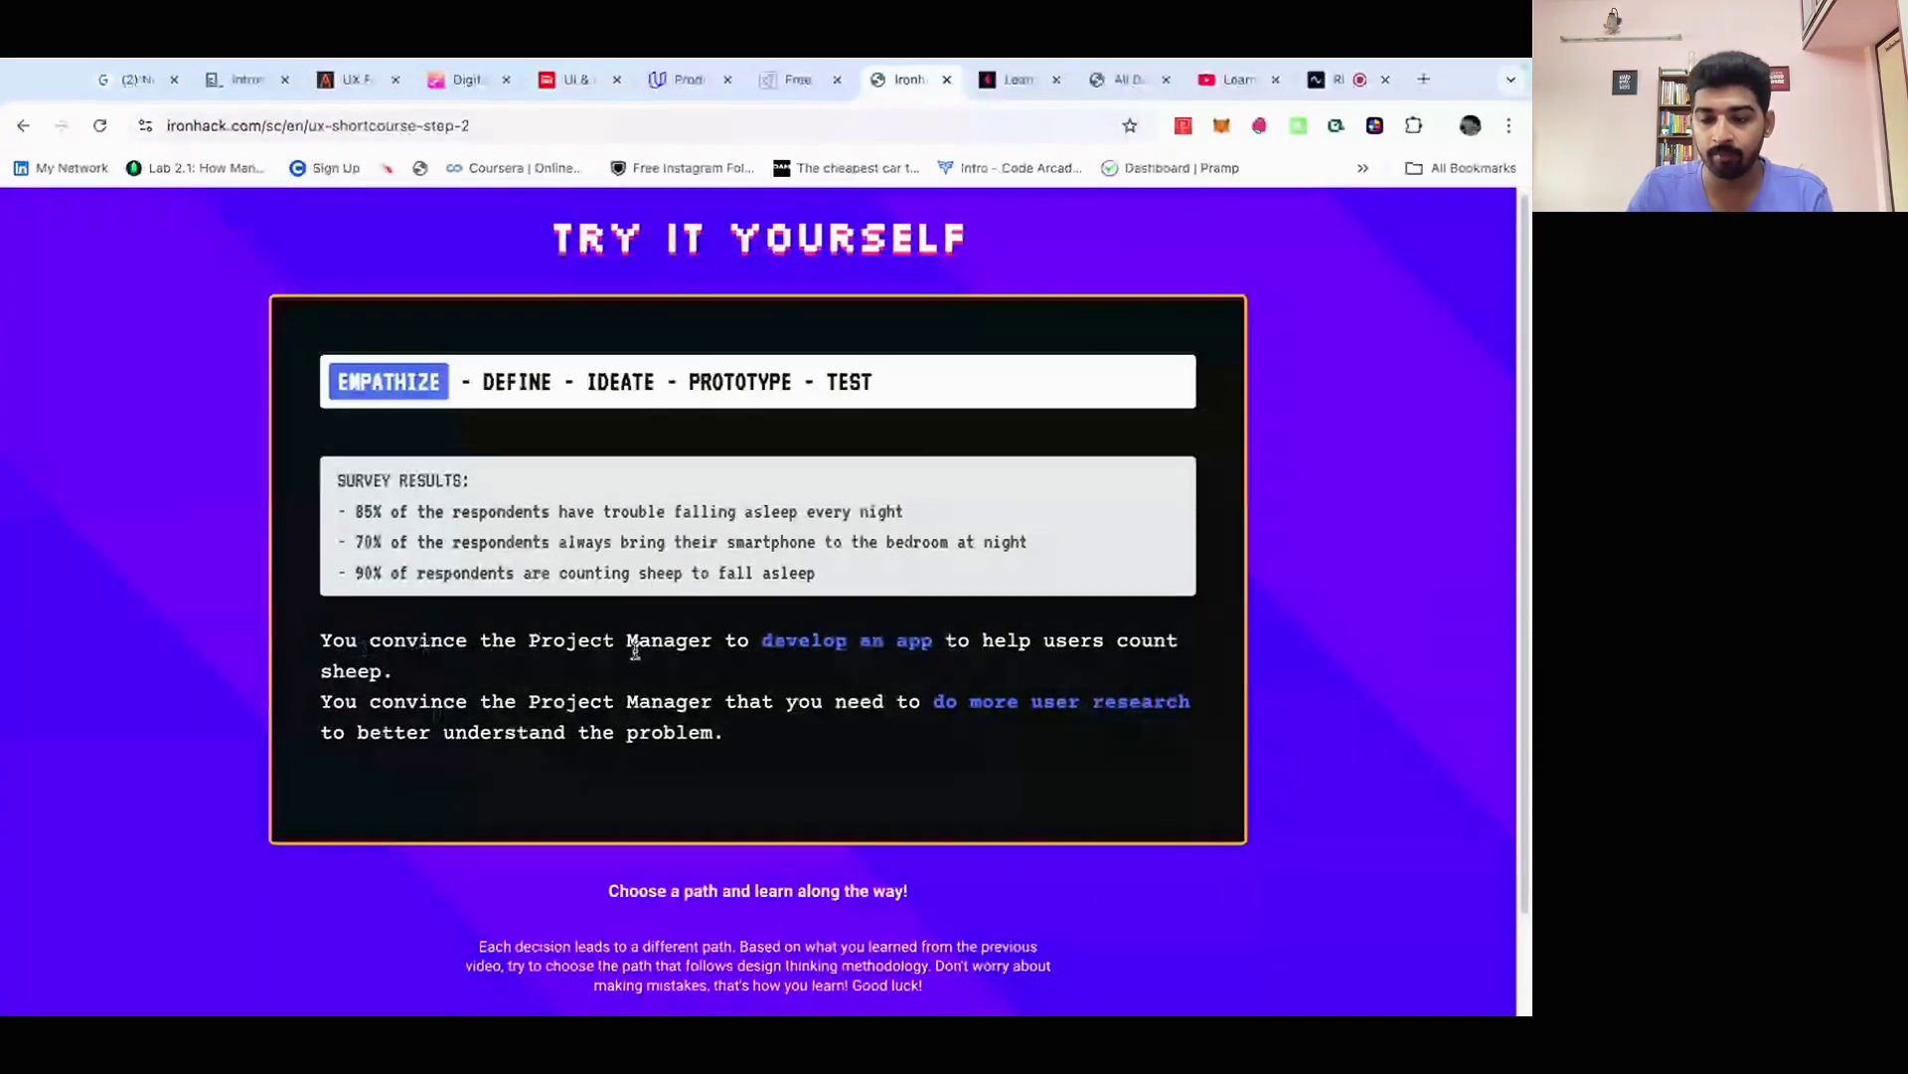
click(1007, 701)
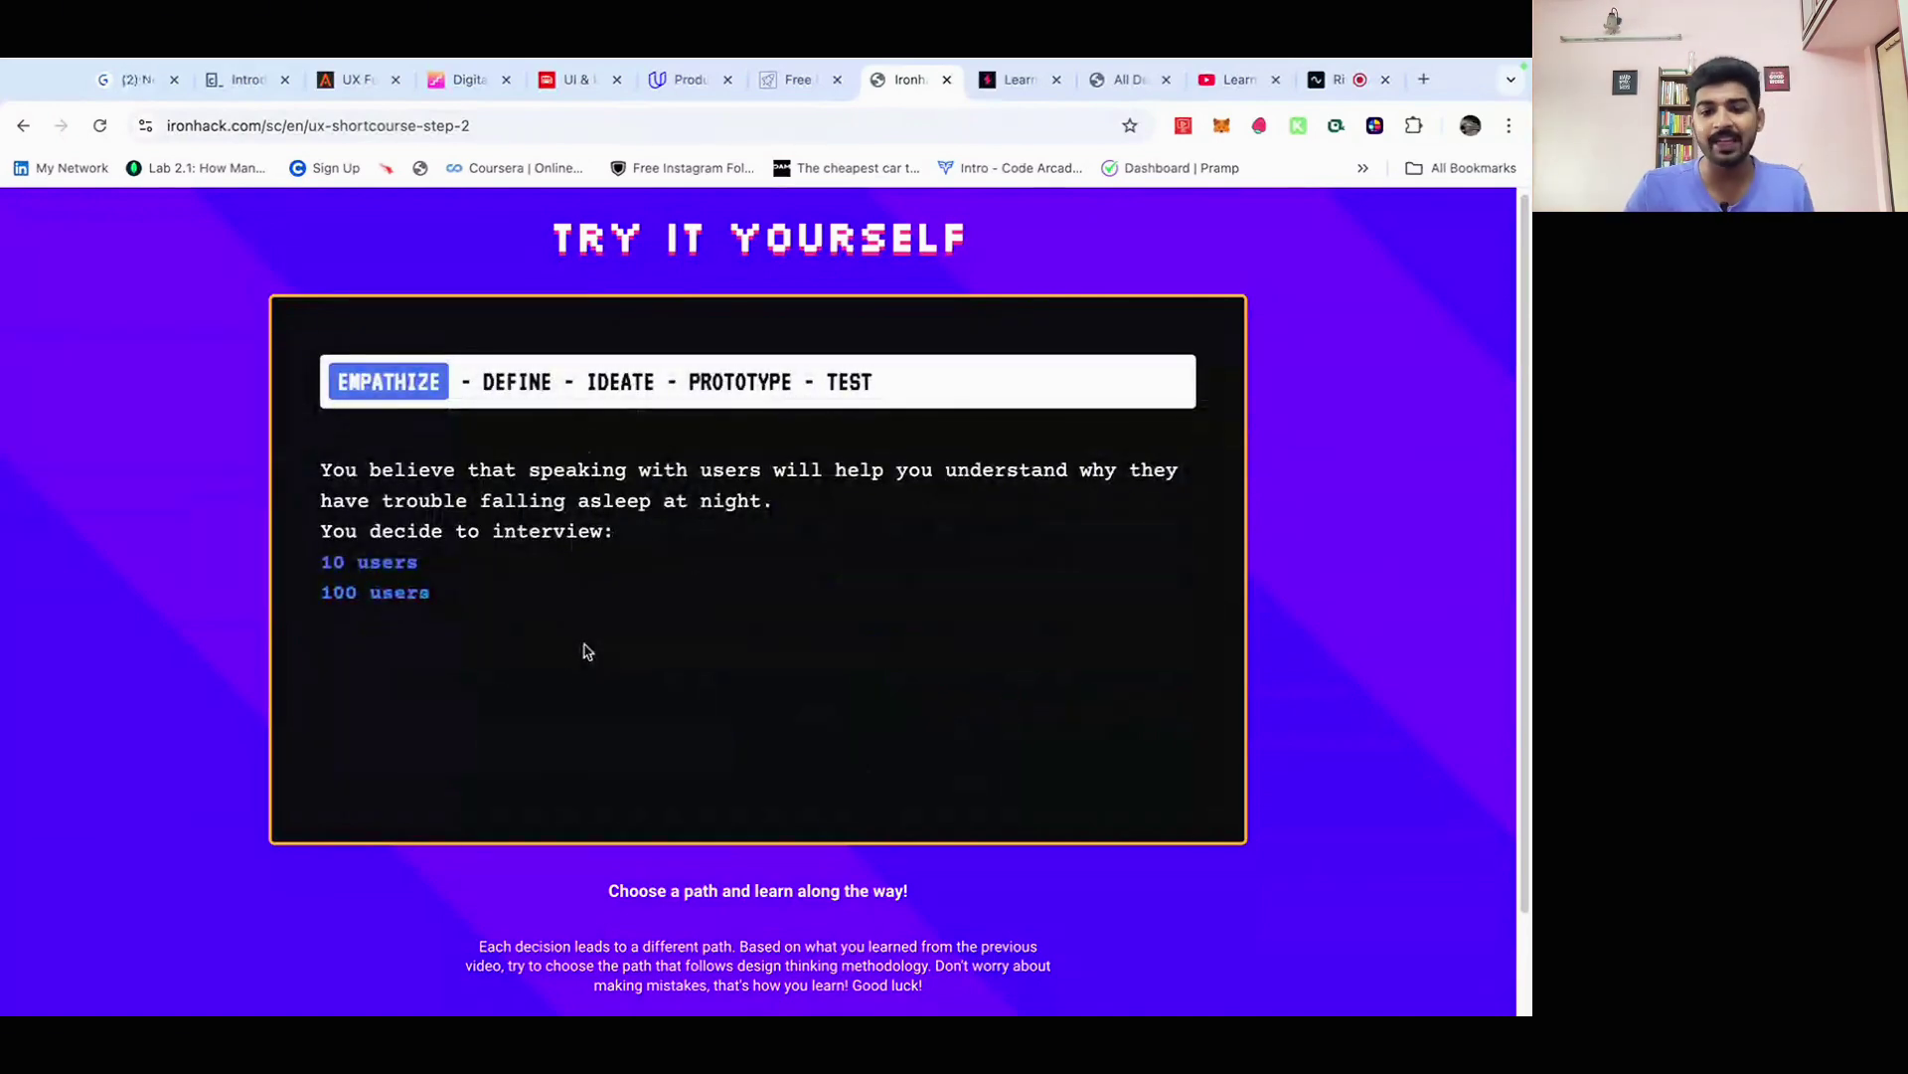
click(417, 595)
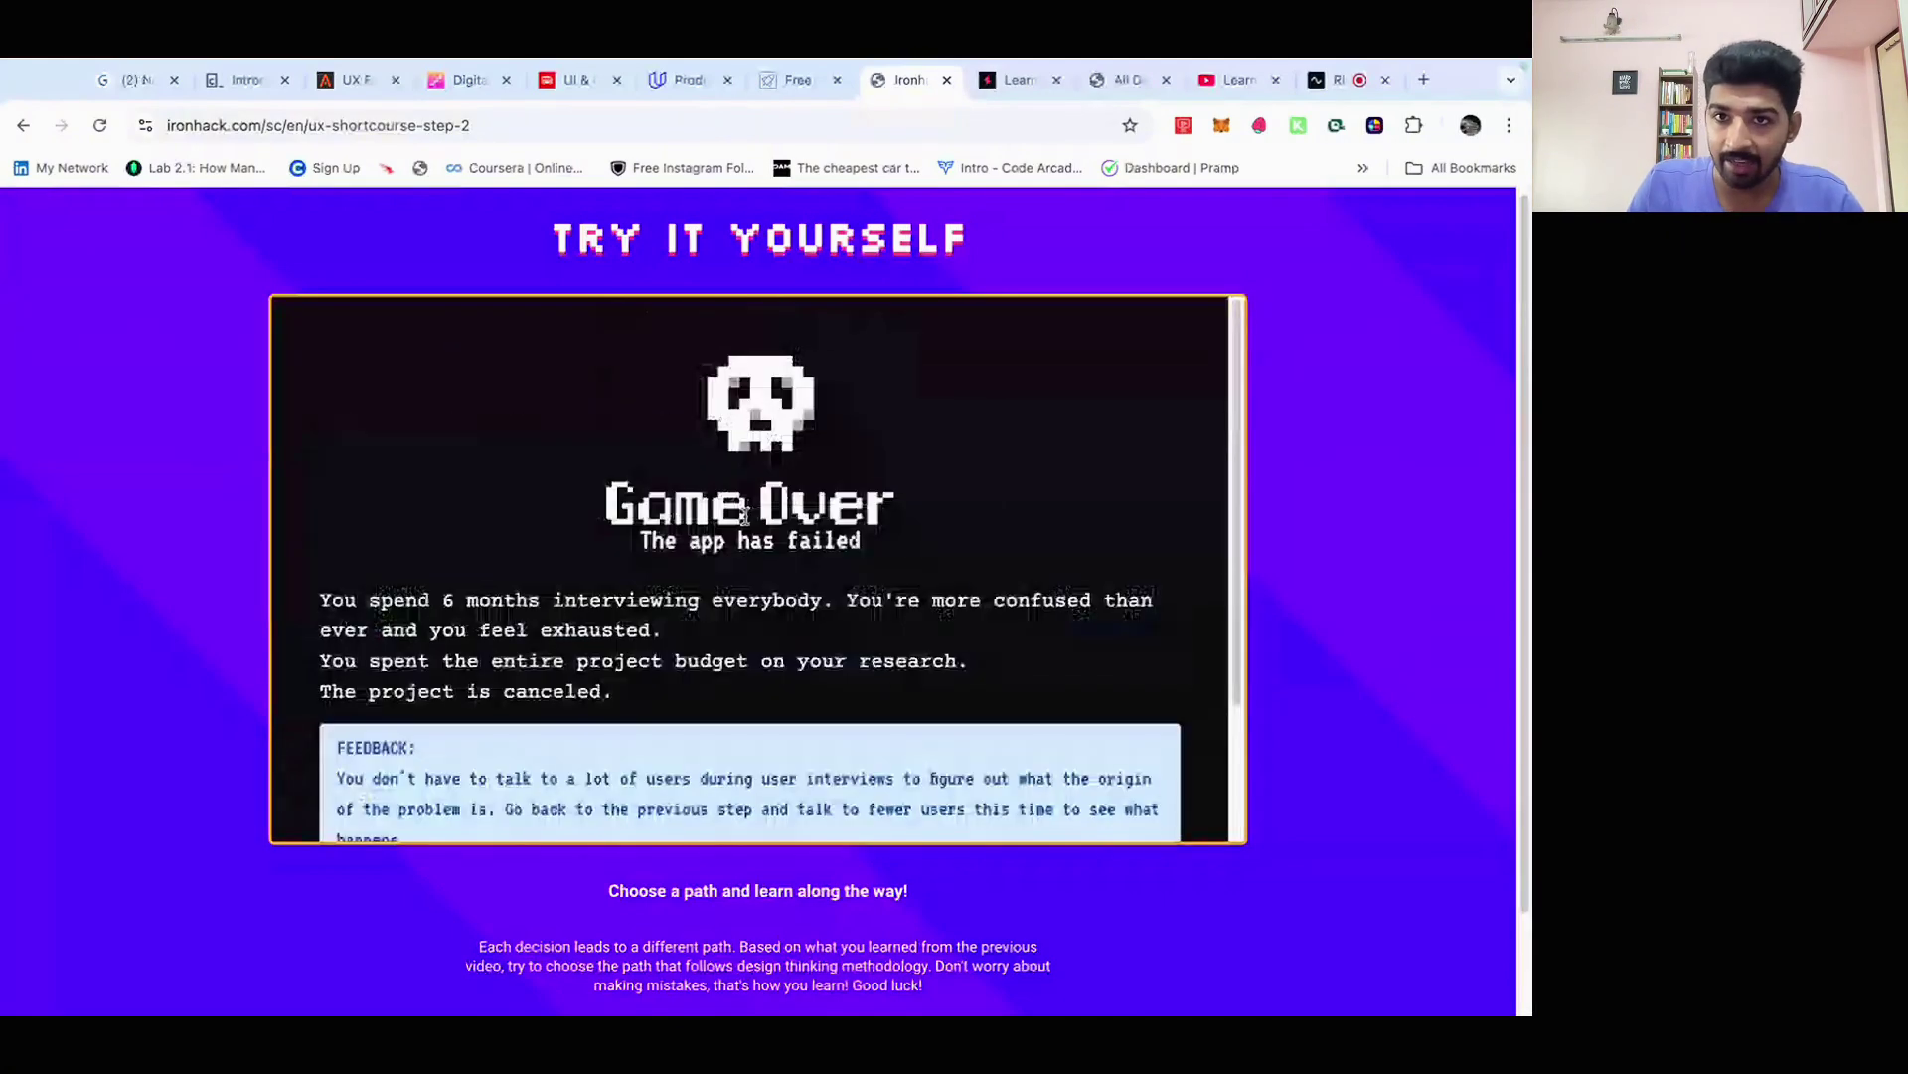
click(1015, 80)
scroll(920, 430, up, 3)
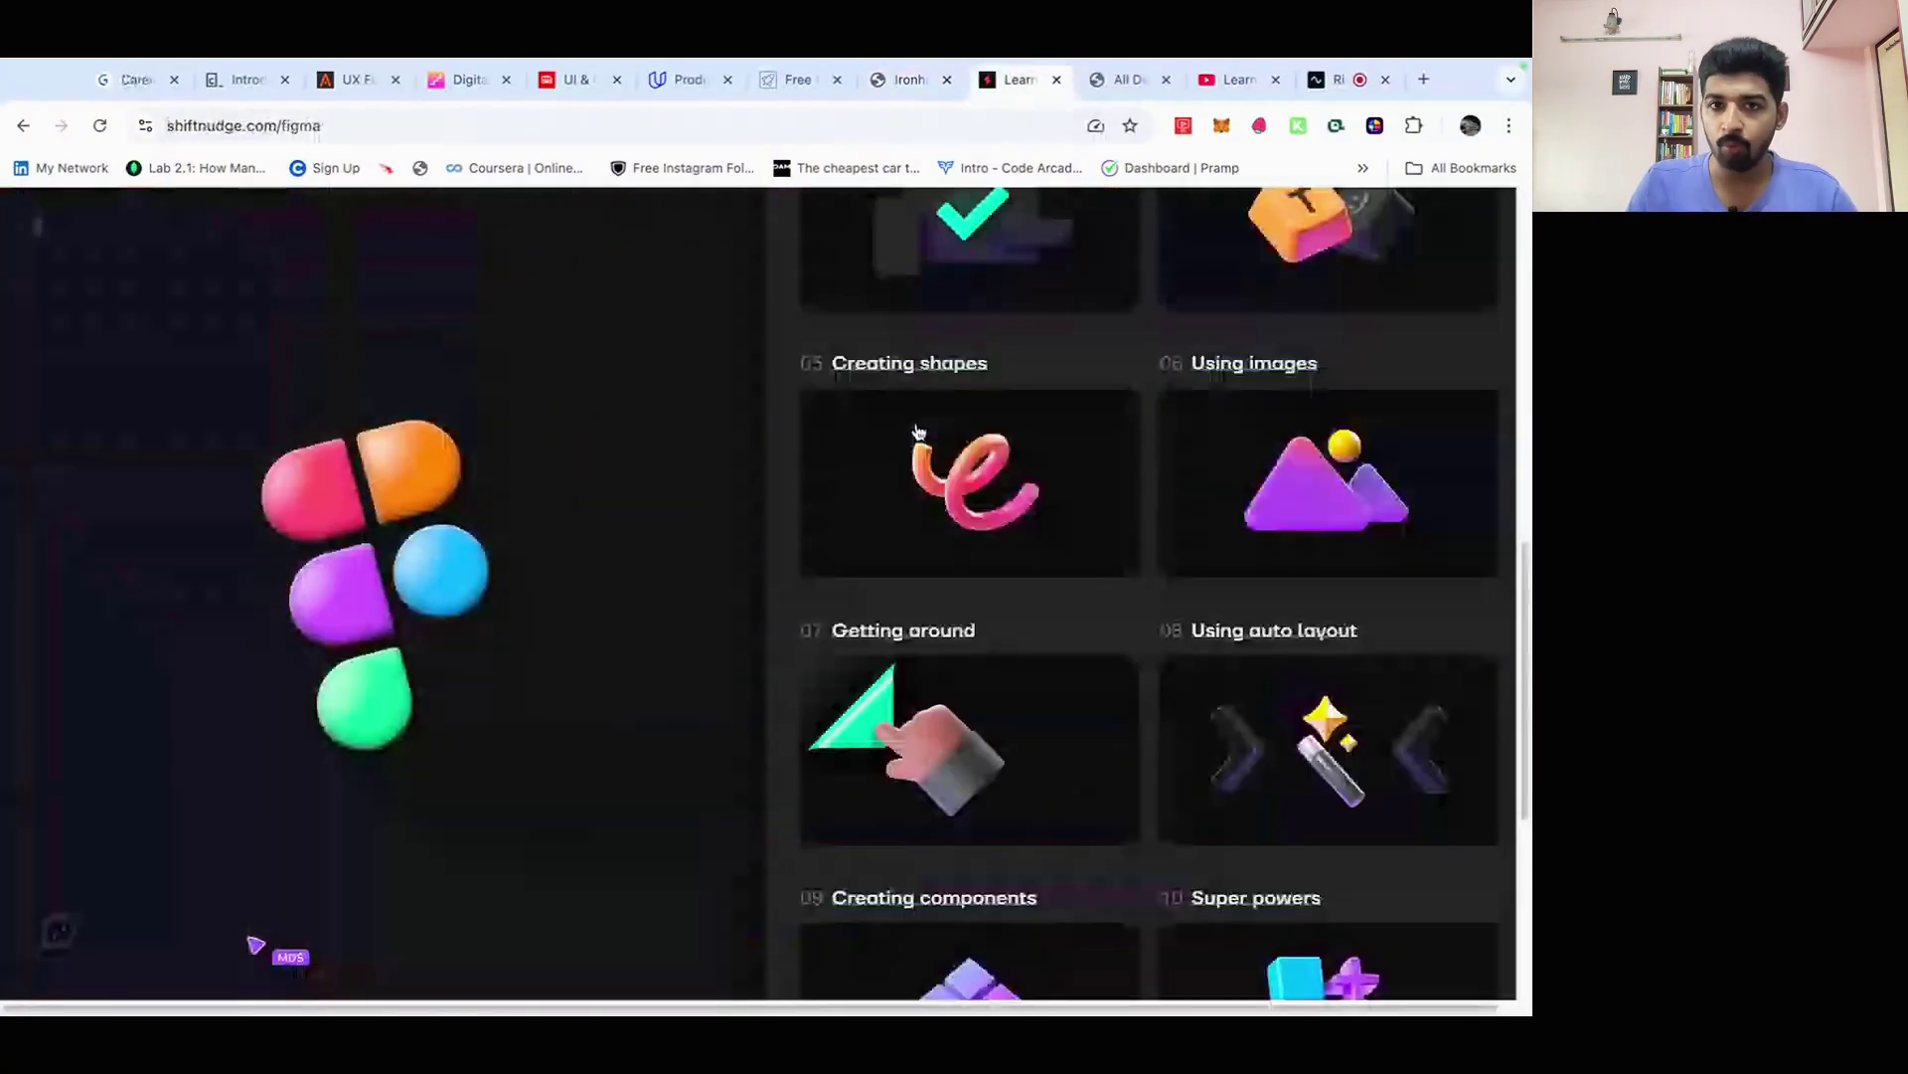
scroll(919, 430, up, 6)
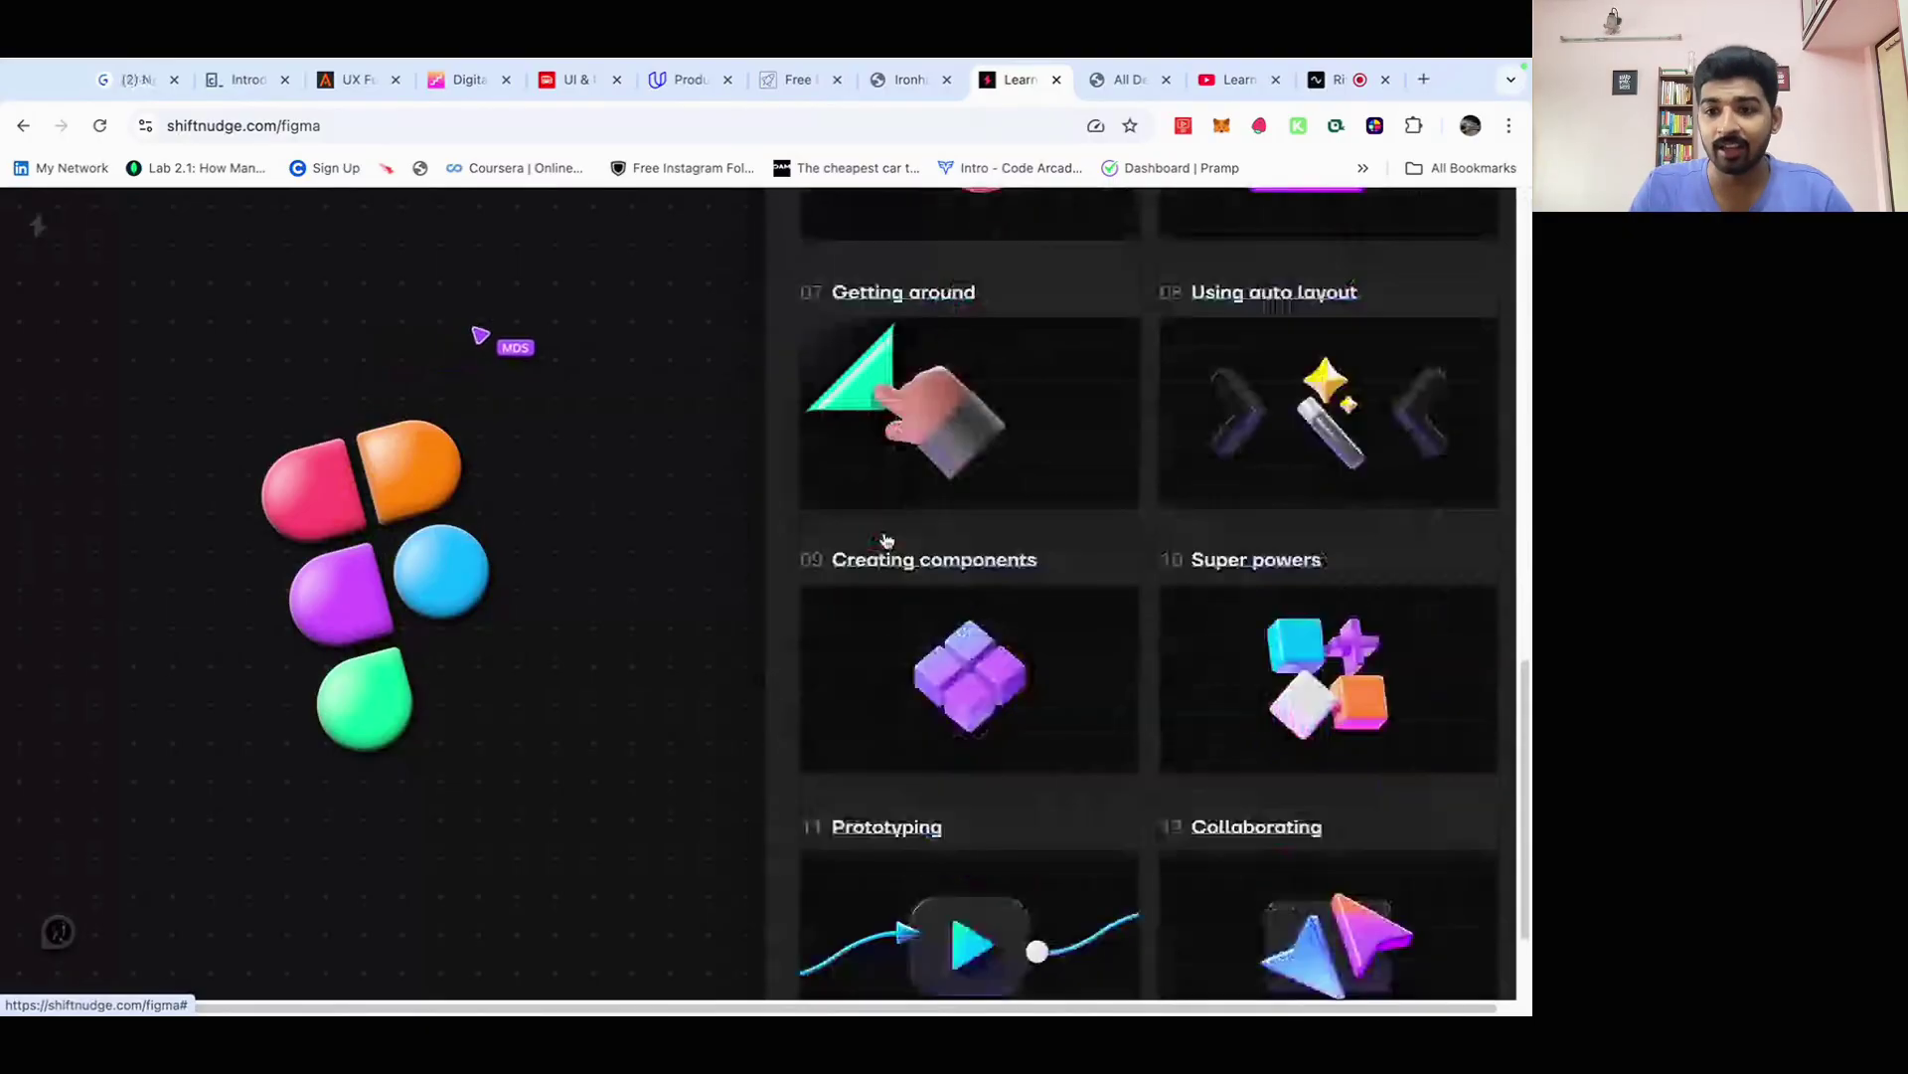
scroll(886, 541, down, 1)
scroll(886, 540, up, 7)
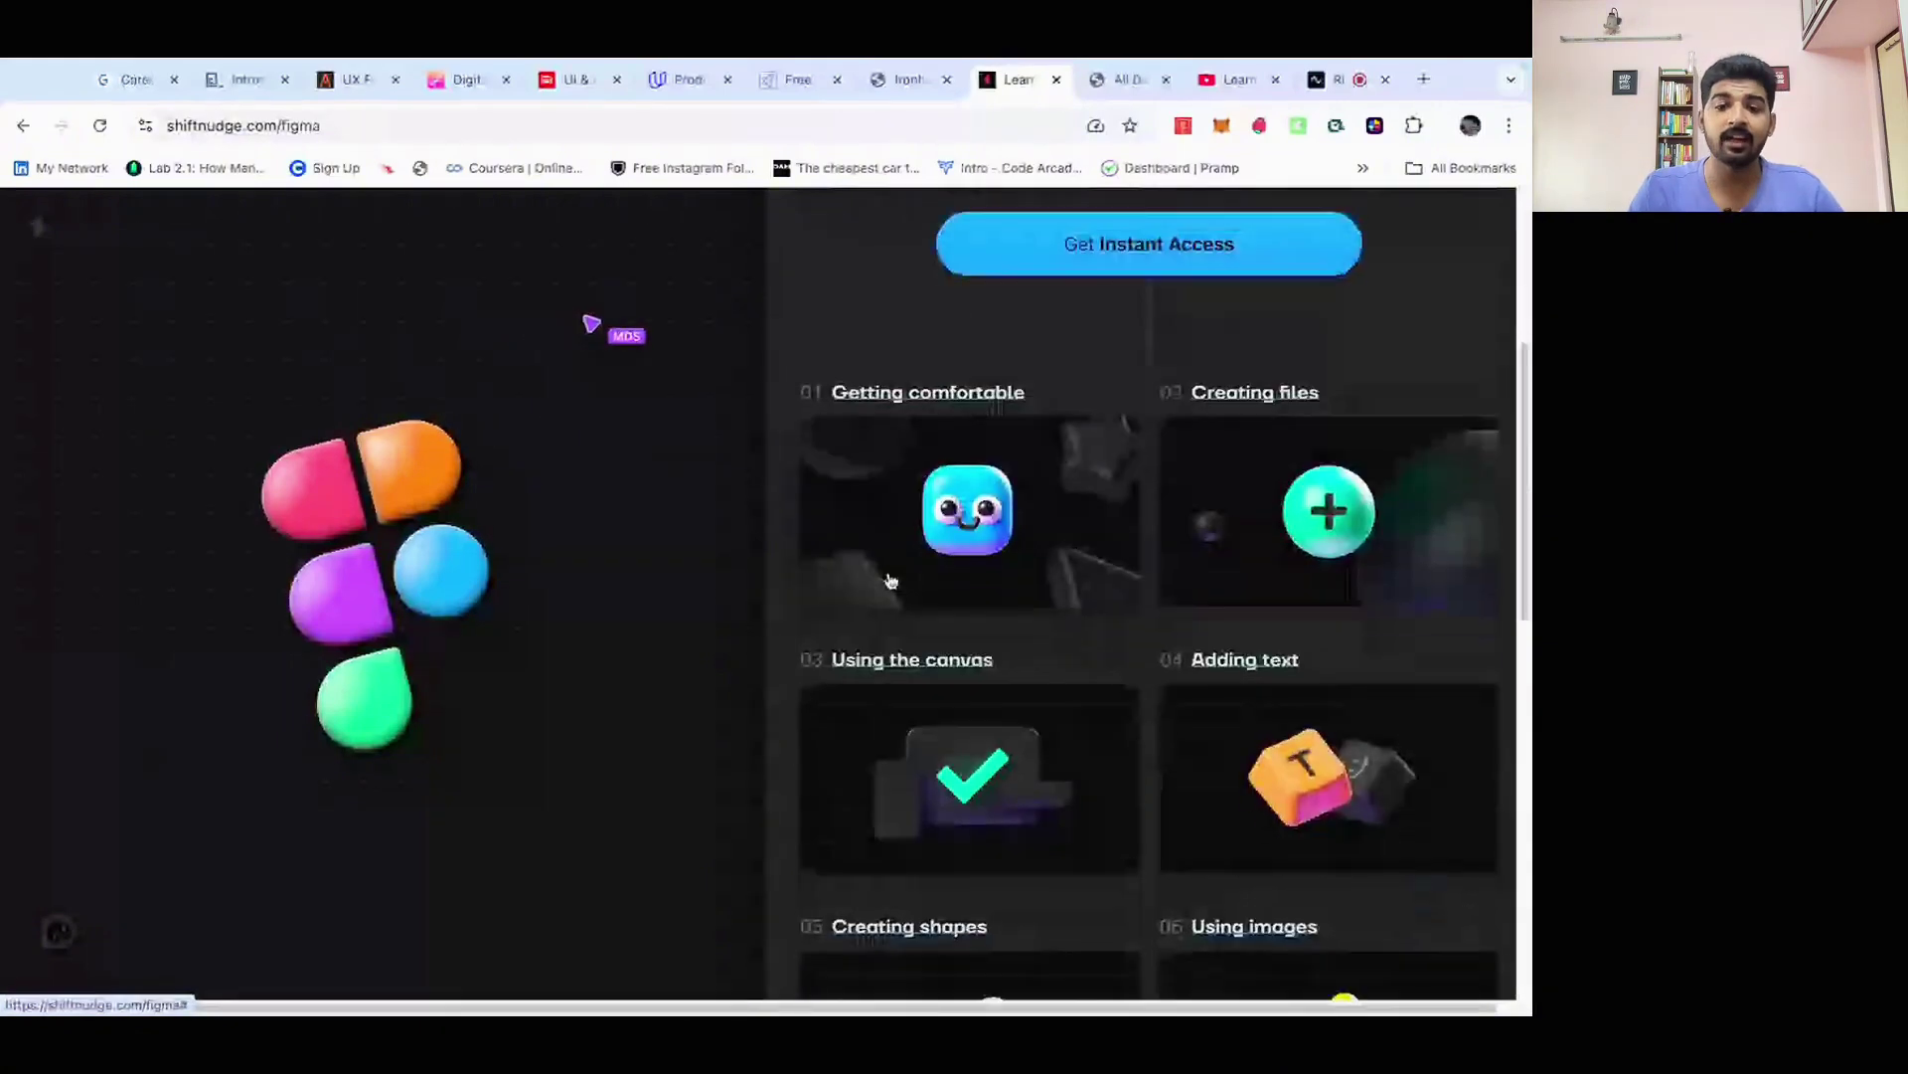
scroll(889, 580, down, 1)
scroll(889, 580, down, 1)
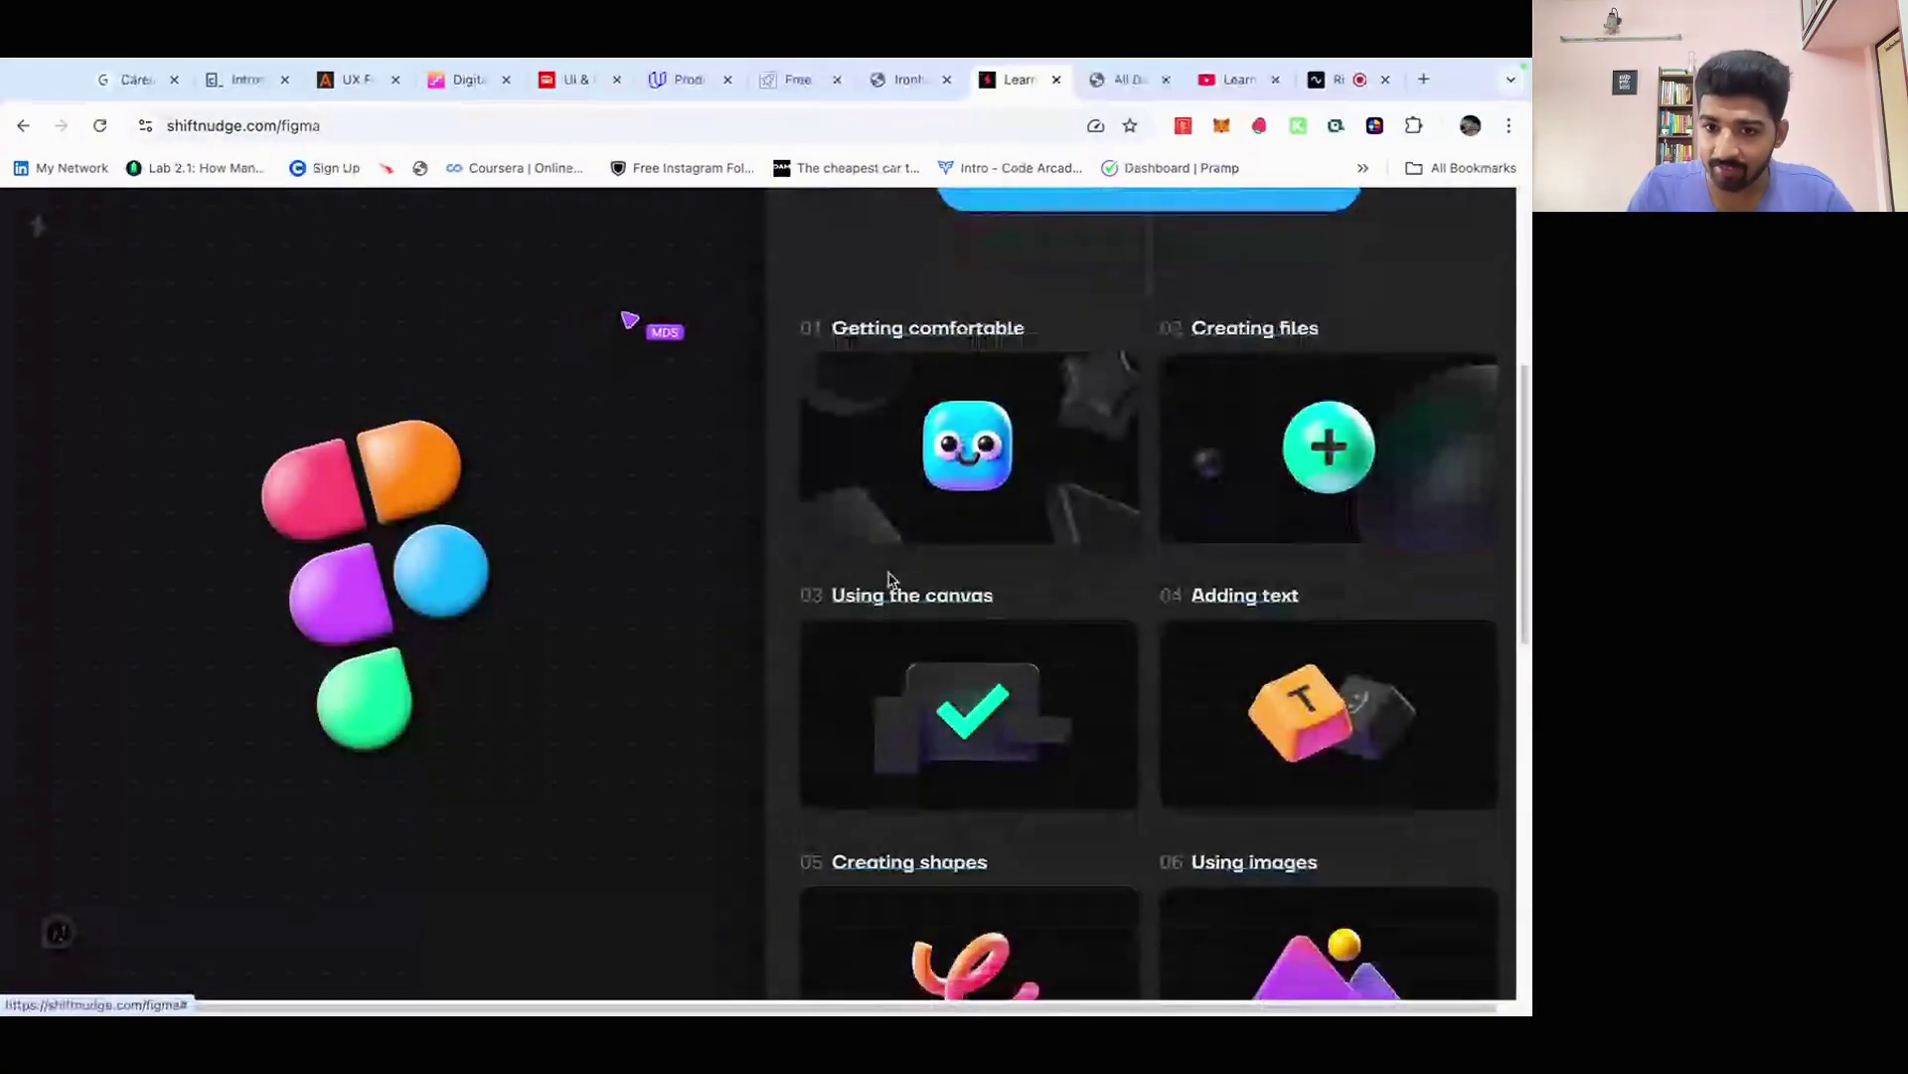
scroll(889, 581, down, 2)
scroll(889, 581, down, 1)
scroll(889, 581, down, 2)
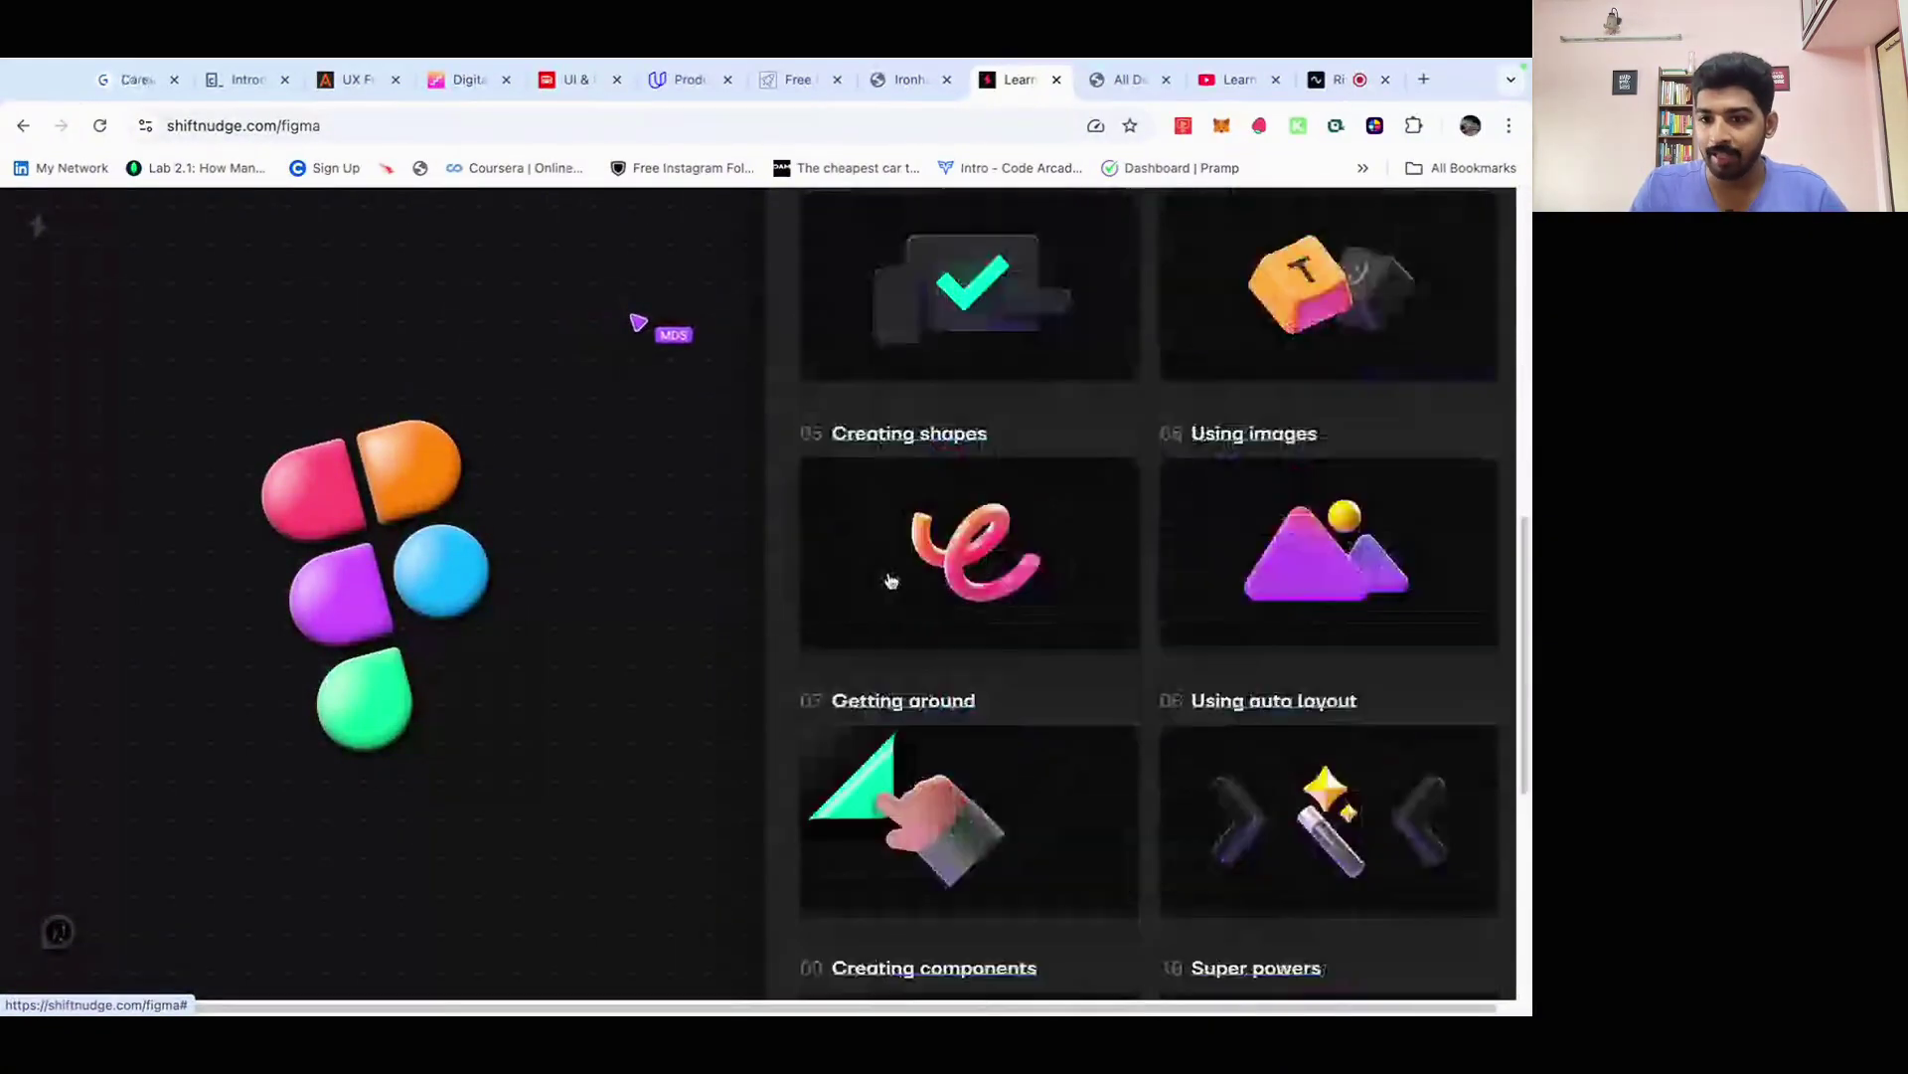
scroll(889, 581, down, 1)
scroll(888, 581, down, 2)
scroll(889, 581, down, 1)
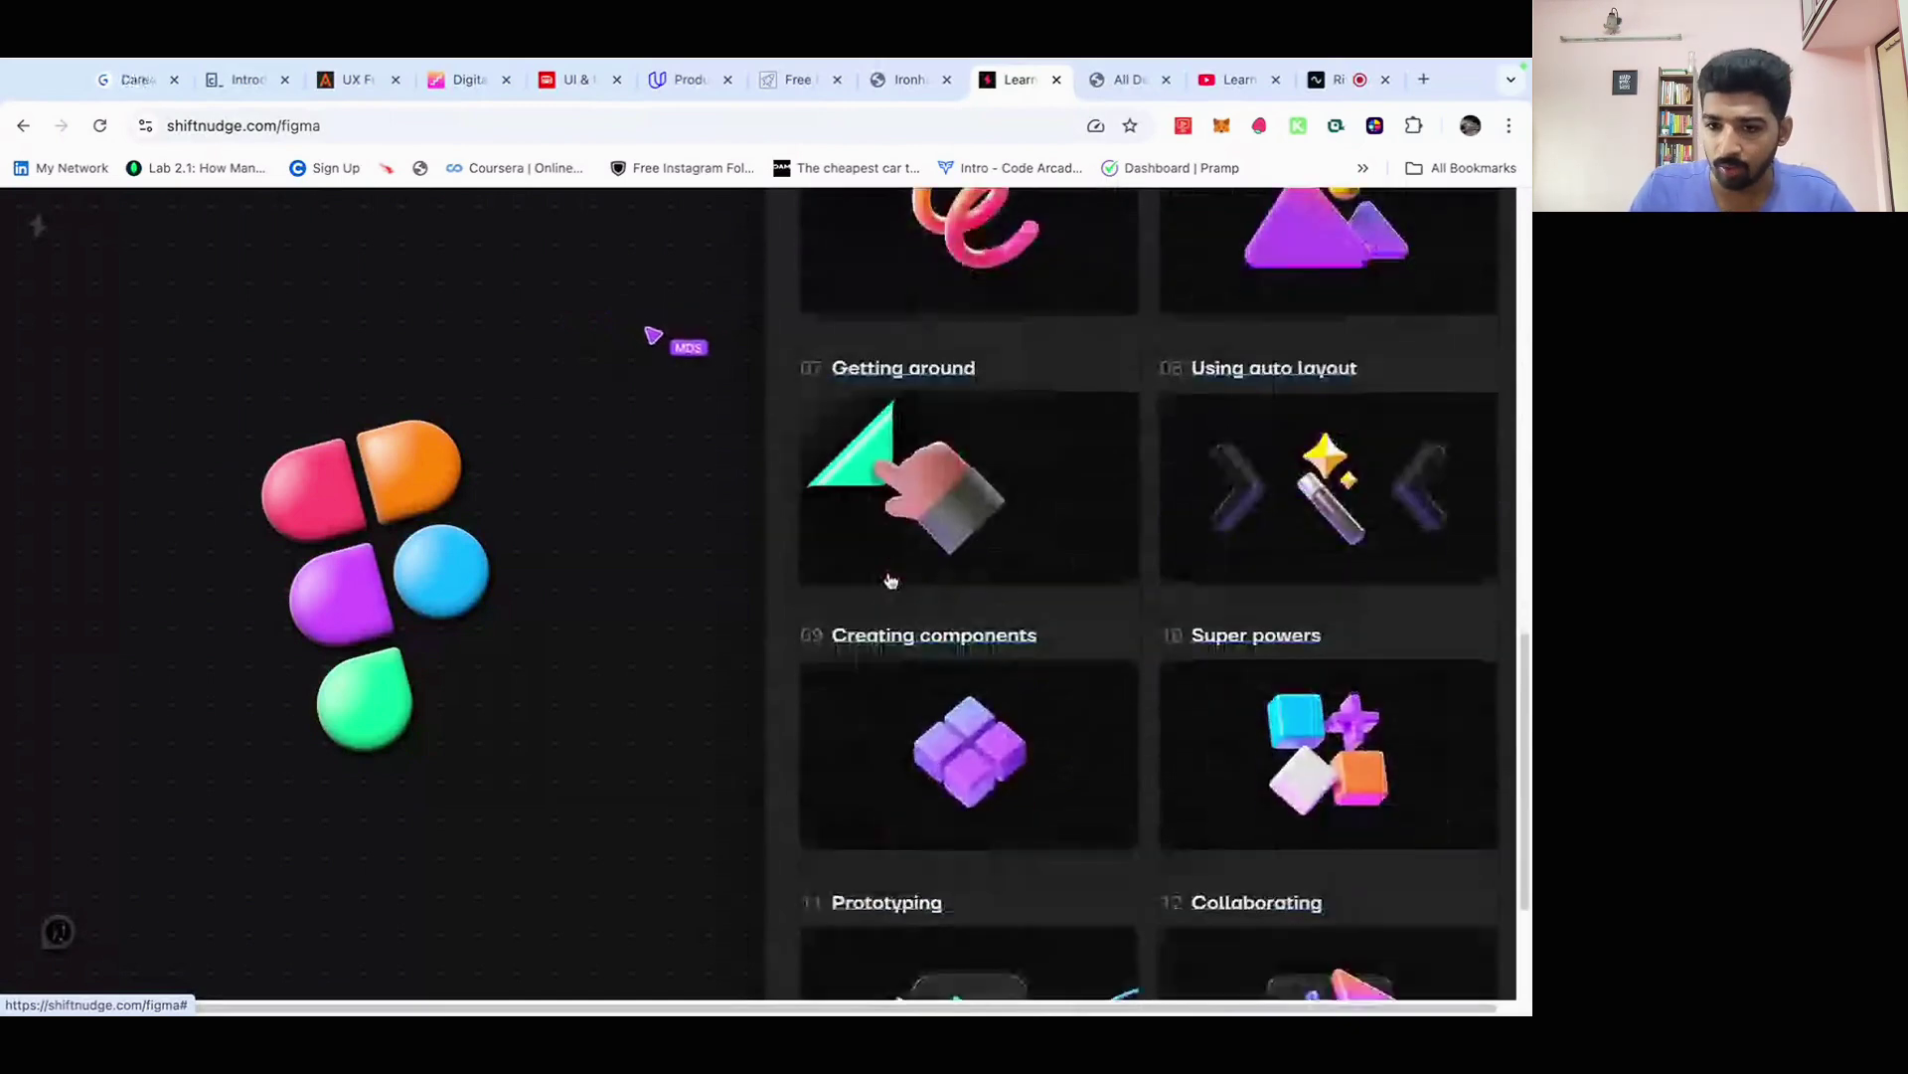
scroll(888, 580, down, 1)
scroll(889, 580, down, 2)
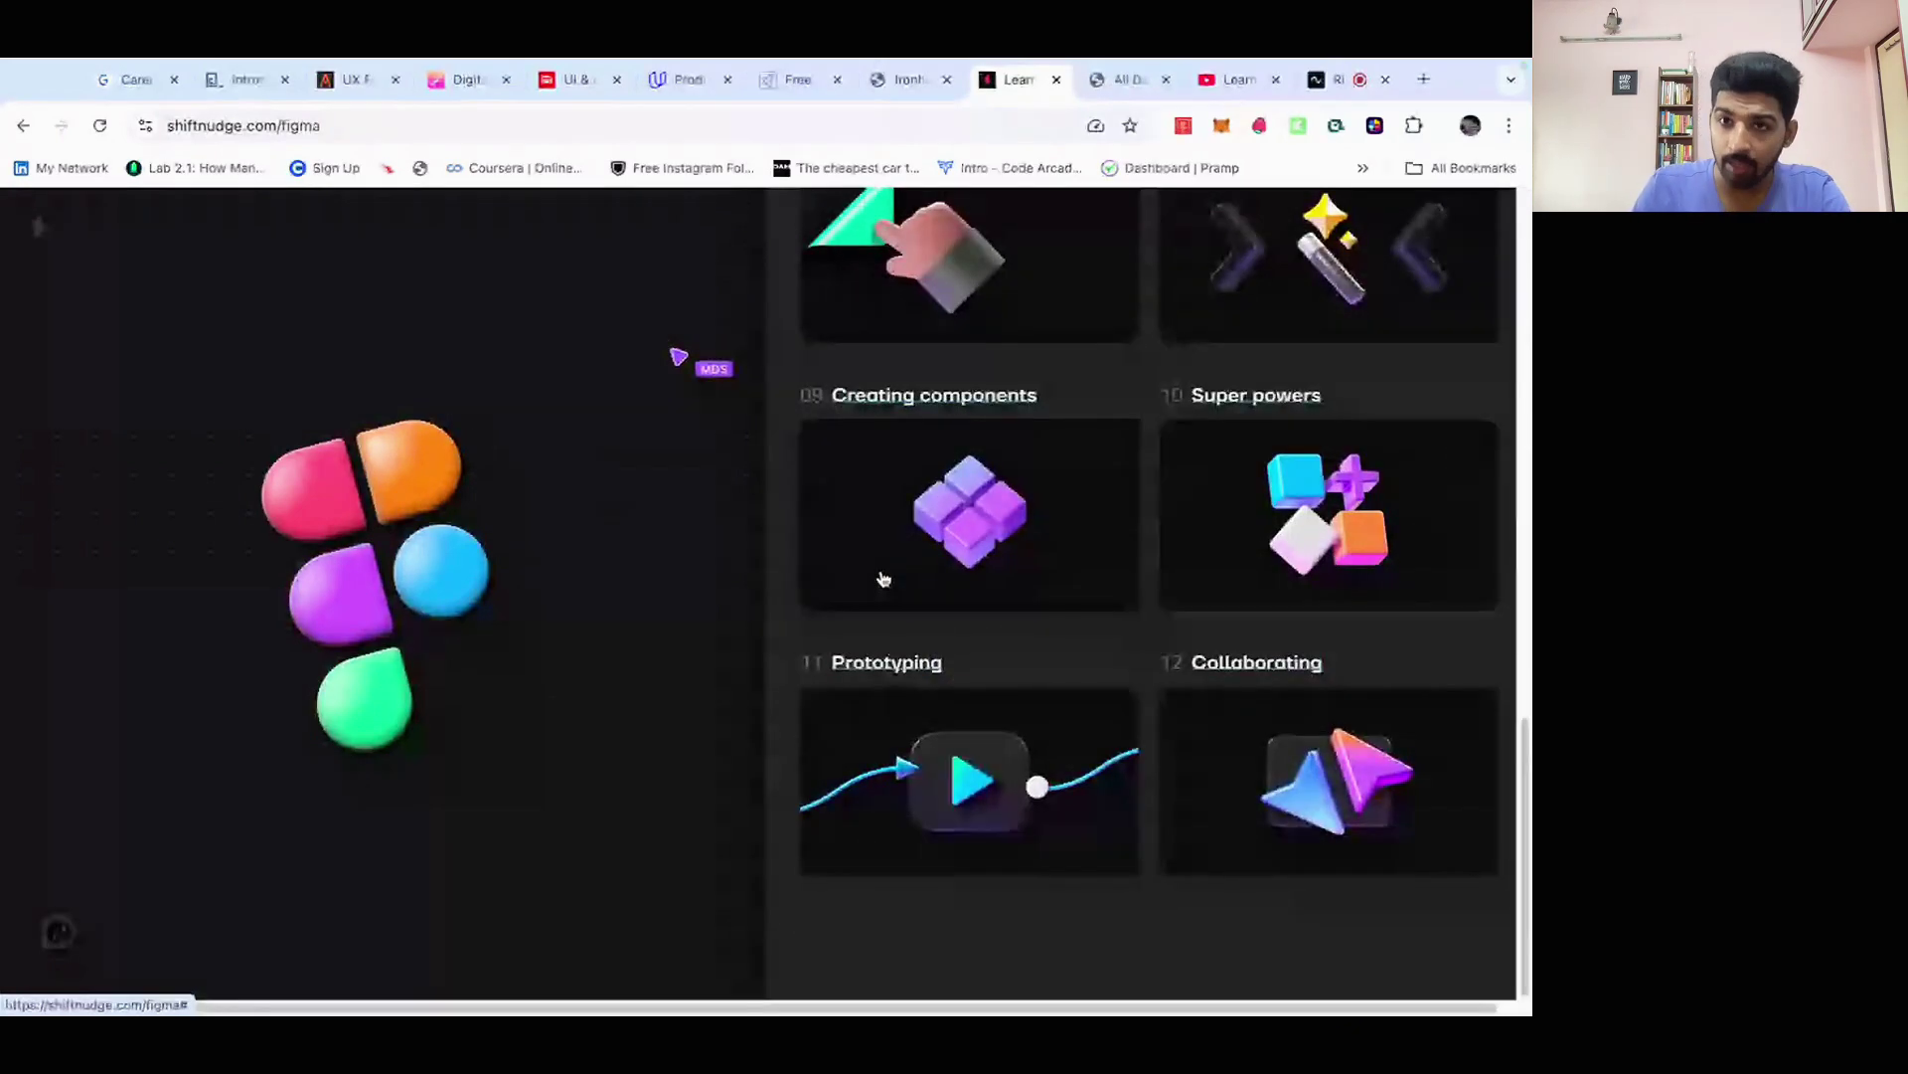
scroll(1002, 494, up, 8)
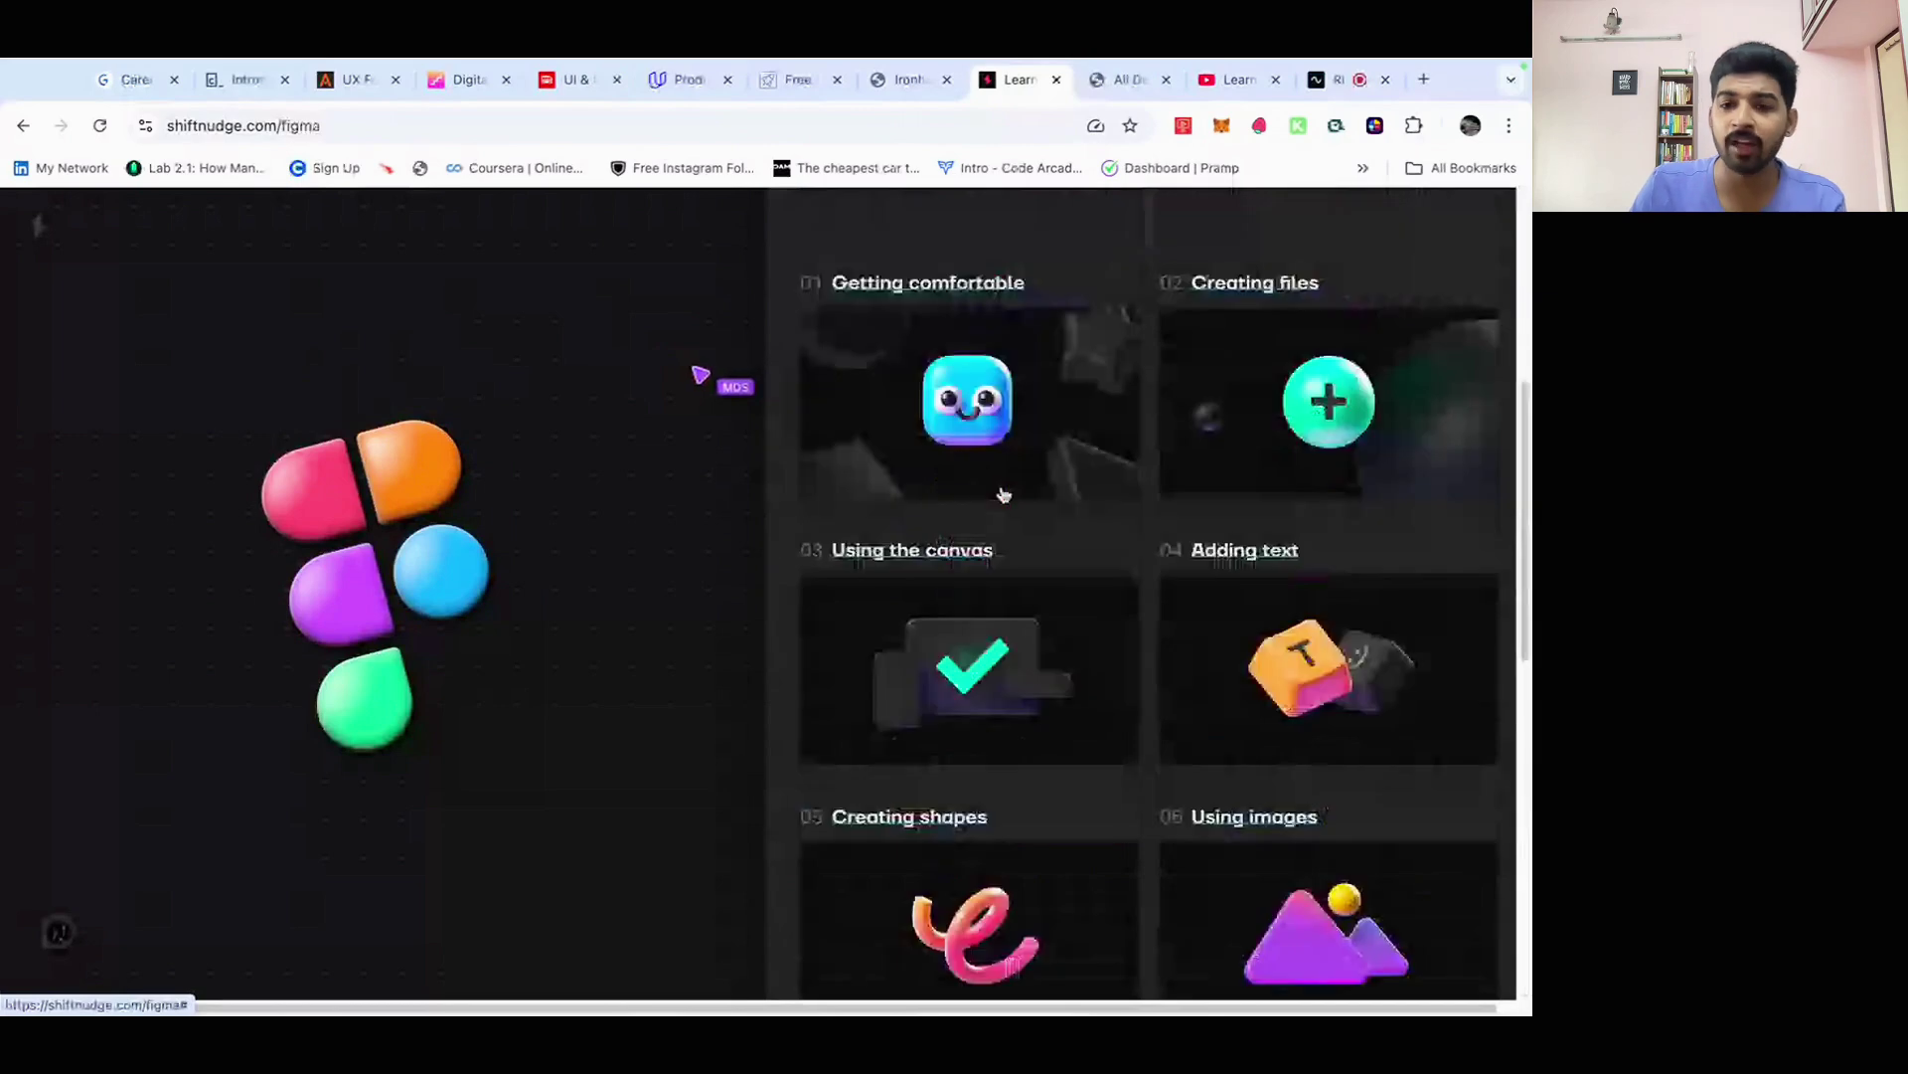
scroll(1002, 494, up, 4)
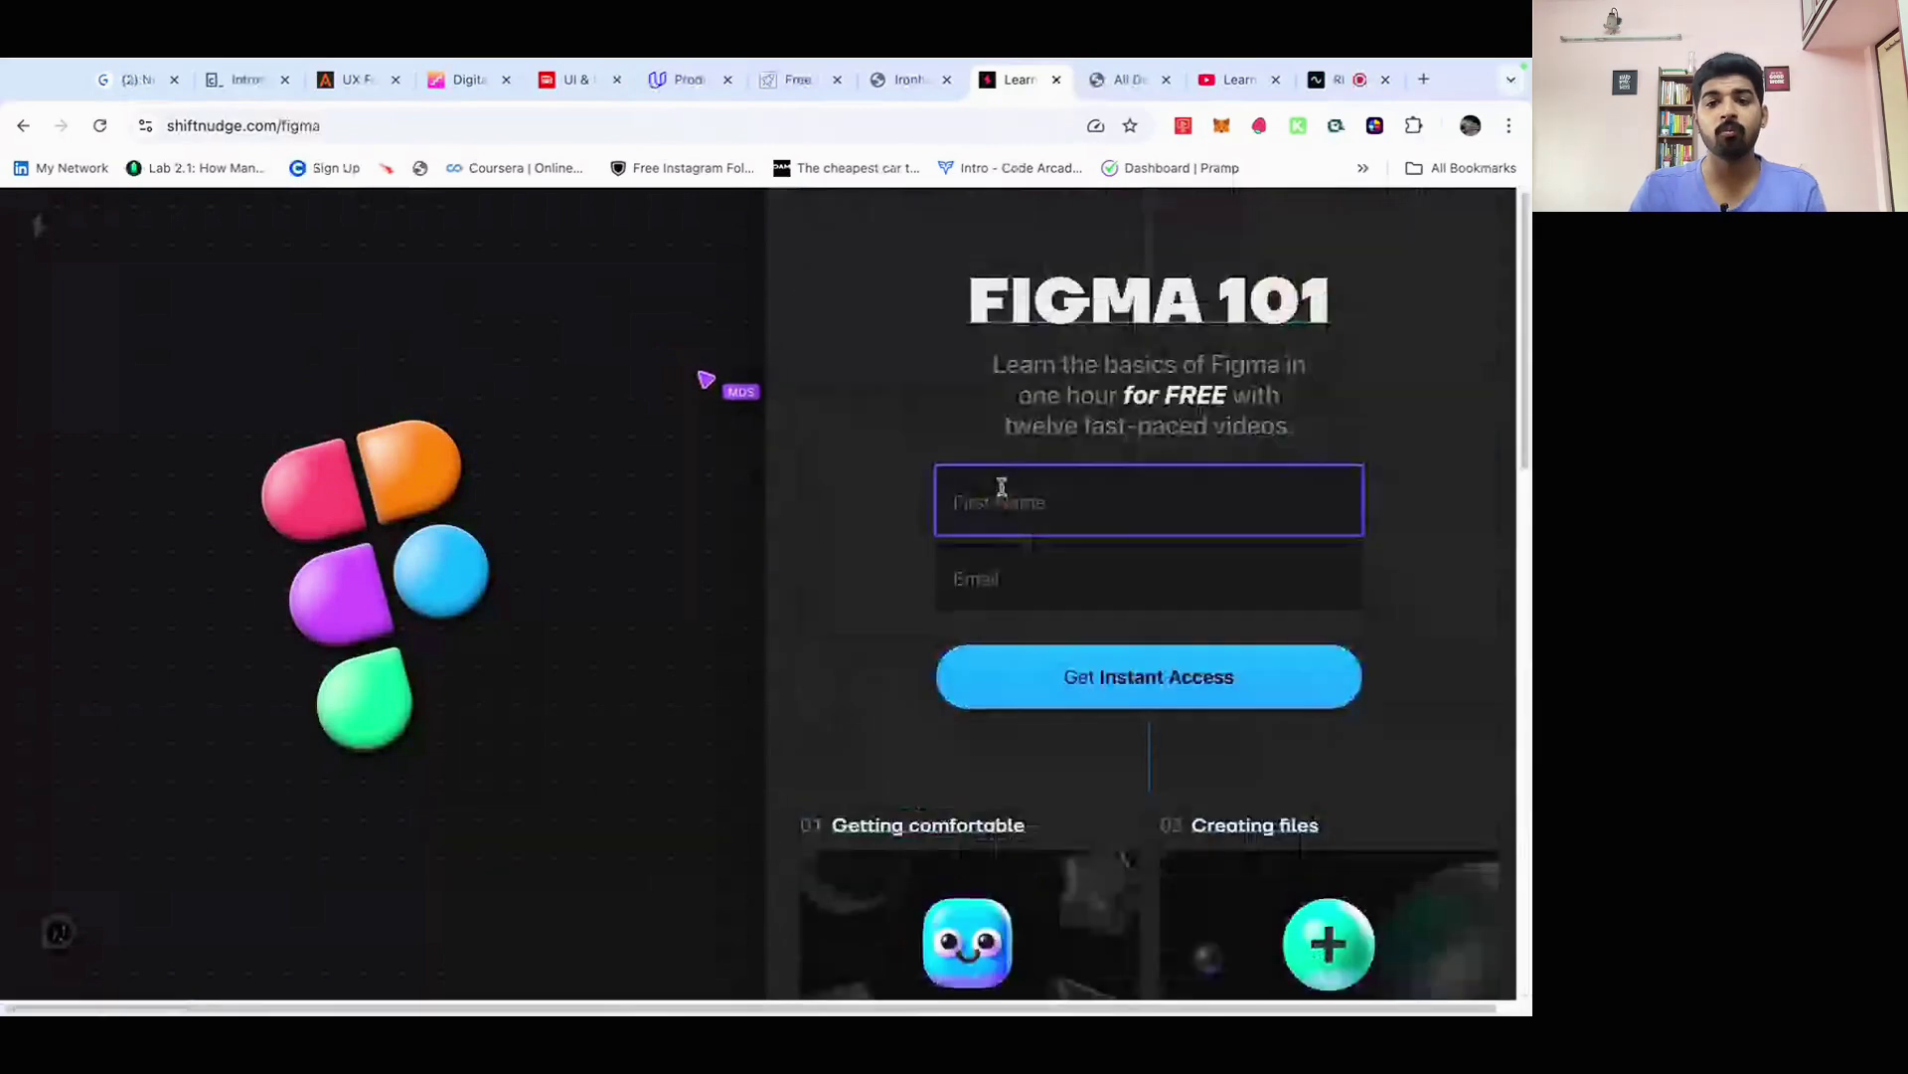
Look over Hack Design's lessons page, then switch to the 'Learn UI/UX in 30 Days' YouTube playlist
click(1107, 86)
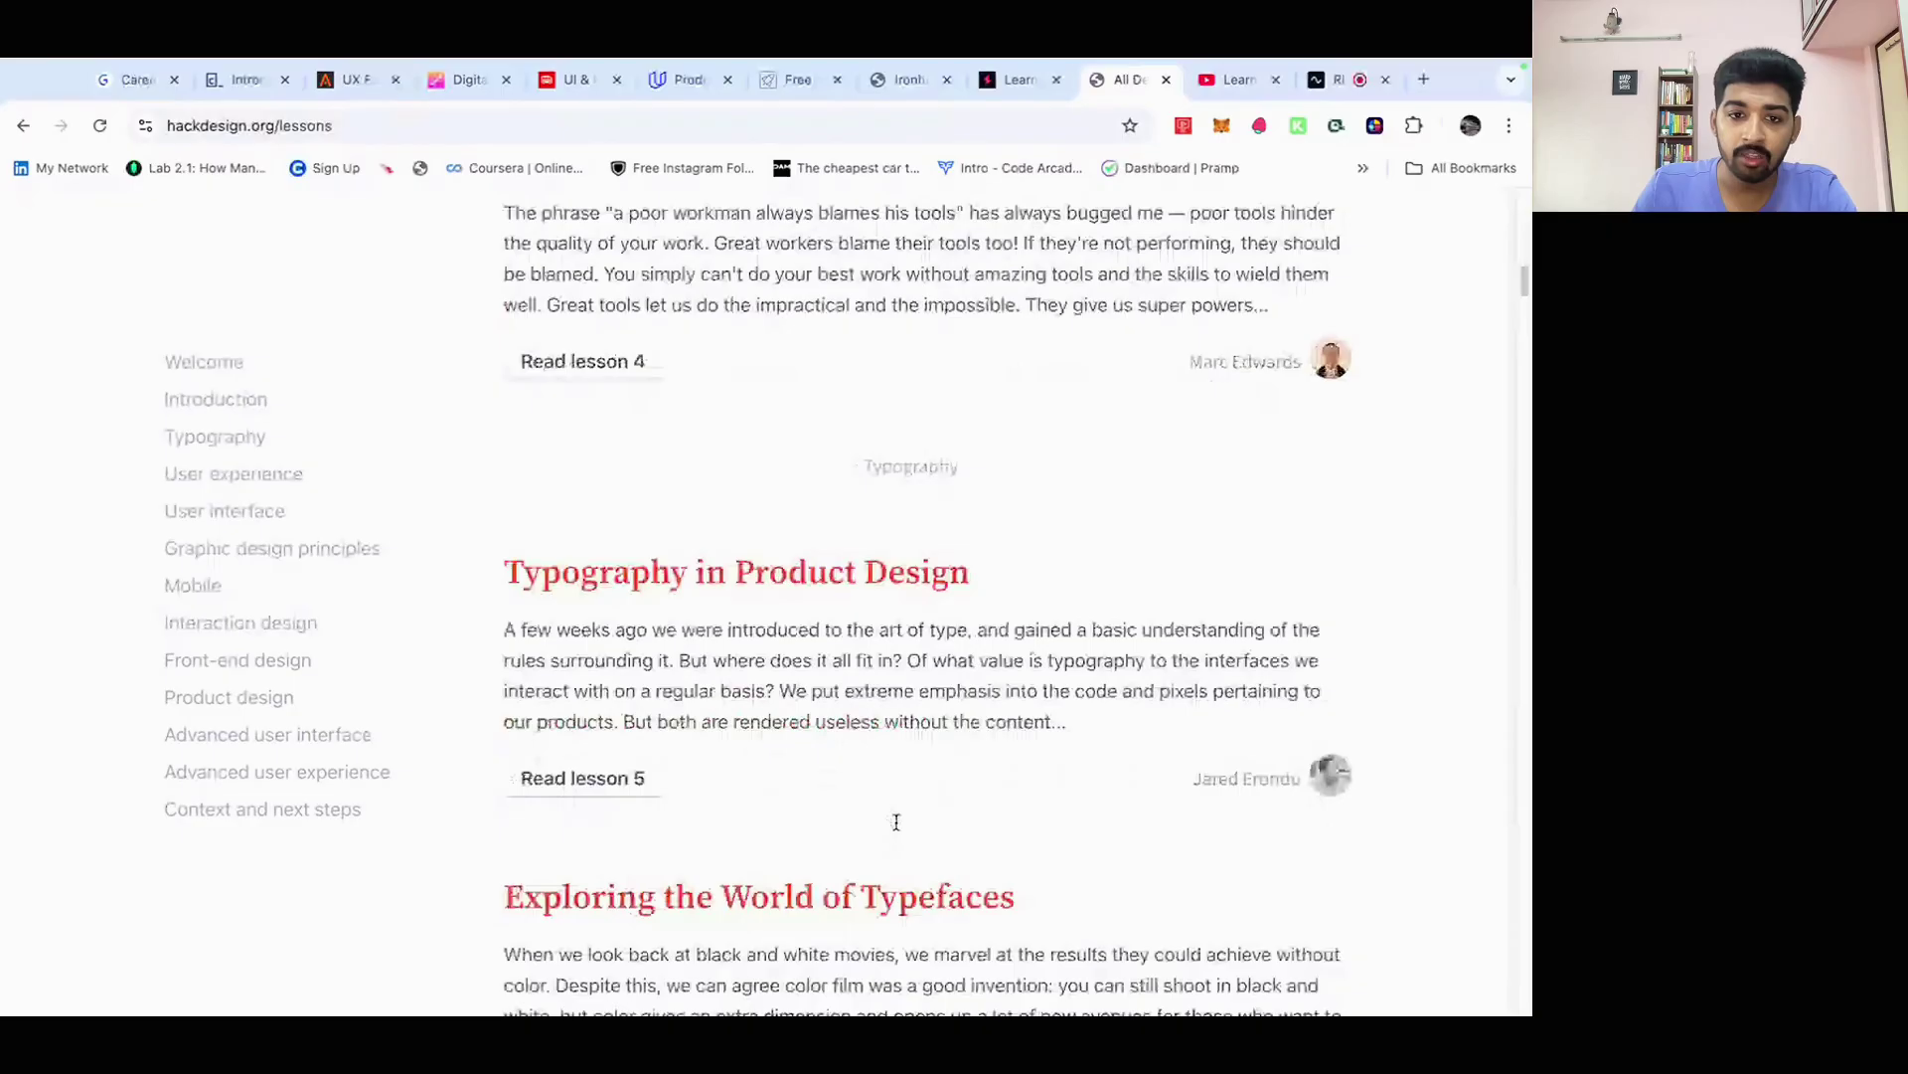
scroll(897, 822, down, 5)
scroll(897, 822, up, 10)
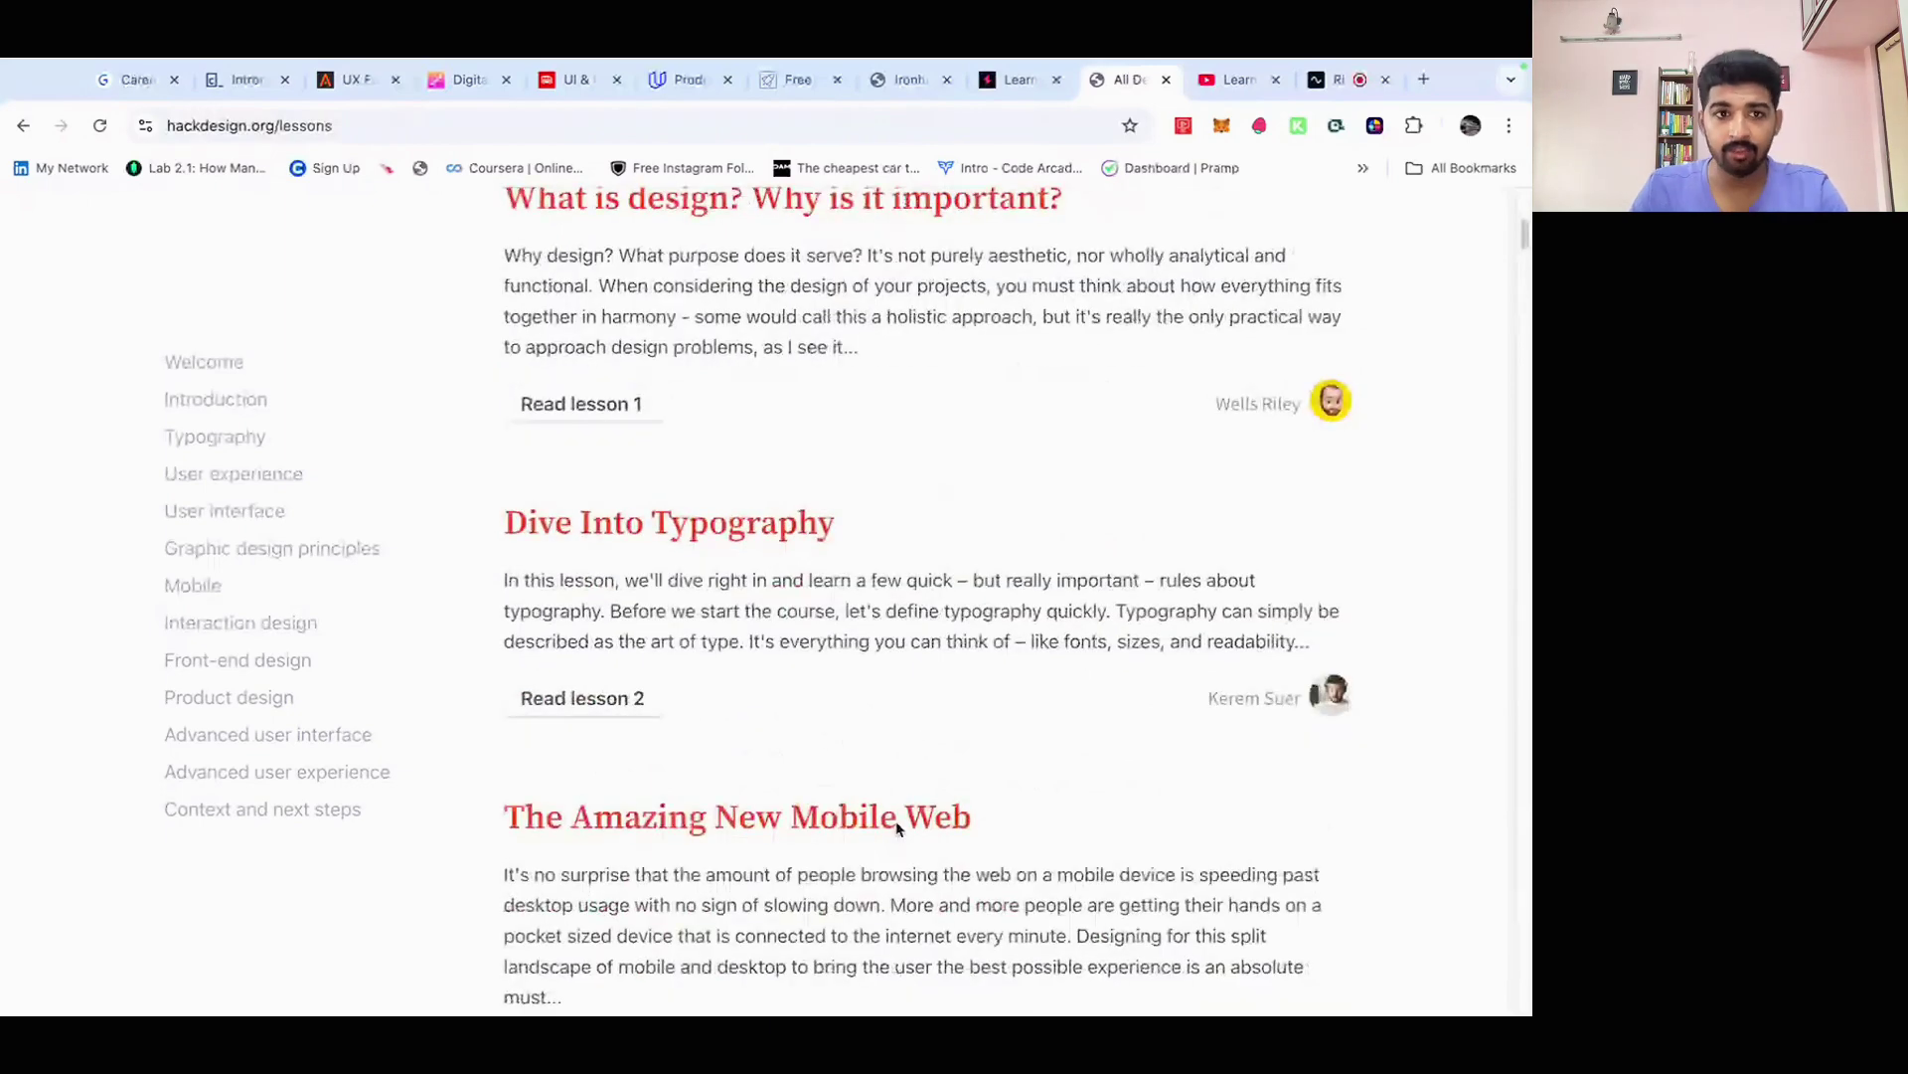
scroll(900, 829, up, 4)
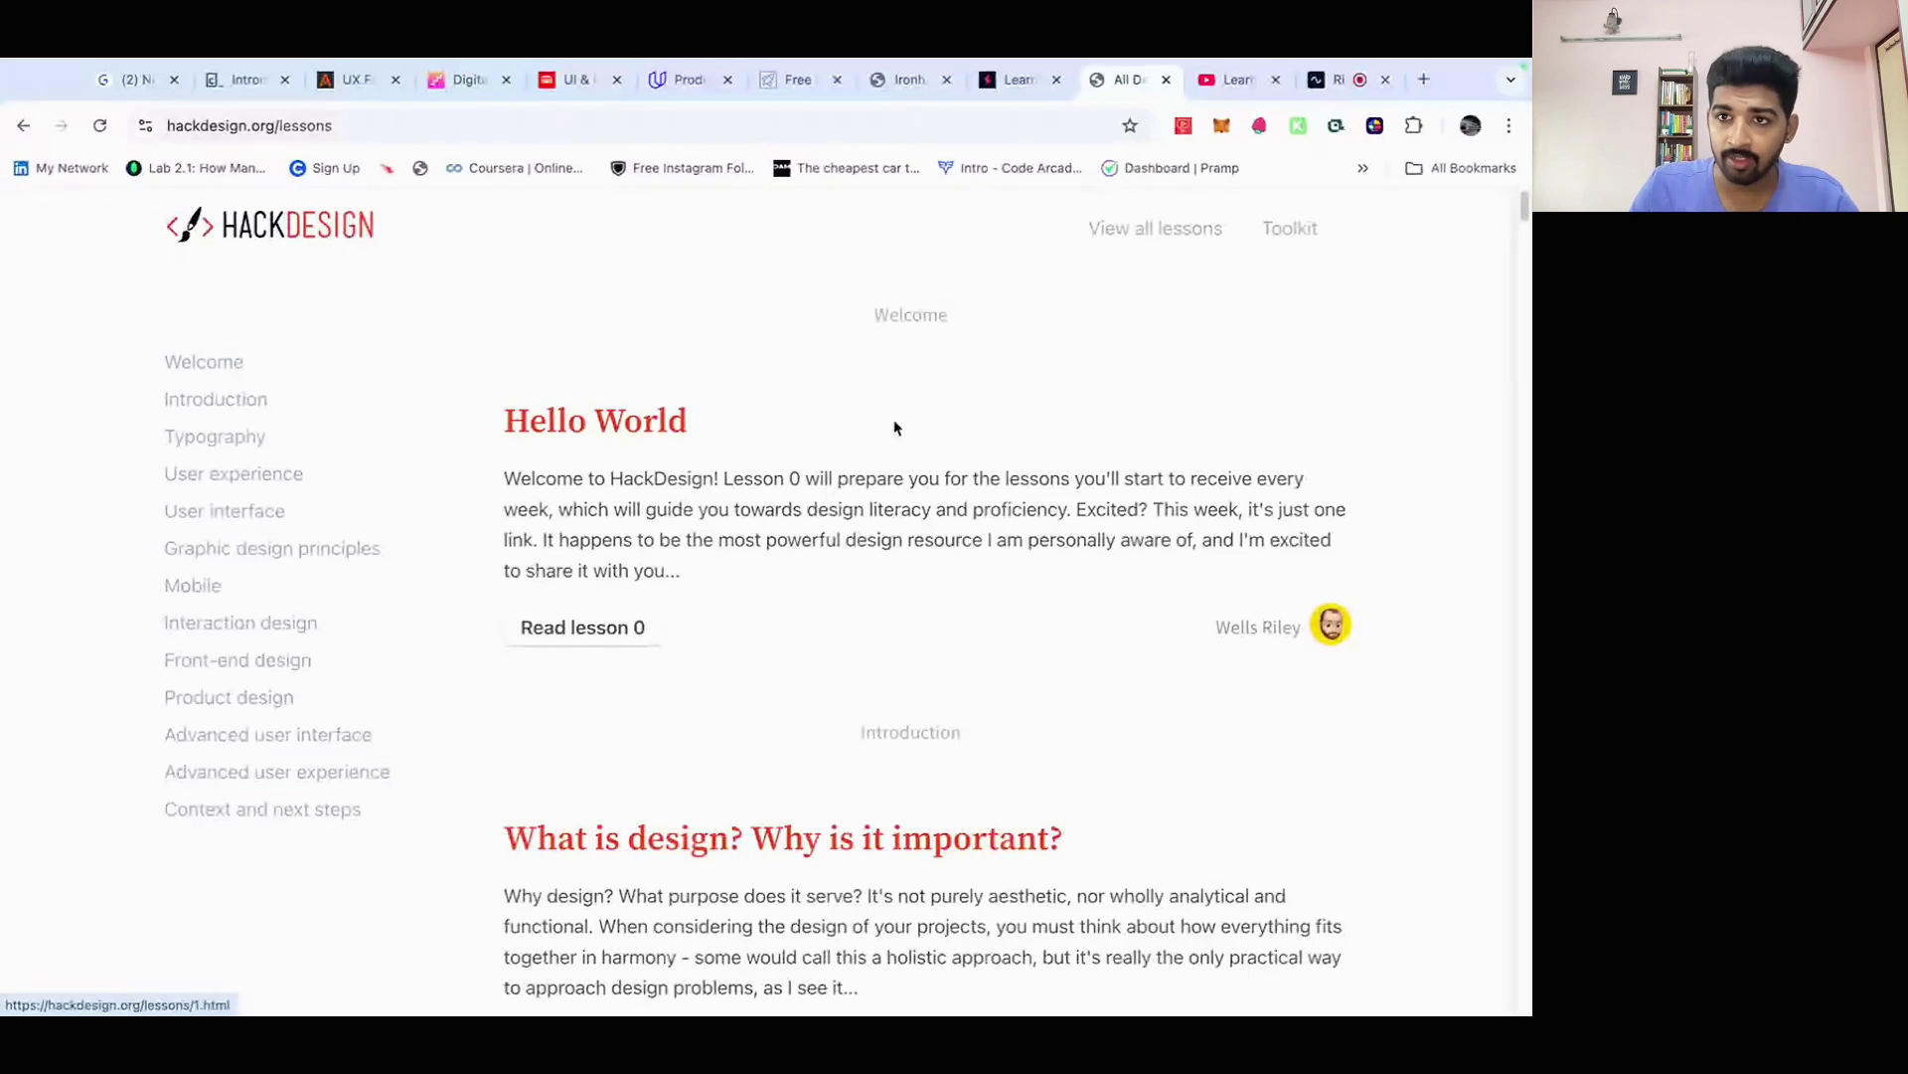
click(1234, 80)
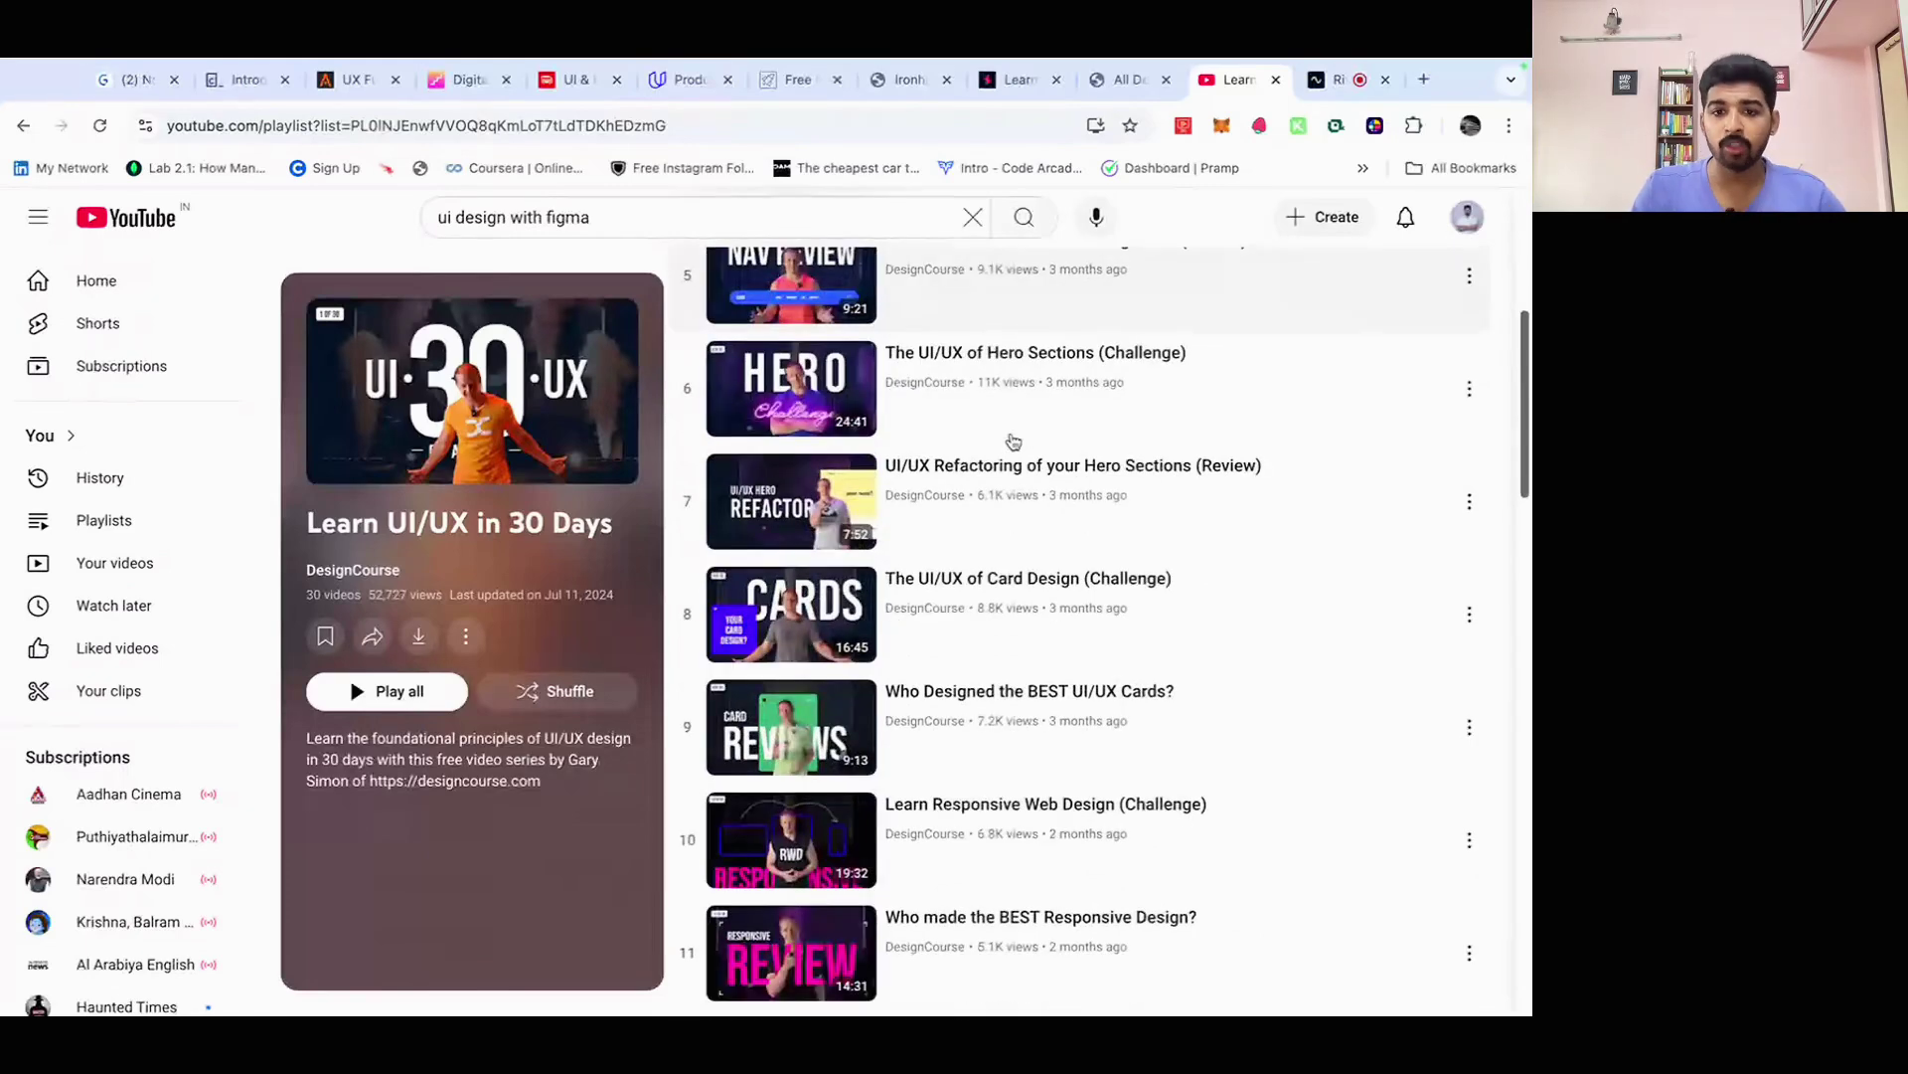
scroll(1012, 442, down, 1)
scroll(1020, 477, down, 1)
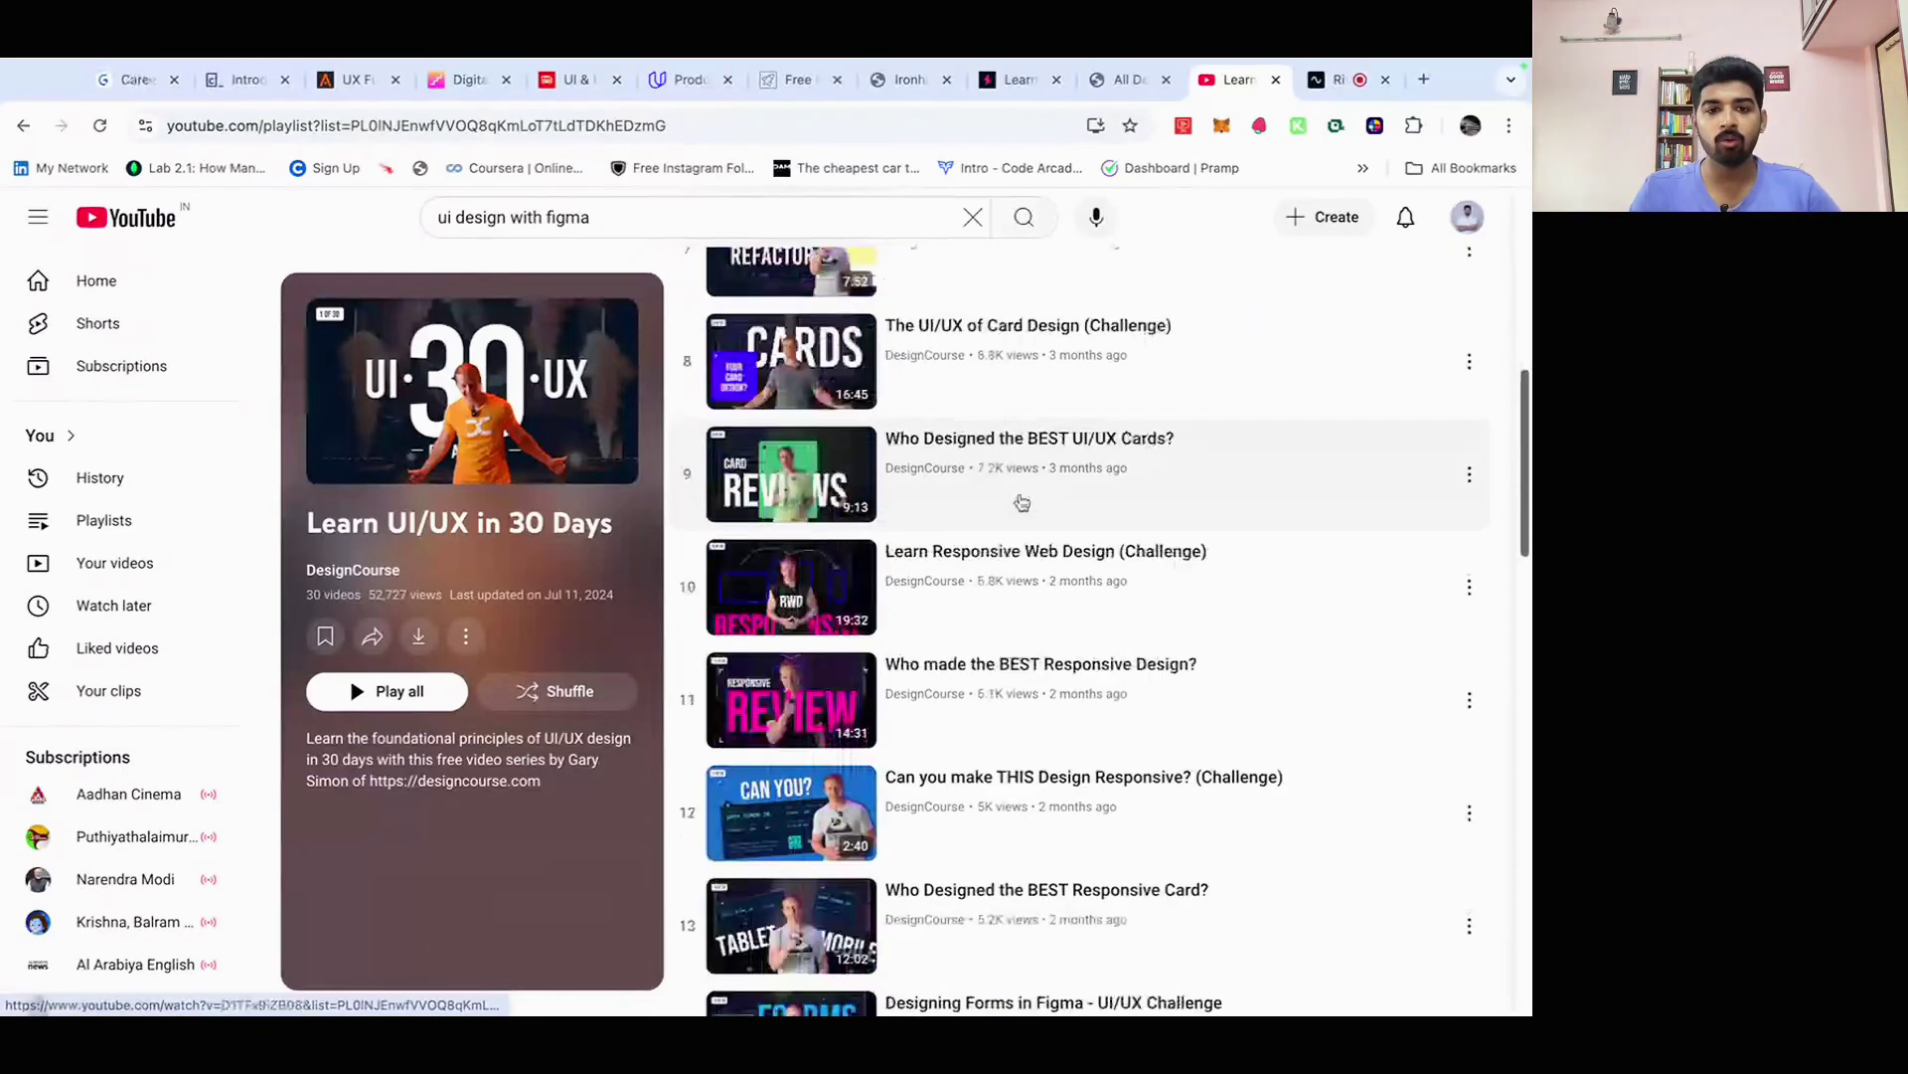
scroll(1020, 501, down, 1)
scroll(1020, 502, down, 4)
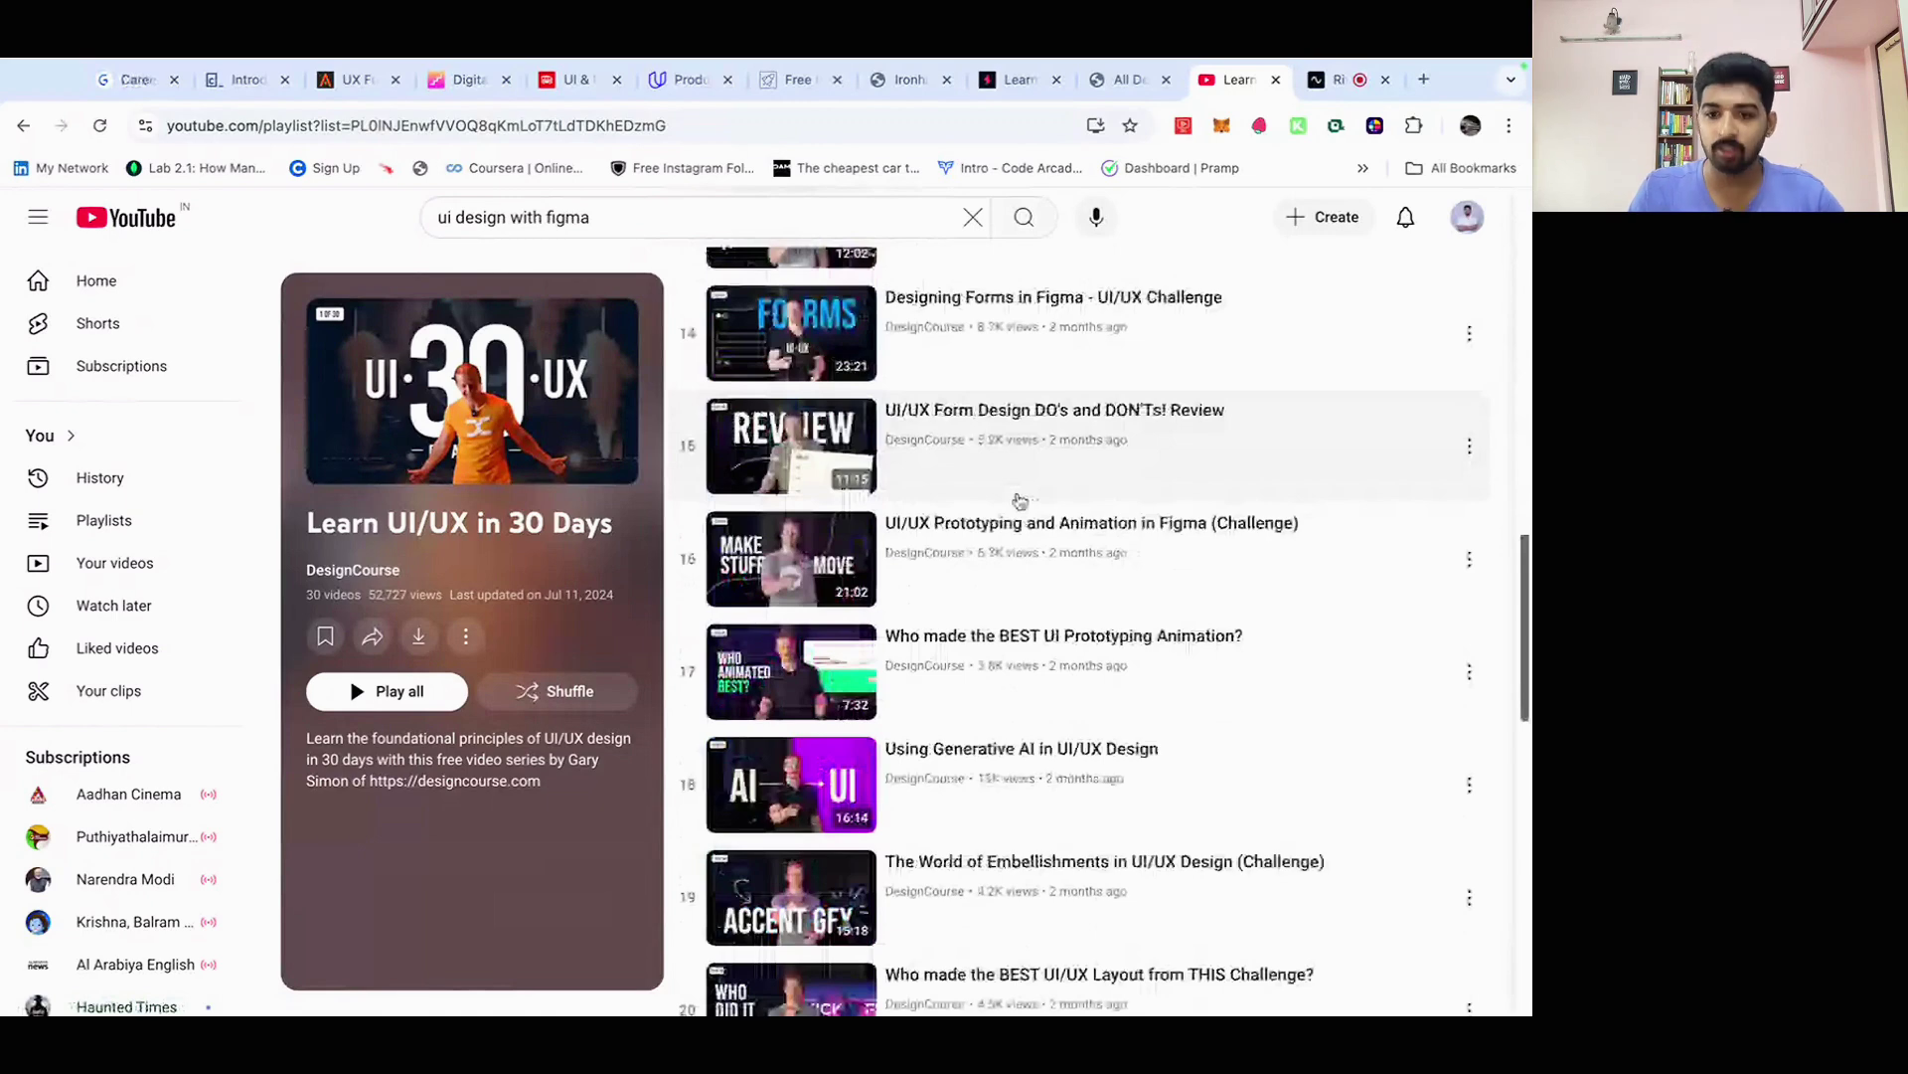
scroll(1019, 501, down, 1)
scroll(1020, 501, down, 5)
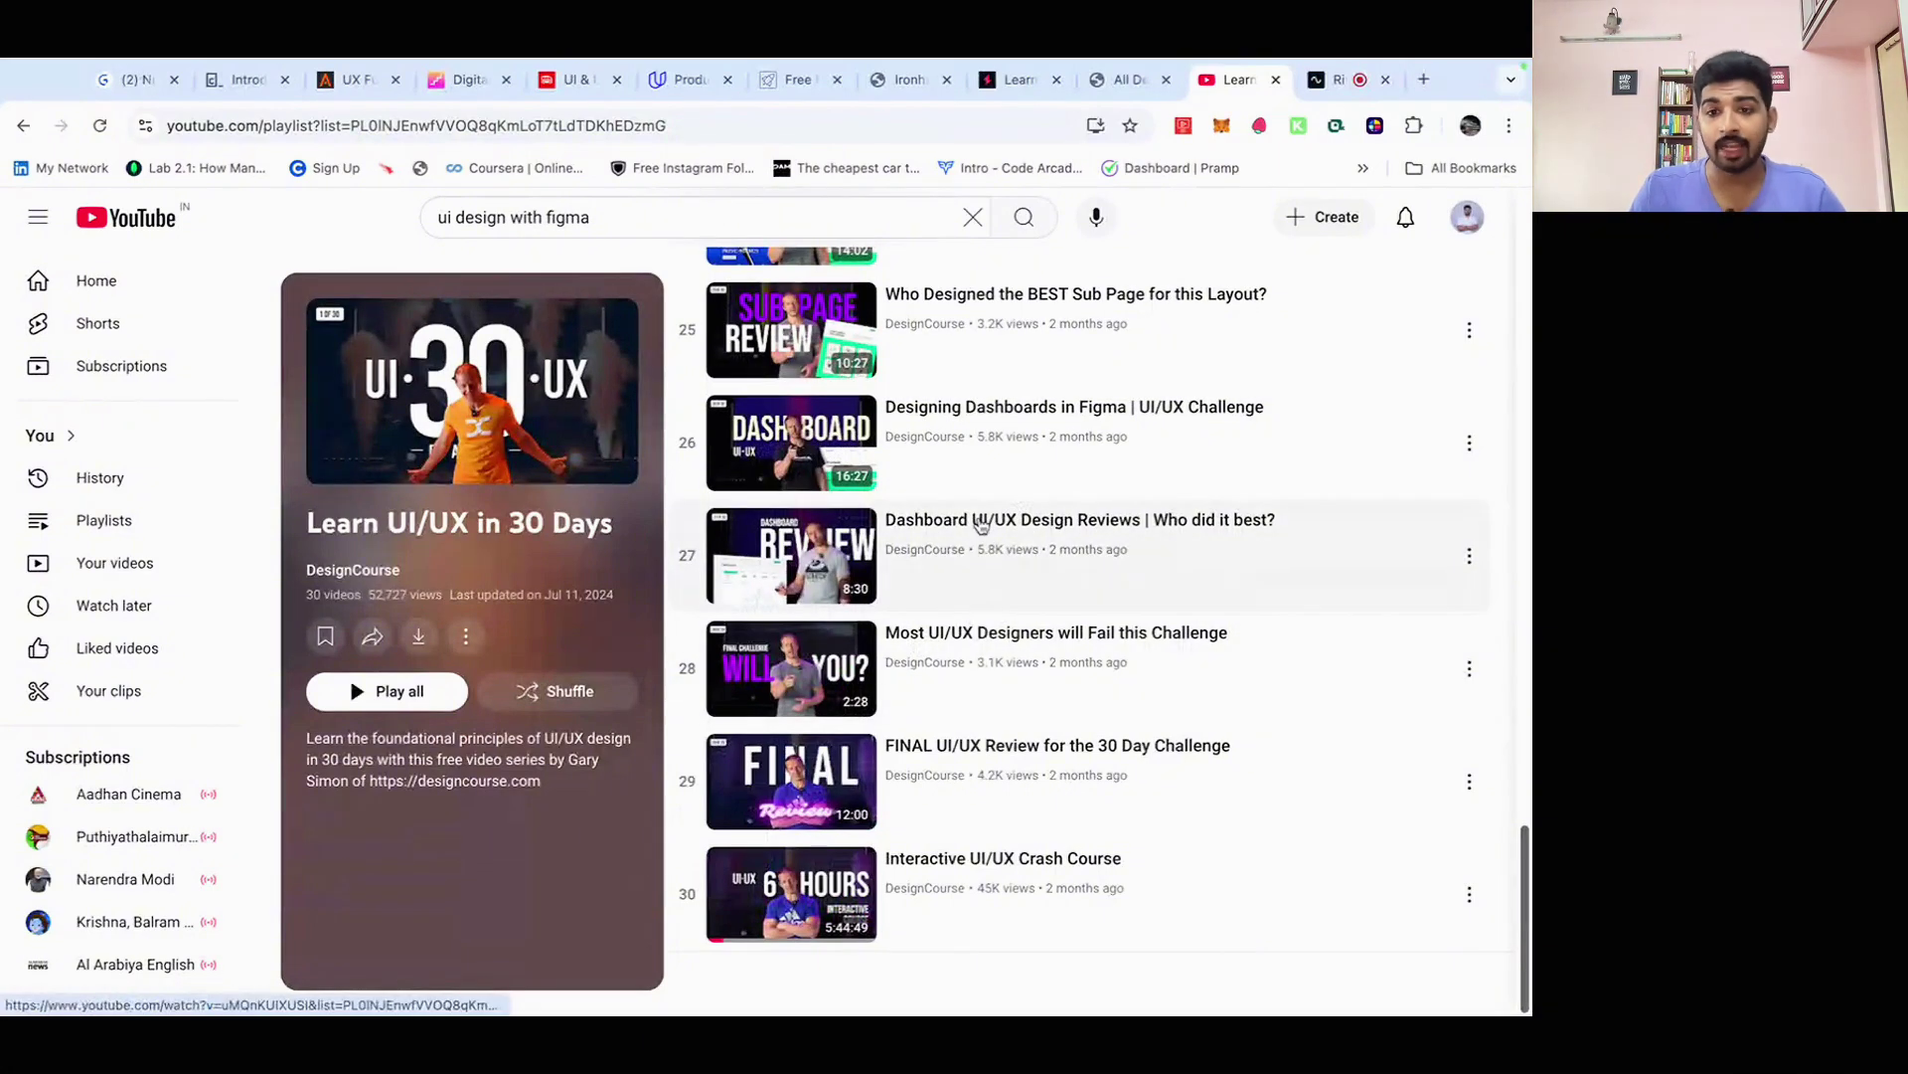
scroll(980, 525, up, 2)
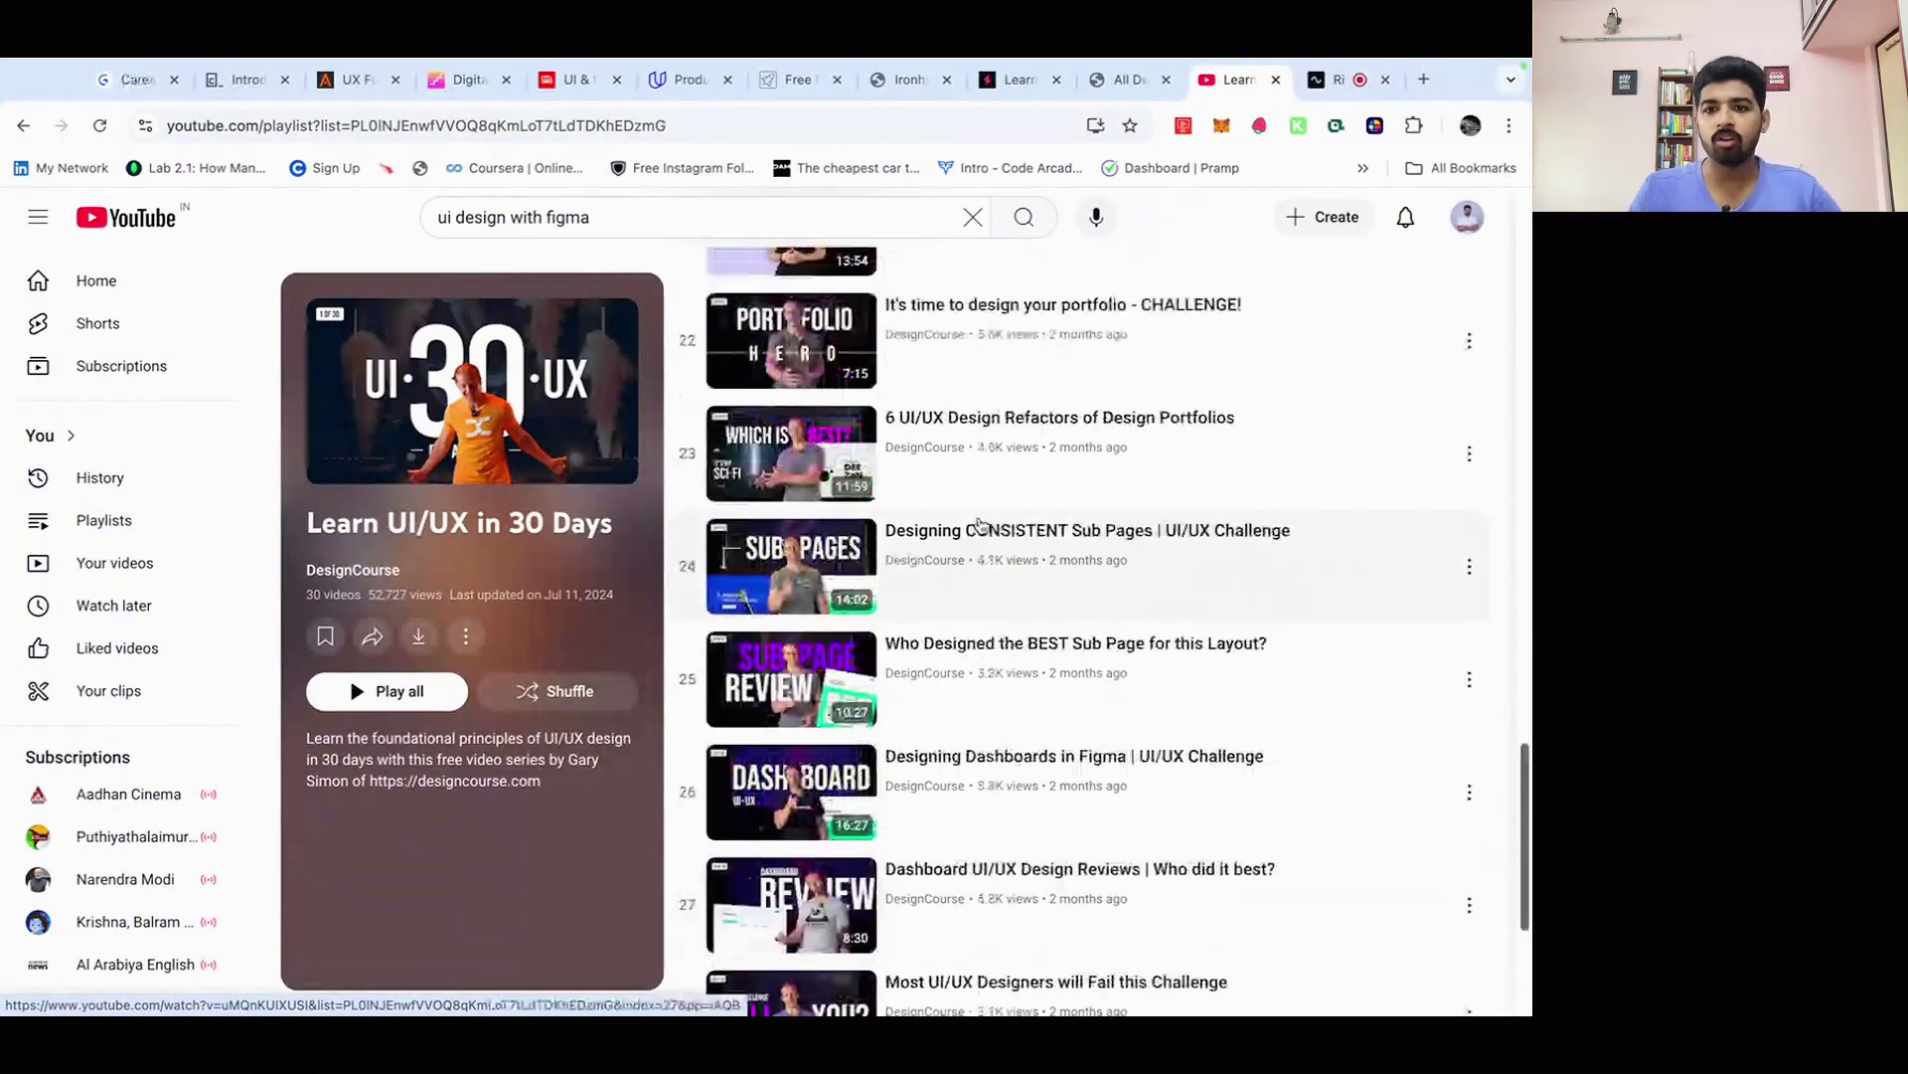